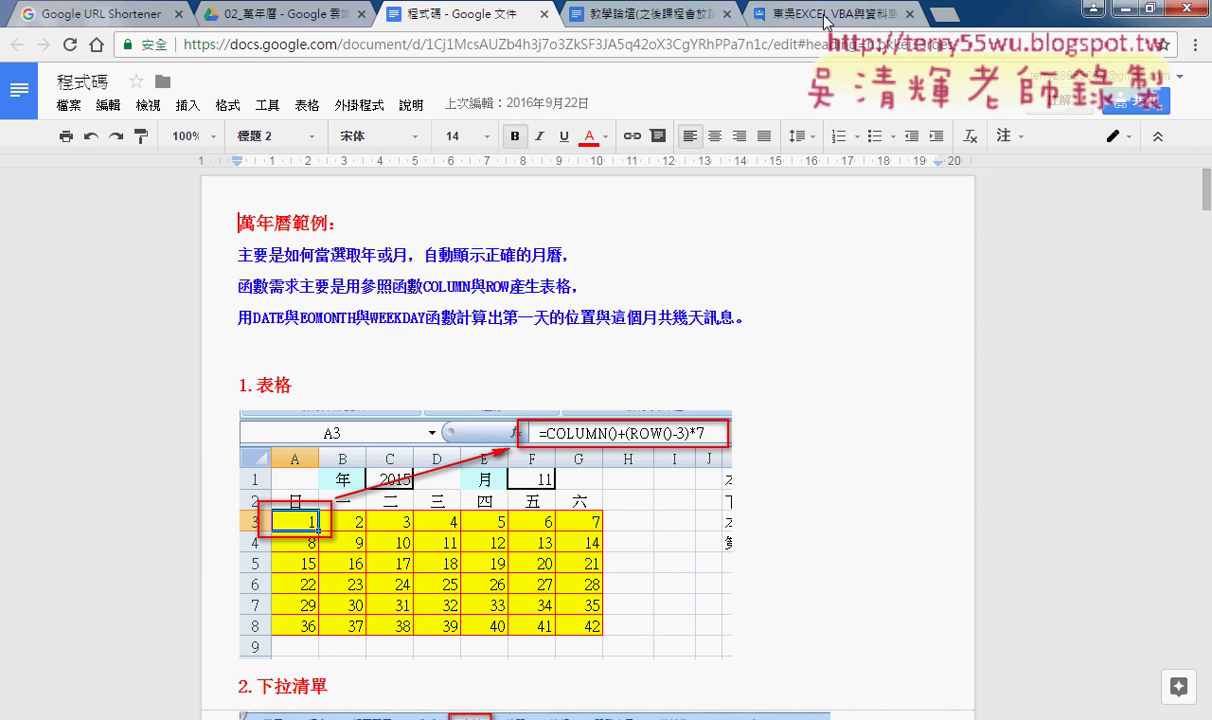
Step: From the Google Groups tab, open the 東吳EXCEL VBA lesson playlist on YouTube in a new tab
left_click(784, 16)
left_click(527, 355)
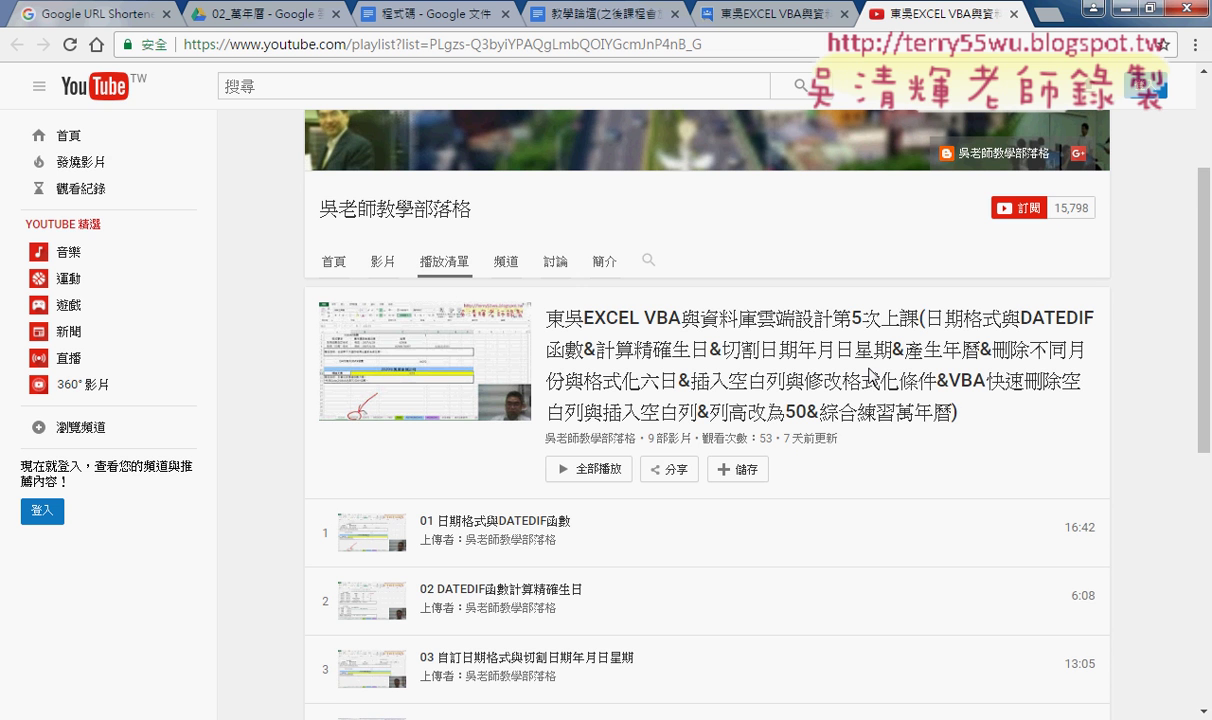
Step: Highlight DATEDIF, 計算精確生日 and 切割日期年月日星期 in the playlist title while scrolling the page
scroll(919, 321, "down", 1)
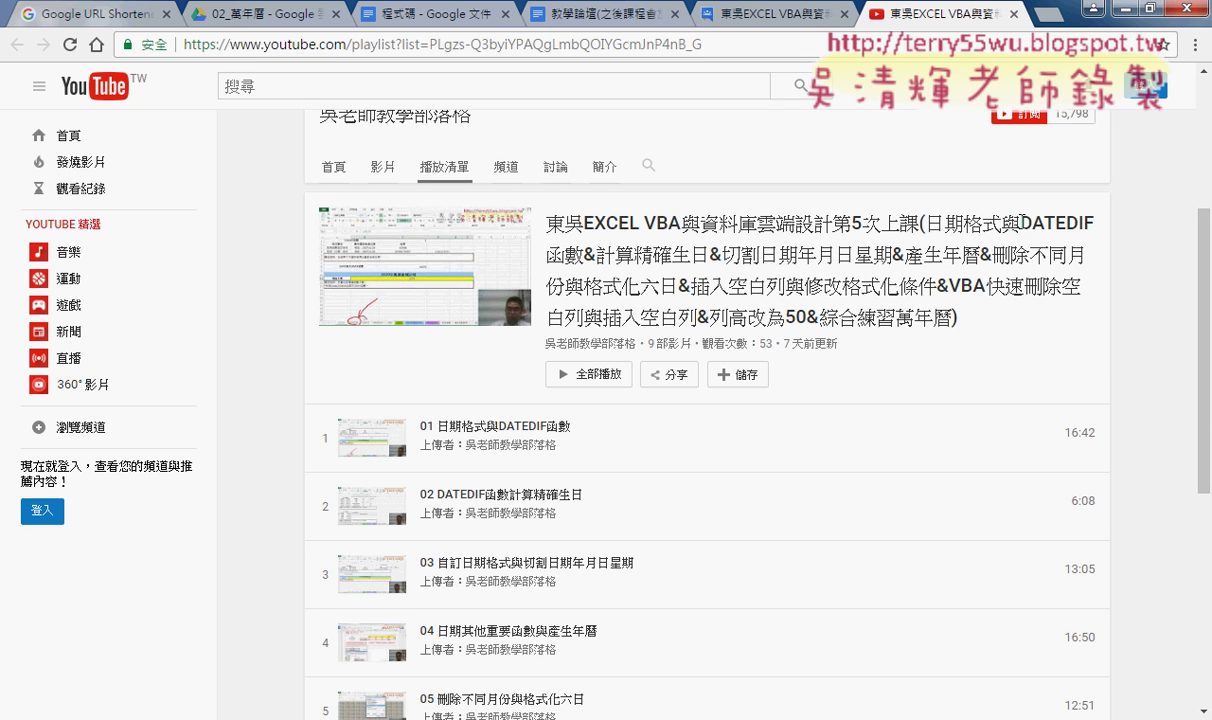
left_click_drag(1020, 223, 1092, 222)
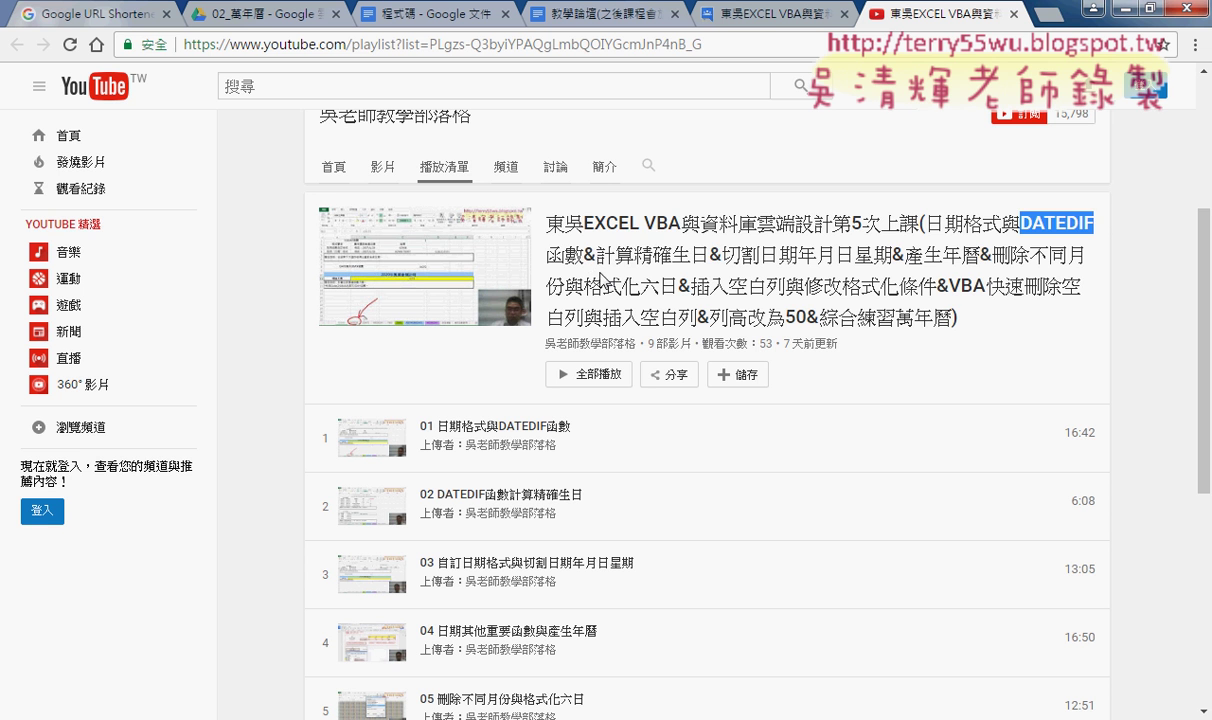
left_click_drag(597, 255, 705, 250)
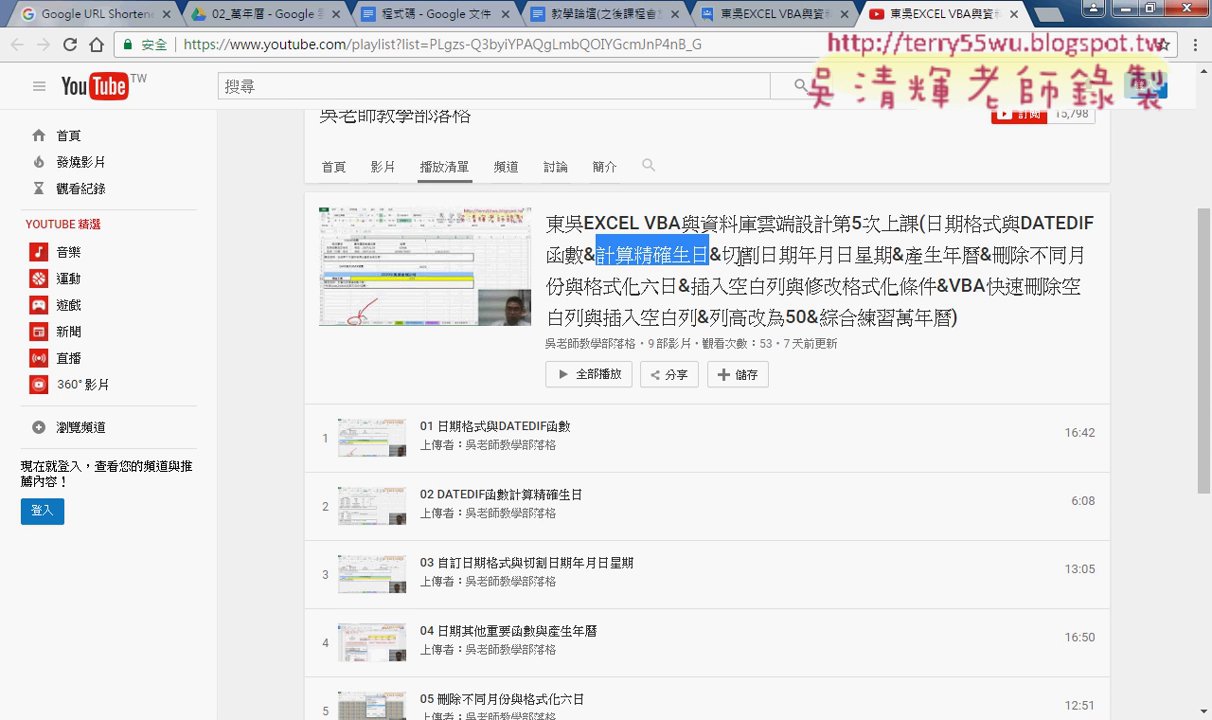
left_click_drag(722, 255, 889, 257)
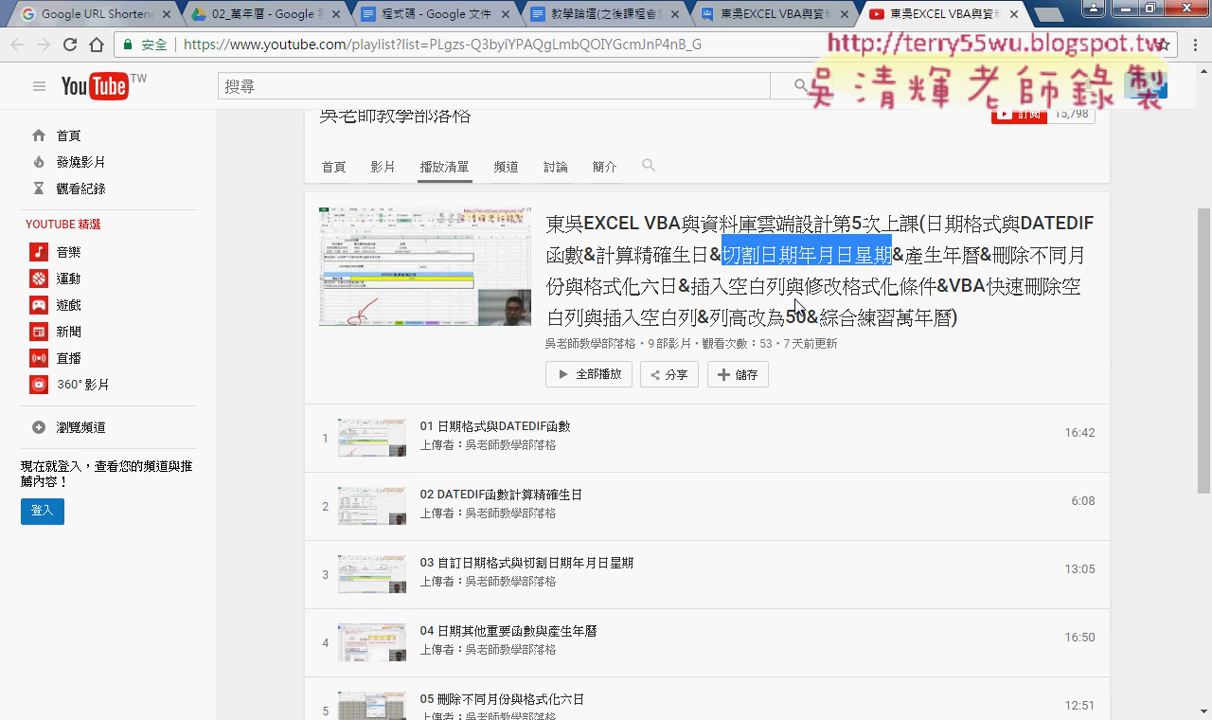
scroll(797, 305, "down", 2)
scroll(790, 310, "down", 1)
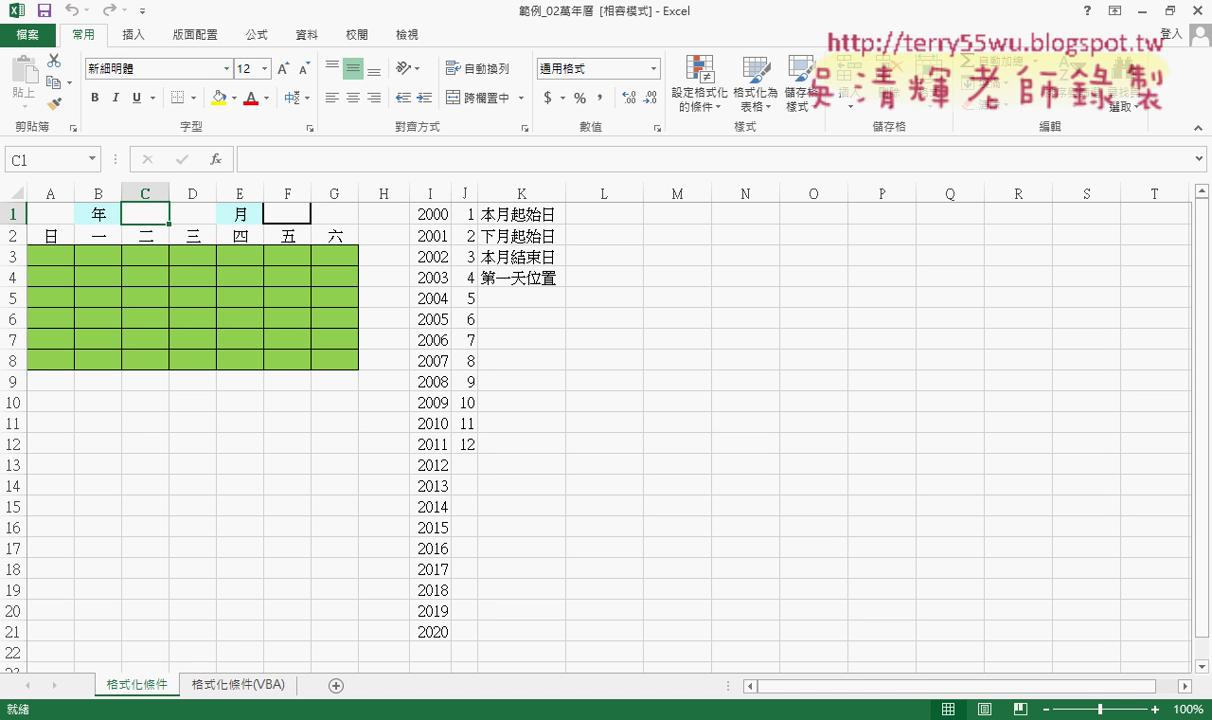
left_click(370, 486)
left_click(147, 214)
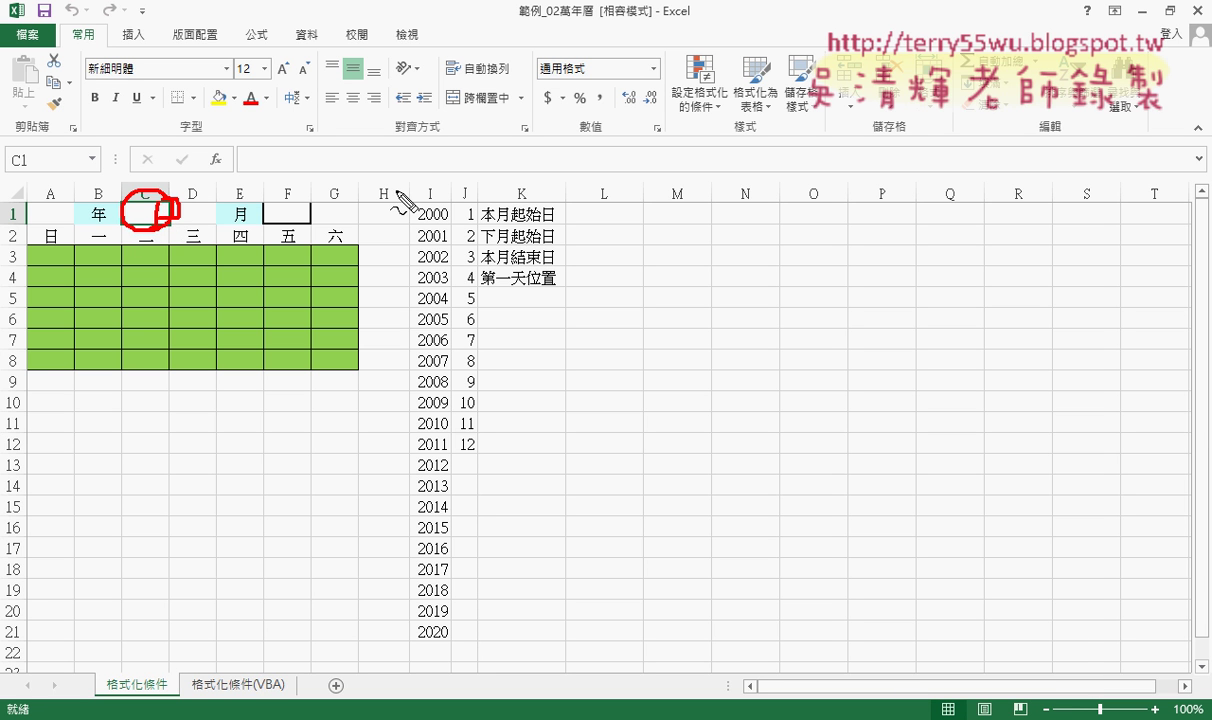
left_click_drag(397, 190, 383, 620)
left_click_drag(401, 176, 385, 632)
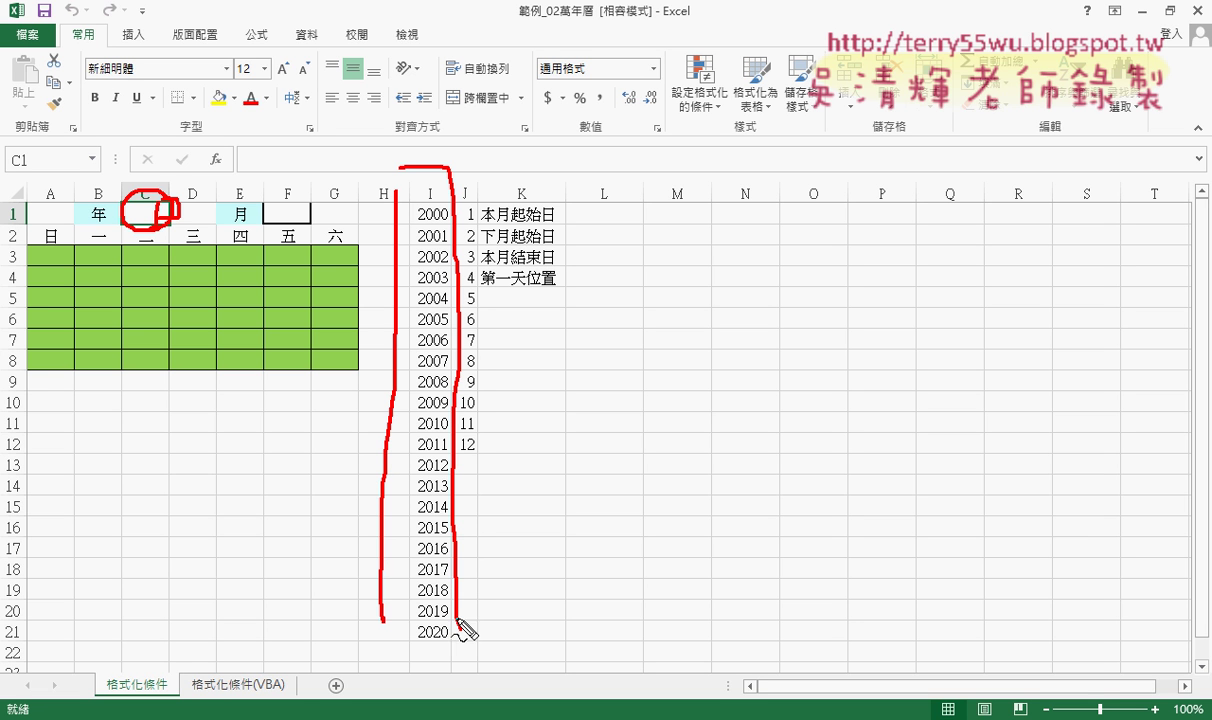
mouse_move(401, 160)
left_mouse_down()
mouse_move(185, 188)
mouse_move(215, 186)
left_mouse_up()
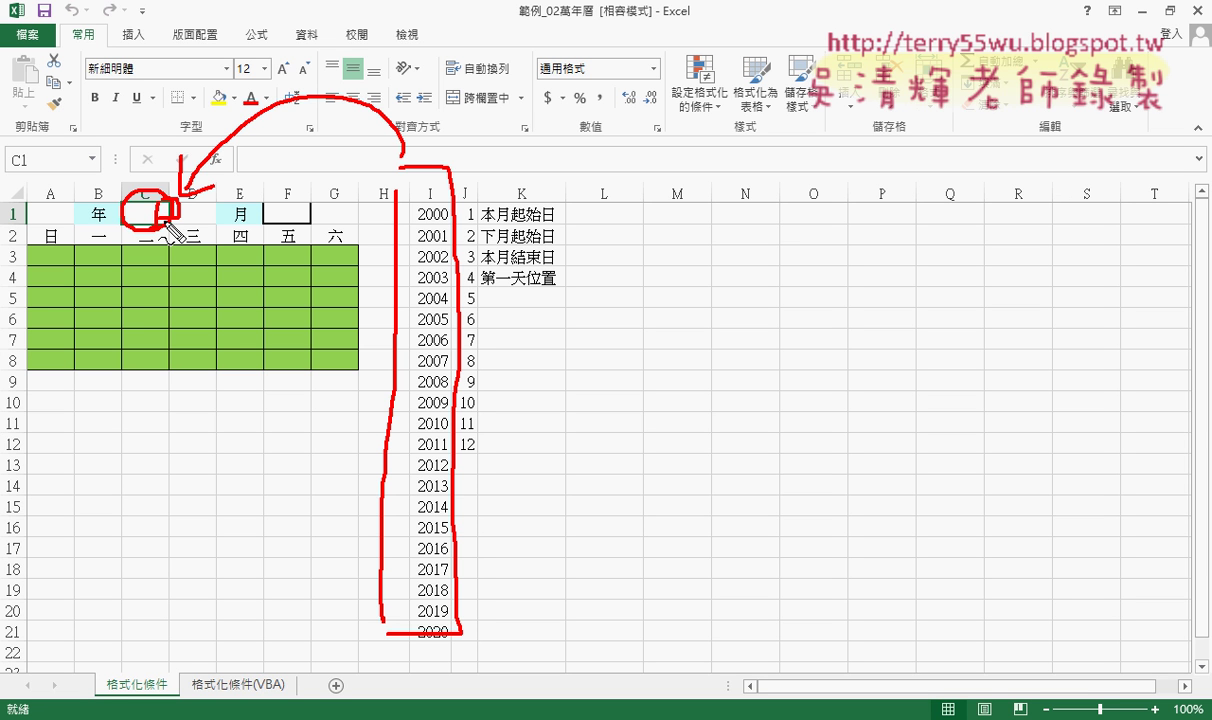
left_click_drag(300, 46, 305, 56)
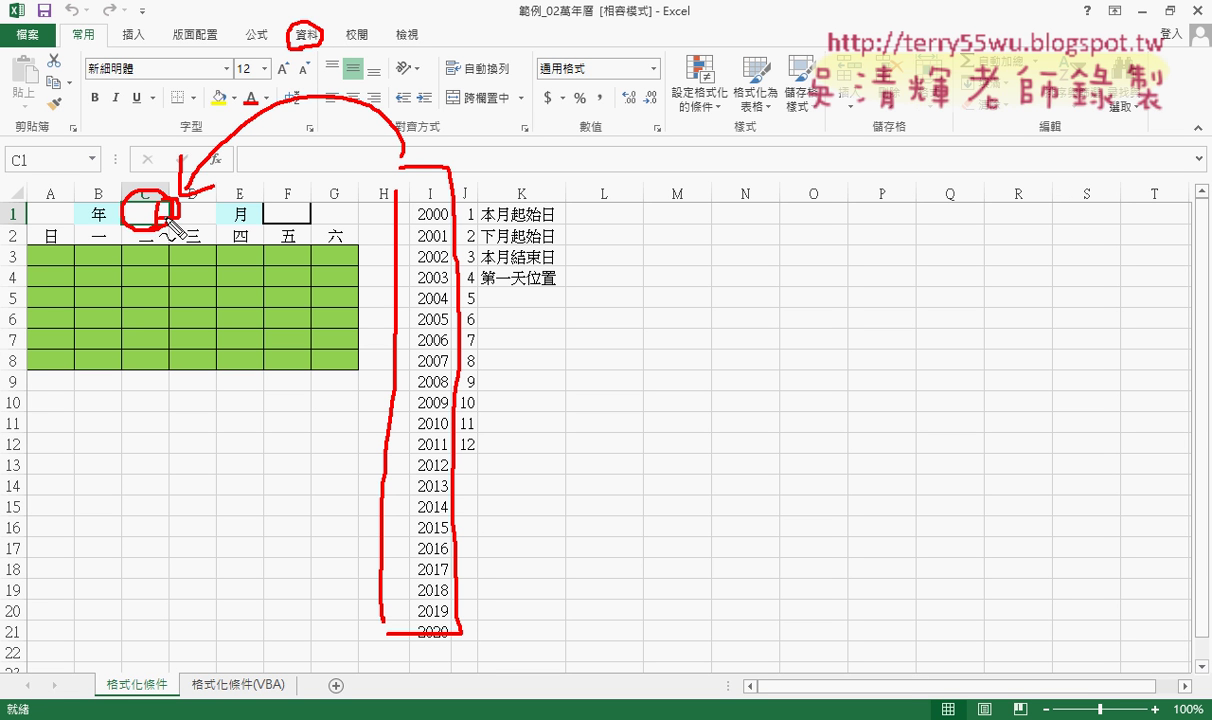
left_click_drag(301, 220, 318, 214)
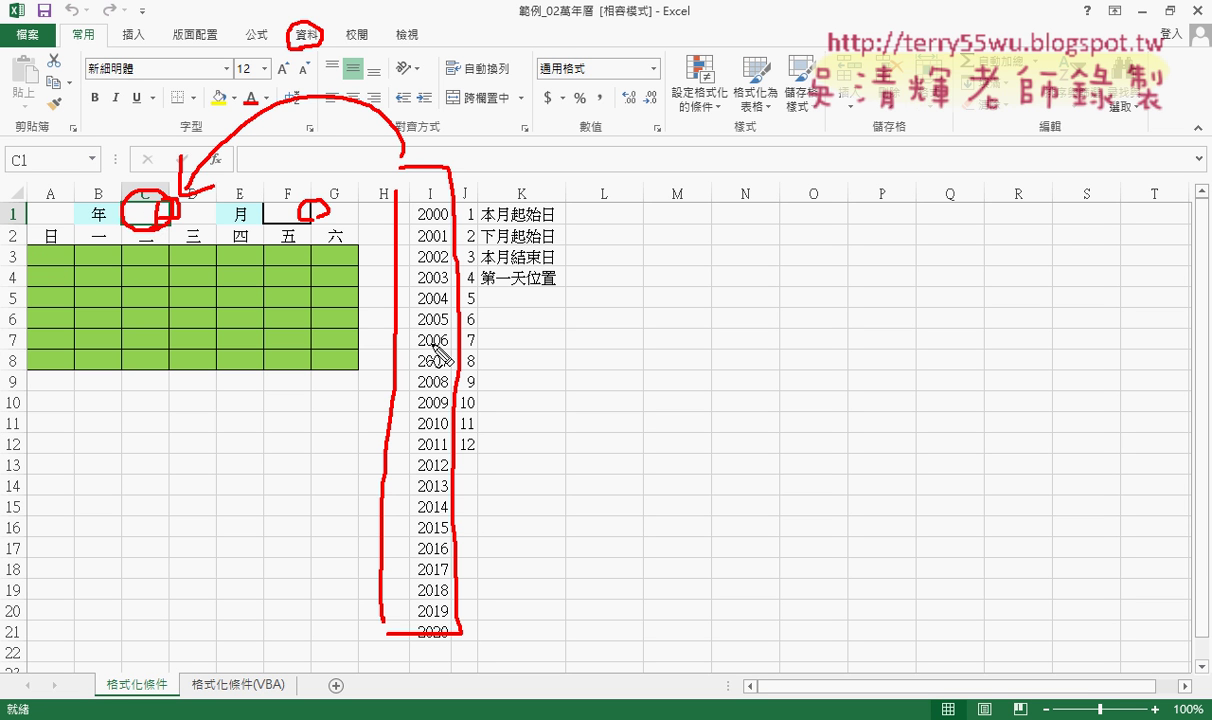
left_click_drag(418, 579, 455, 592)
left_click_drag(468, 298, 462, 334)
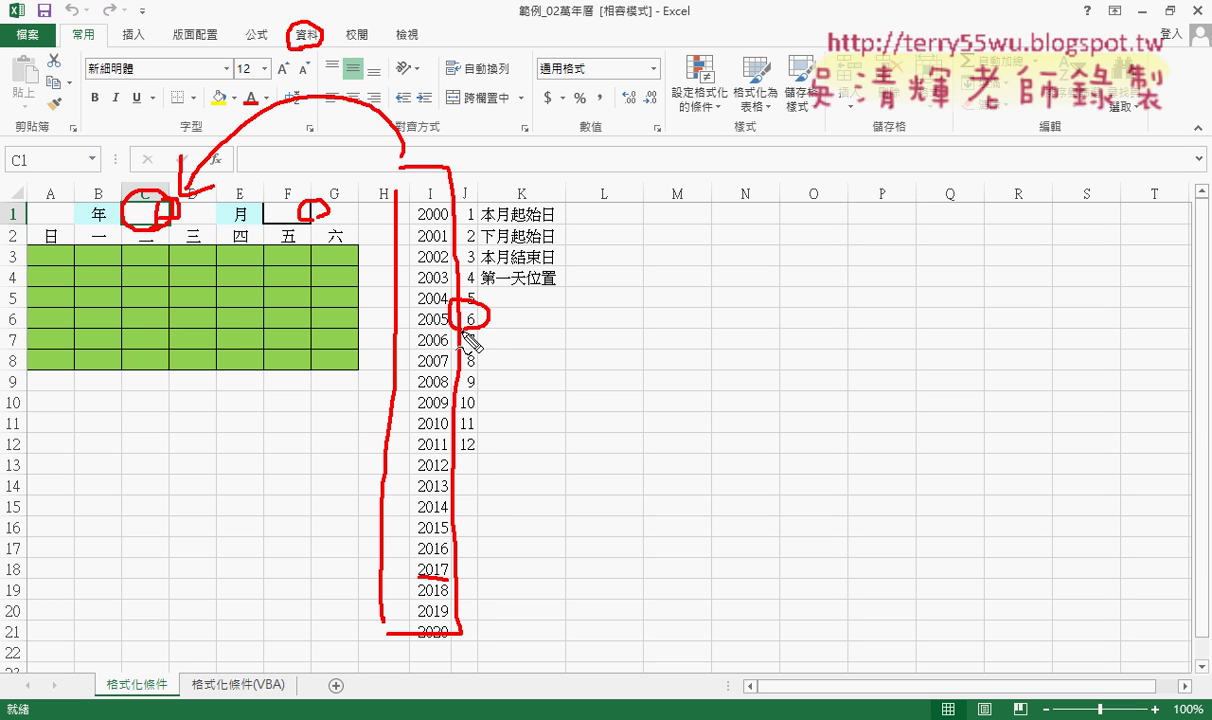
key("Escape")
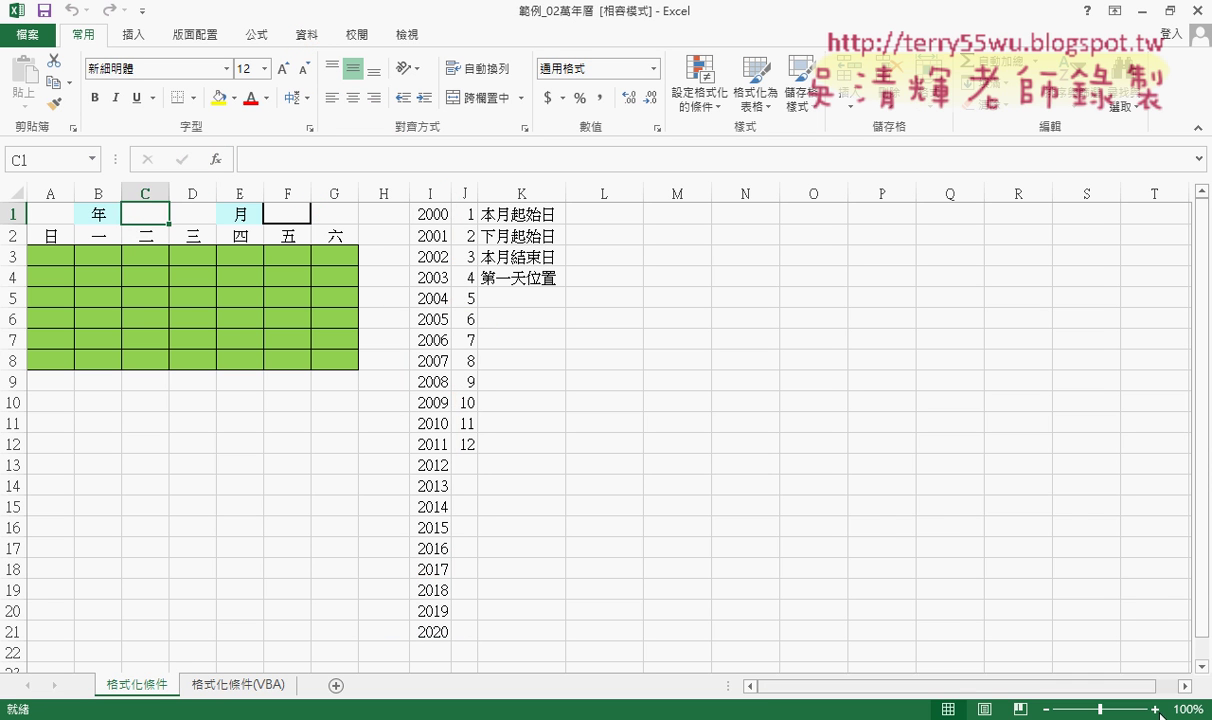
Step: Show the June 2017 Windows calendar and mark its grid, with June 1 falling on Thursday
left_click(1150, 719)
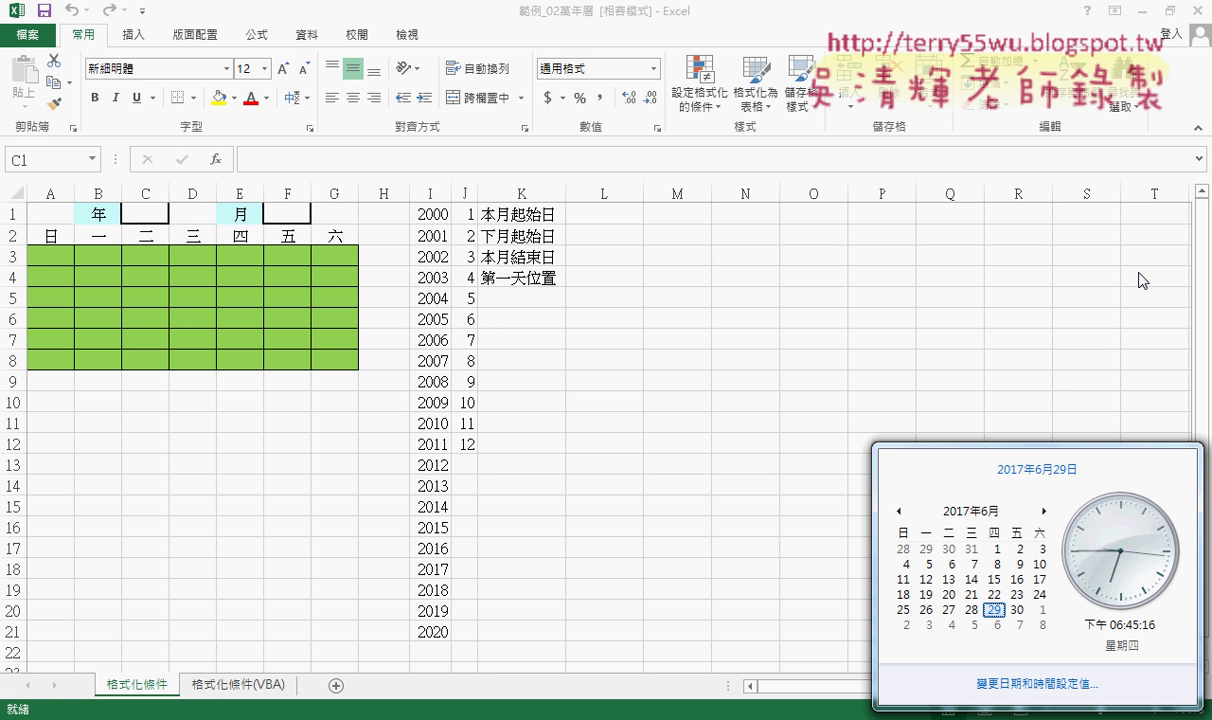
key("ctrl+2")
mouse_move(1047, 645)
left_mouse_down()
mouse_move(887, 535)
mouse_move(1062, 633)
left_mouse_up()
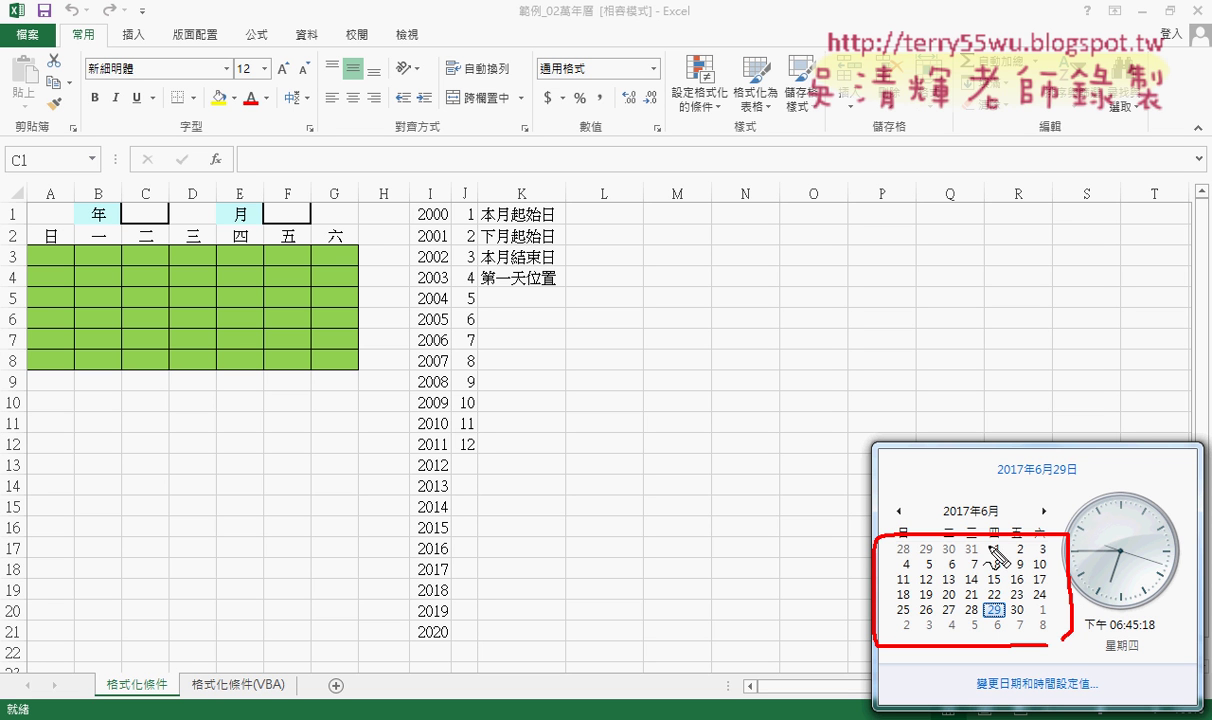
left_click_drag(988, 543, 988, 556)
mouse_move(1038, 601)
left_mouse_down()
mouse_move(1034, 615)
mouse_move(970, 617)
left_mouse_up()
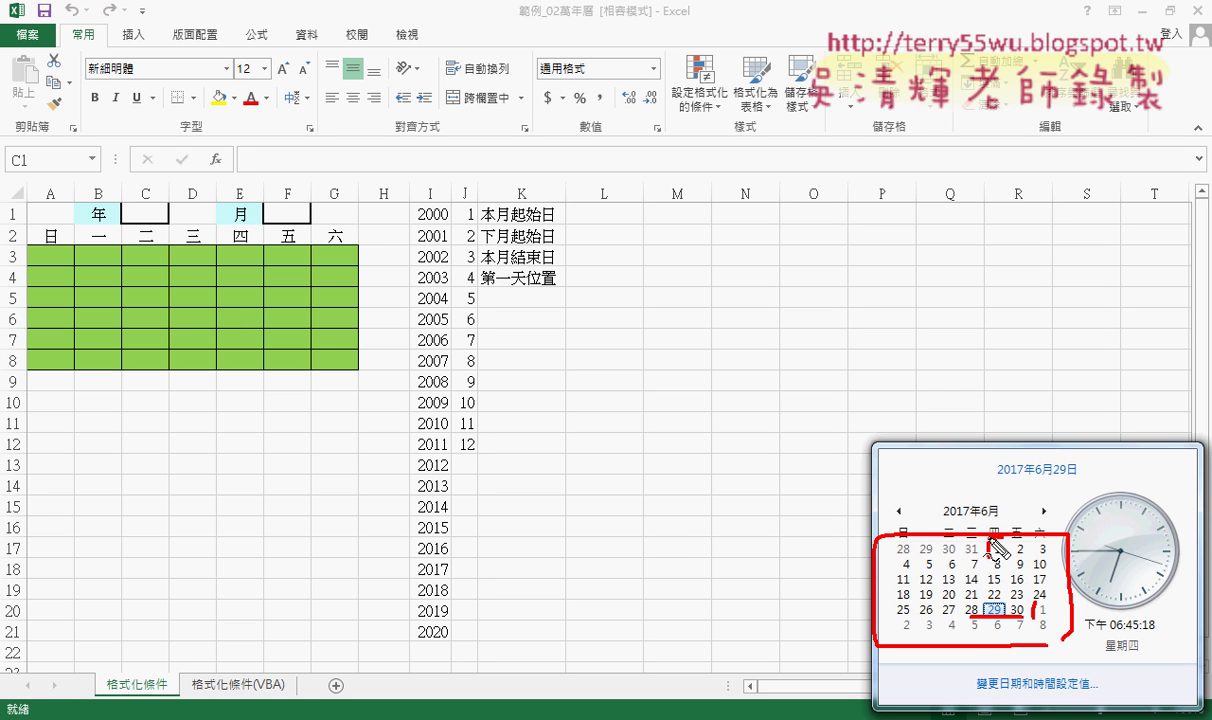
left_click_drag(988, 537, 1020, 536)
Step: Dismiss the calendar and annotate year cell C1, month cell F1 and the A3:G8 grid
left_click(165, 219)
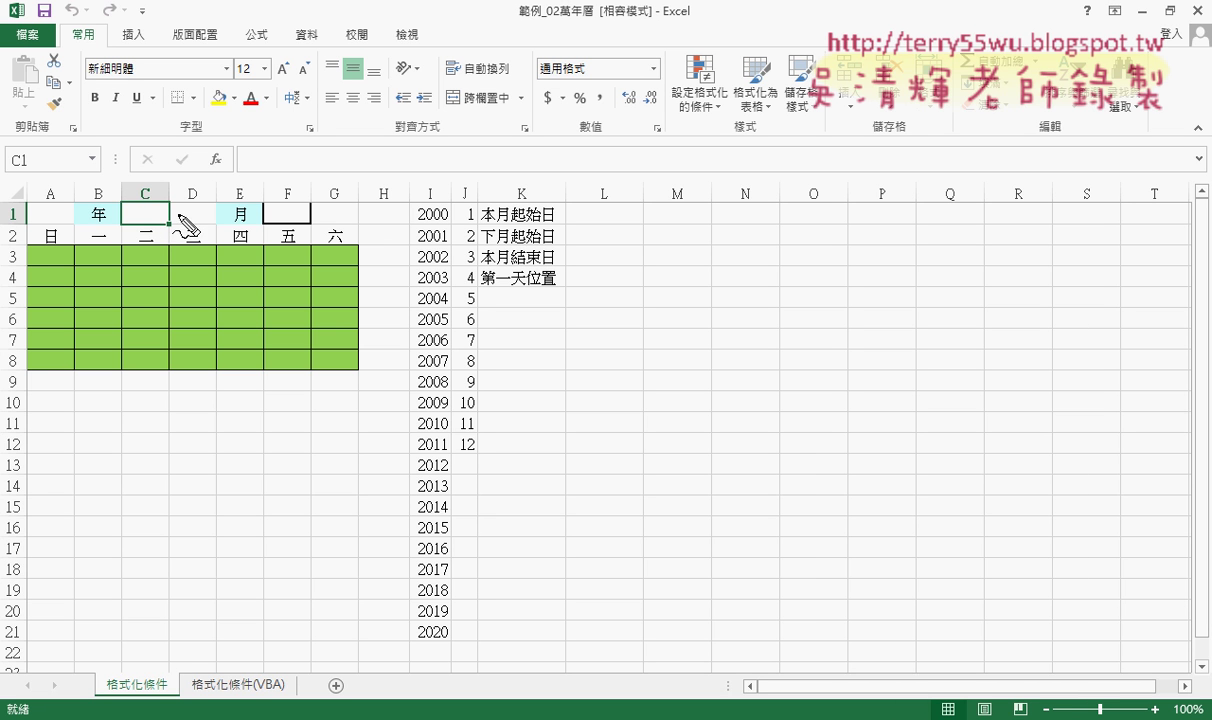
mouse_move(160, 229)
left_mouse_down()
mouse_move(156, 202)
mouse_move(163, 230)
left_mouse_up()
left_click_drag(303, 217, 320, 235)
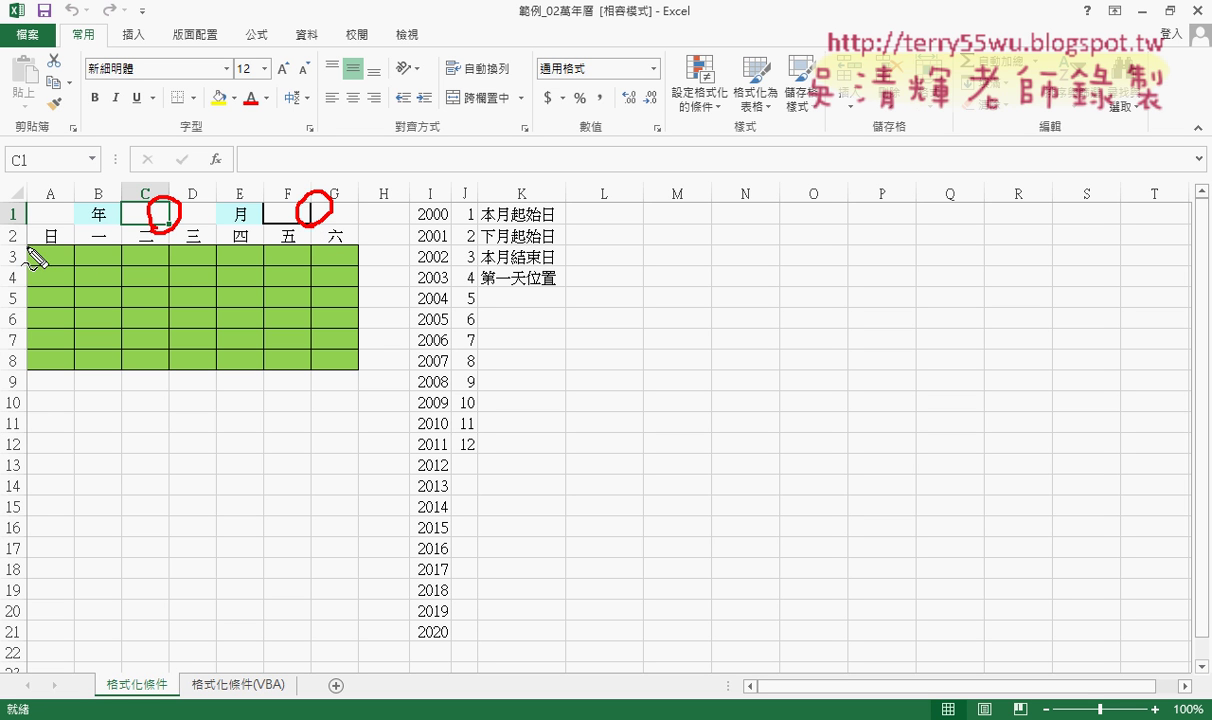
left_click_drag(26, 244, 31, 379)
left_click_drag(45, 241, 345, 368)
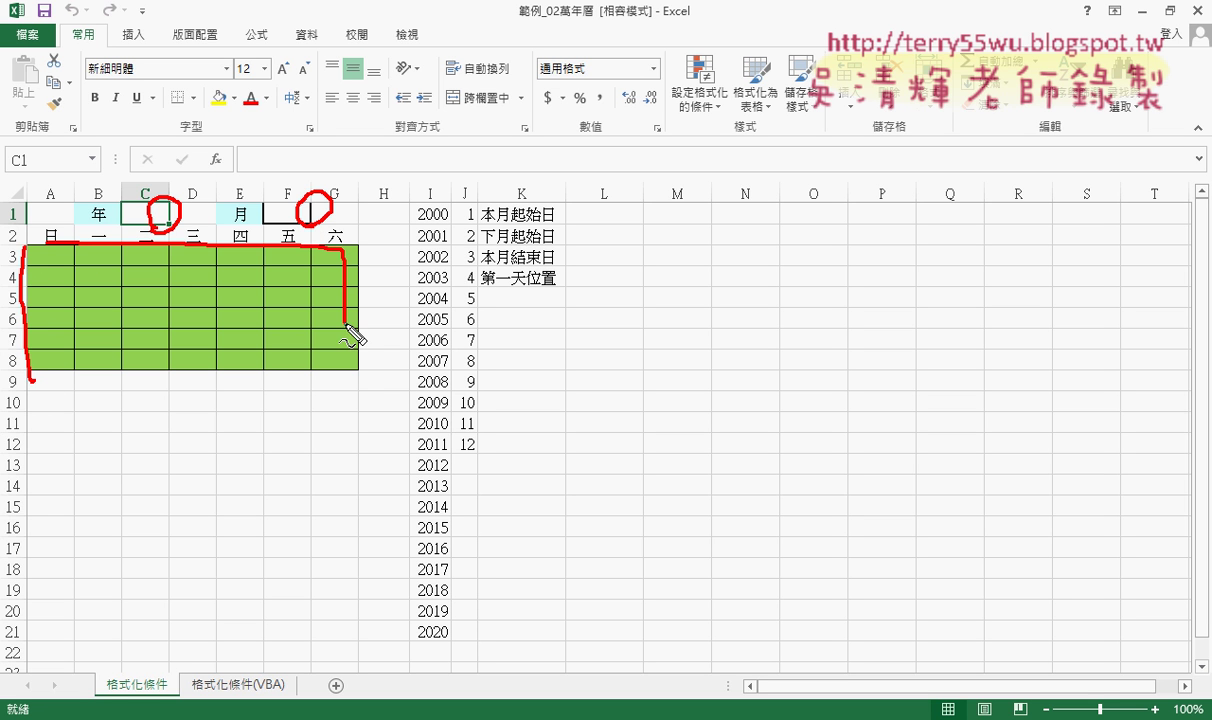
left_click_drag(32, 376, 339, 370)
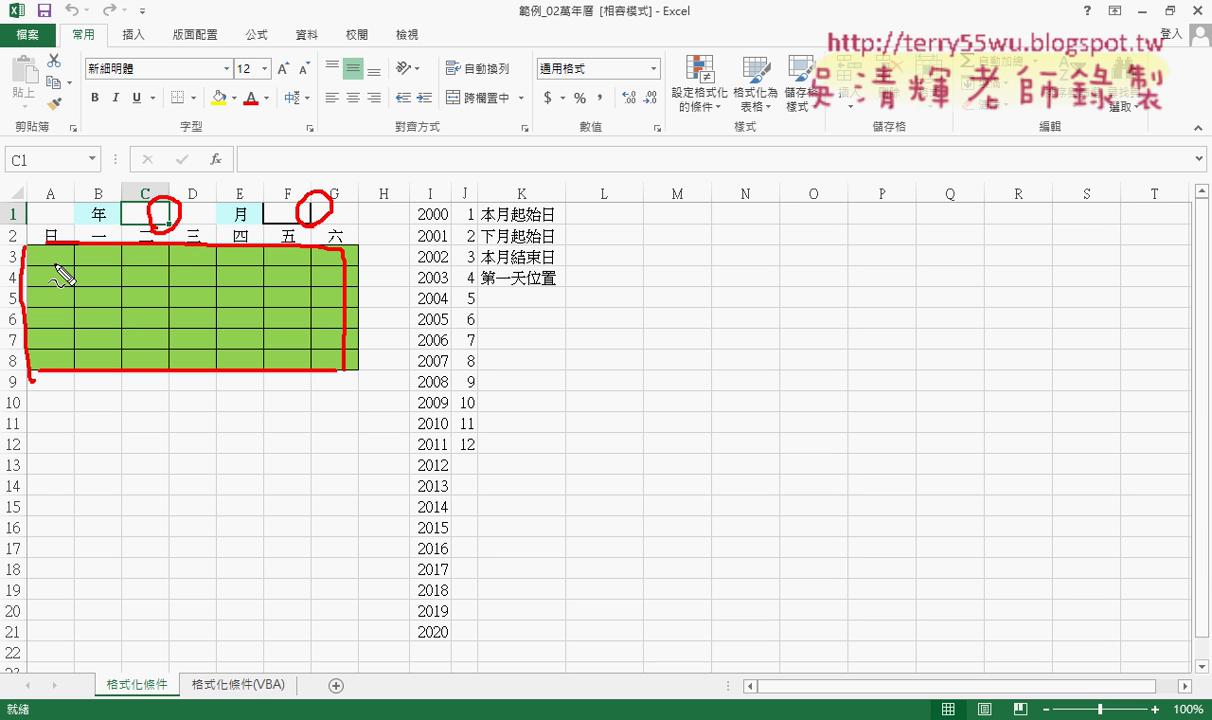
left_click_drag(47, 266, 350, 268)
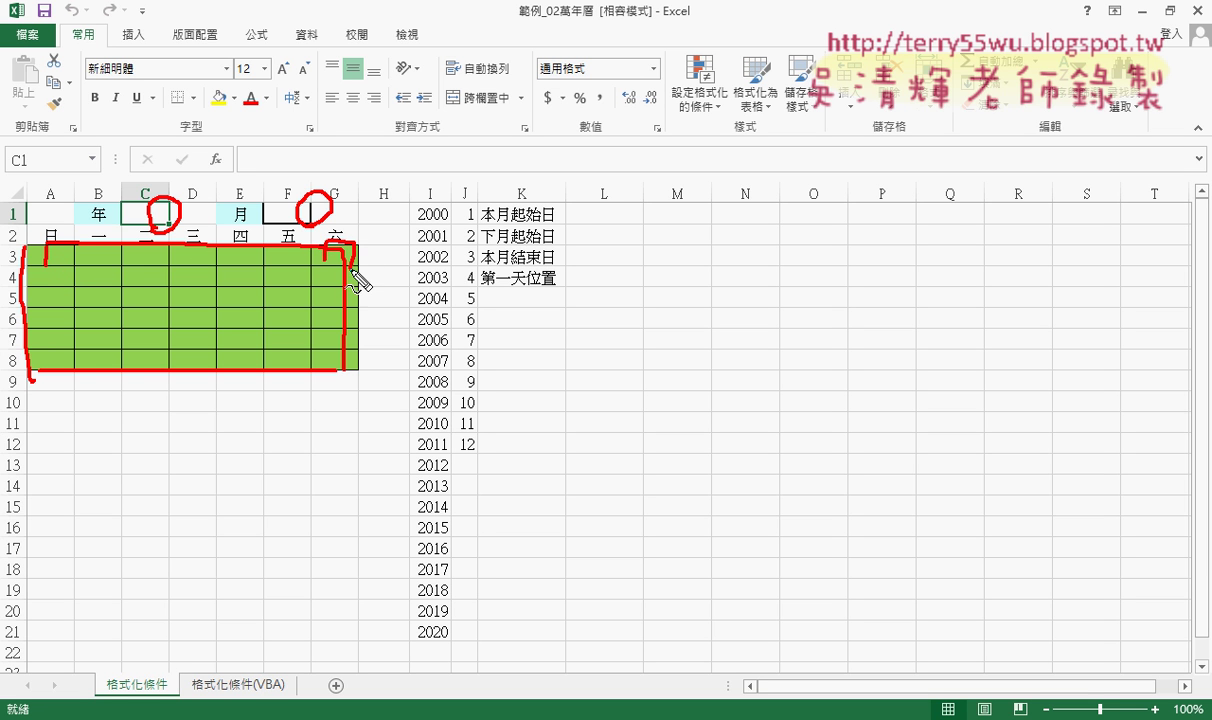
mouse_move(40, 282)
left_mouse_down()
mouse_move(52, 279)
mouse_move(44, 270)
left_mouse_up()
mouse_move(322, 262)
left_mouse_down()
mouse_move(320, 292)
mouse_move(350, 283)
mouse_move(332, 366)
mouse_move(346, 357)
mouse_move(398, 375)
left_mouse_up()
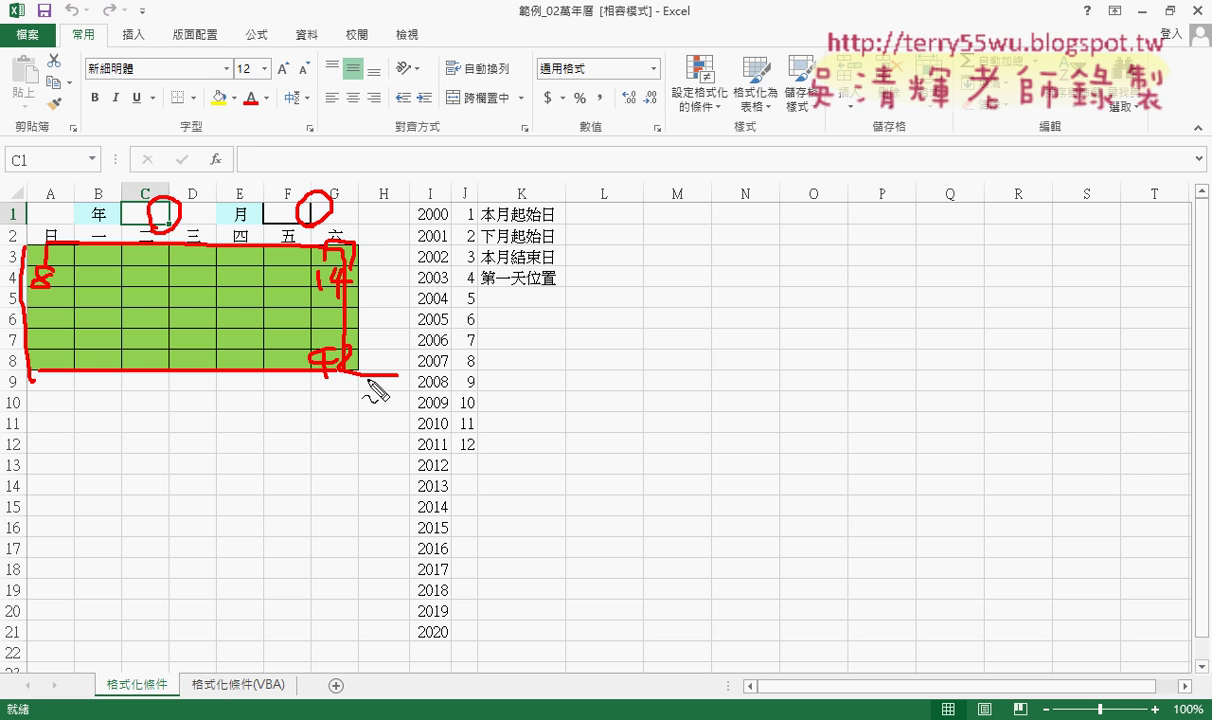
key("Escape")
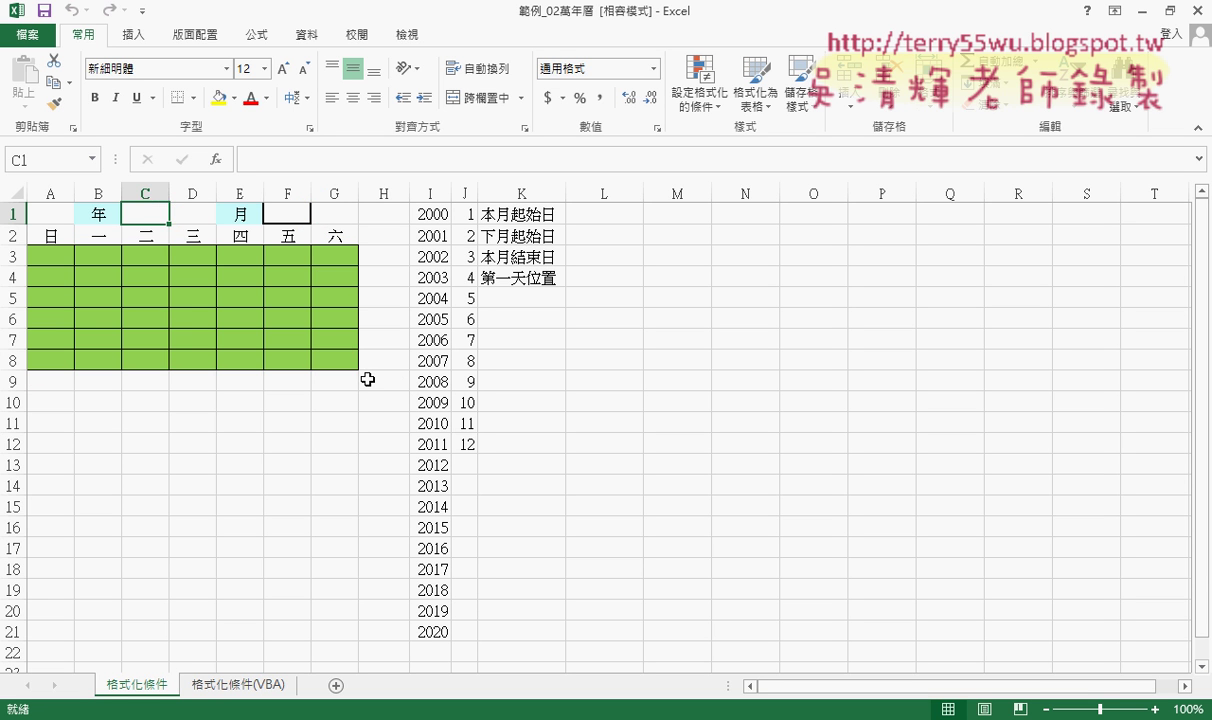
Step: Number A3:G3 with 1–7 and A4:G4 with 8–14, then select A3:G4 to extend the series
left_click(53, 259)
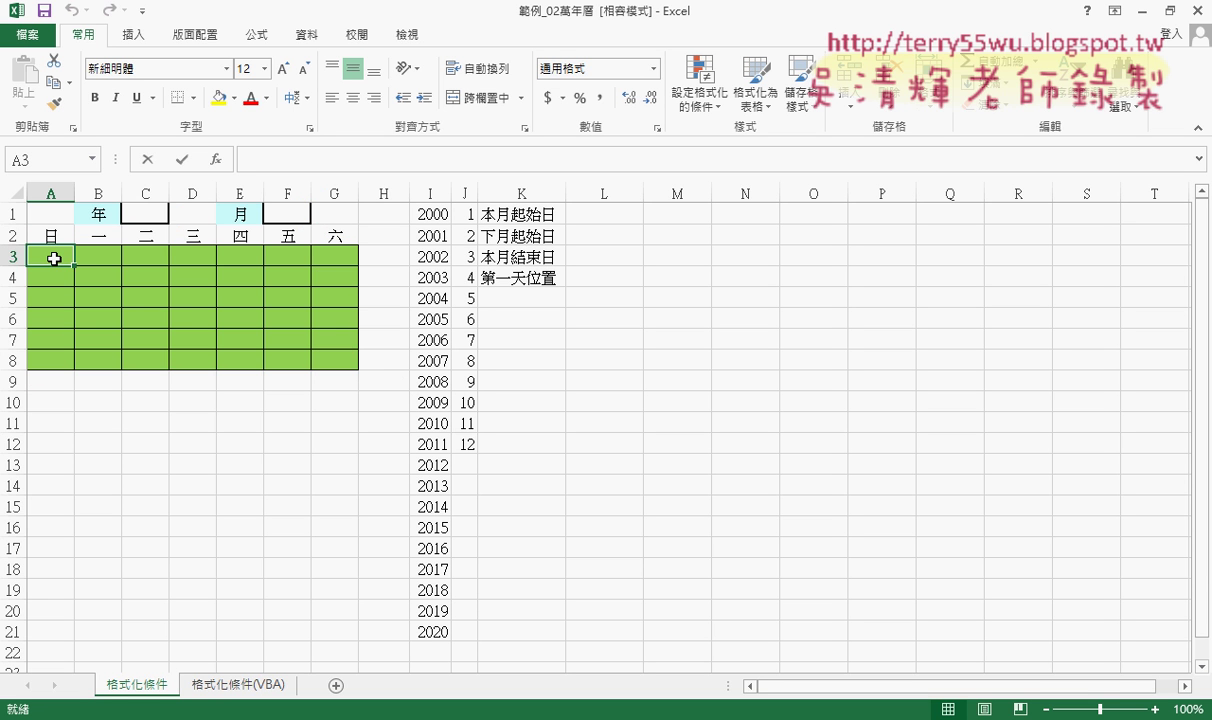
type("1")
key("ctrl+Return")
left_click_drag(74, 265, 357, 265)
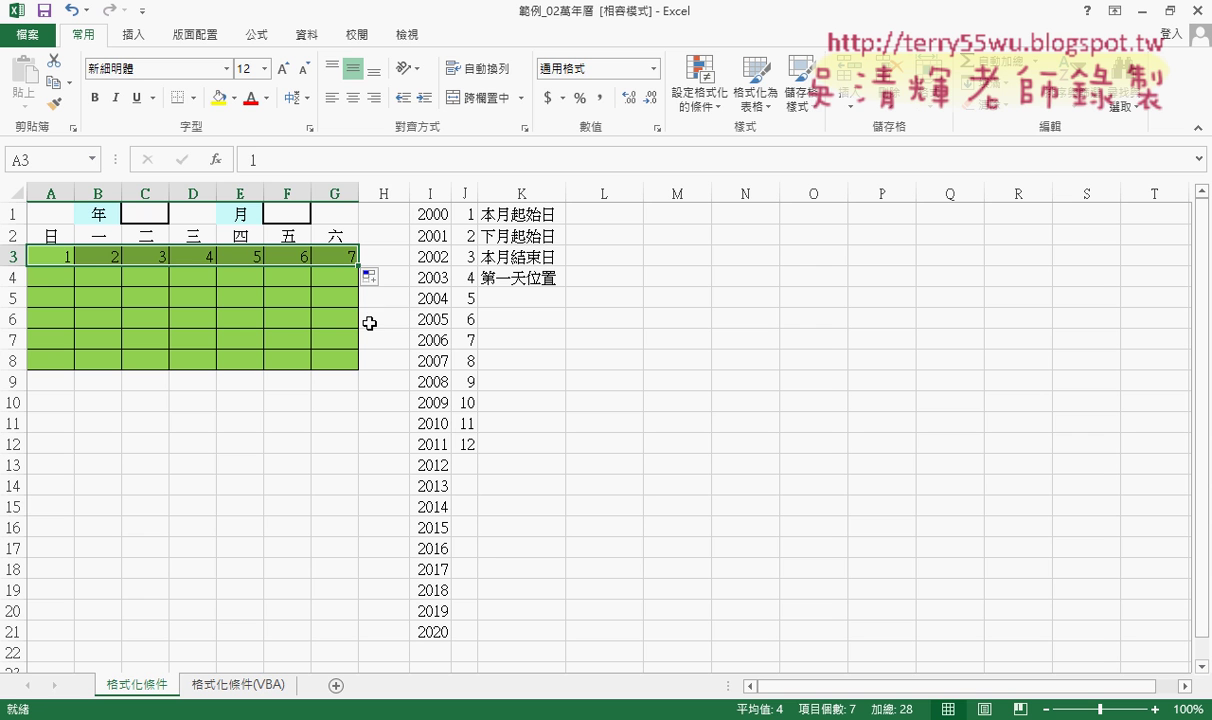
left_click(46, 281)
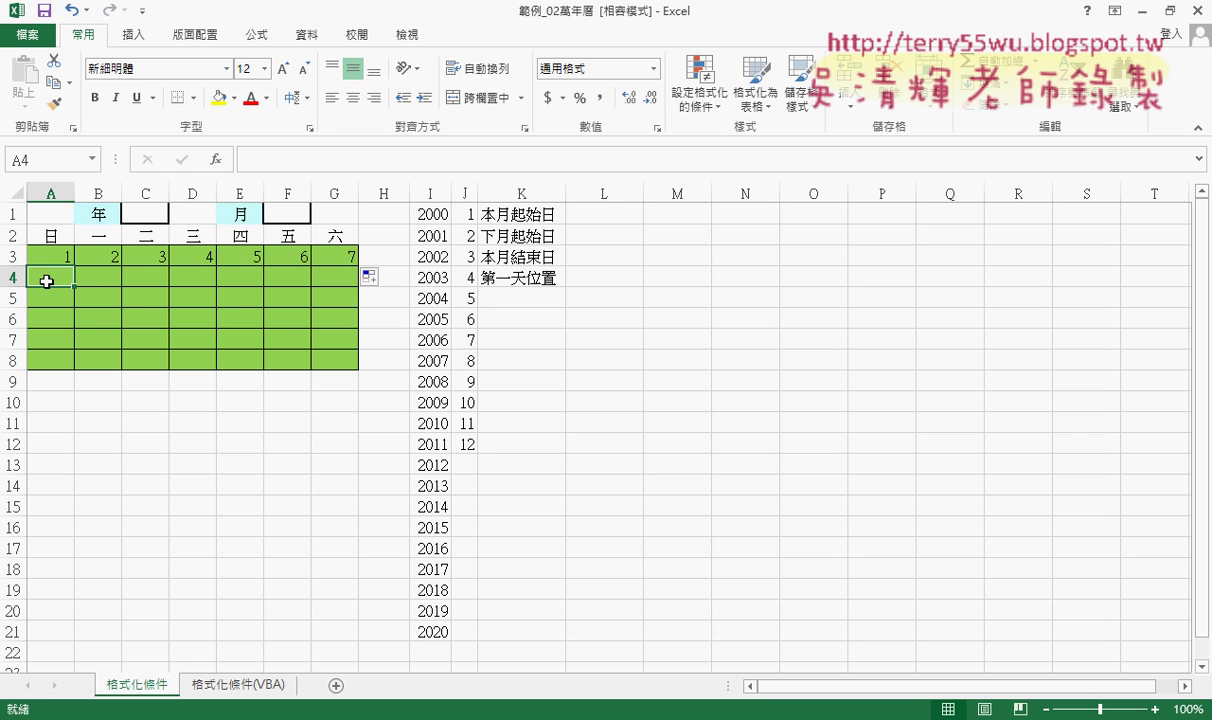
type("8")
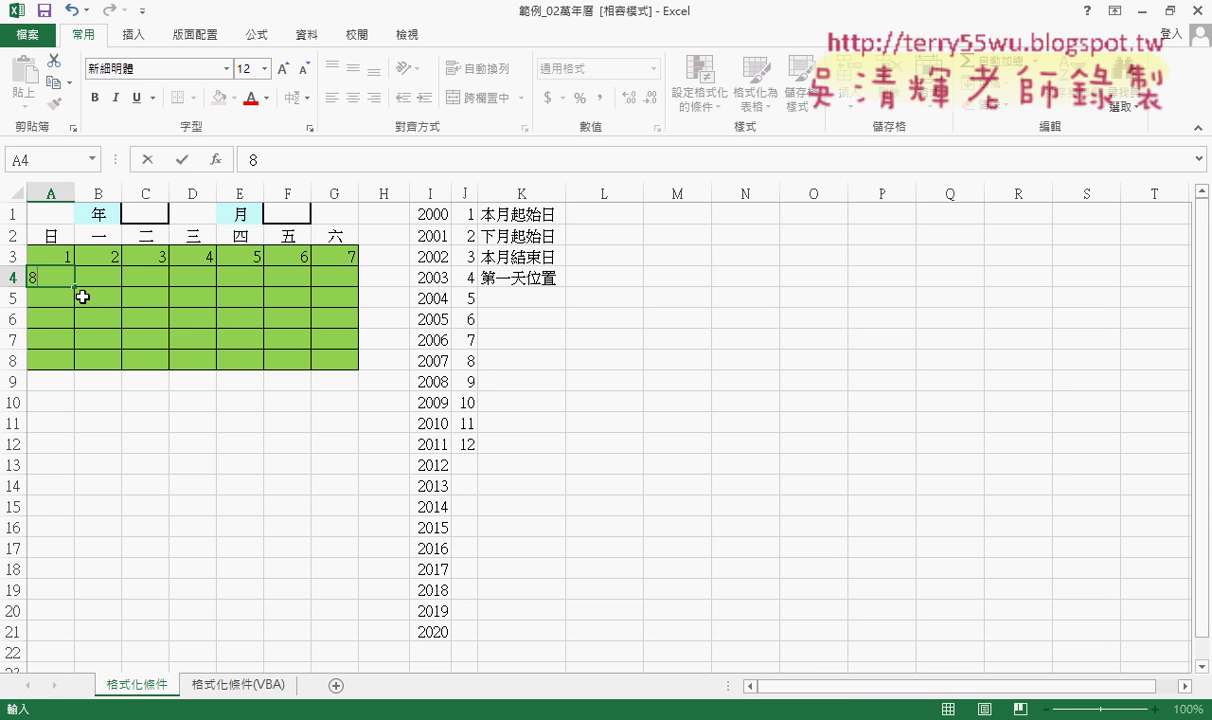
left_click_drag(75, 287, 335, 288)
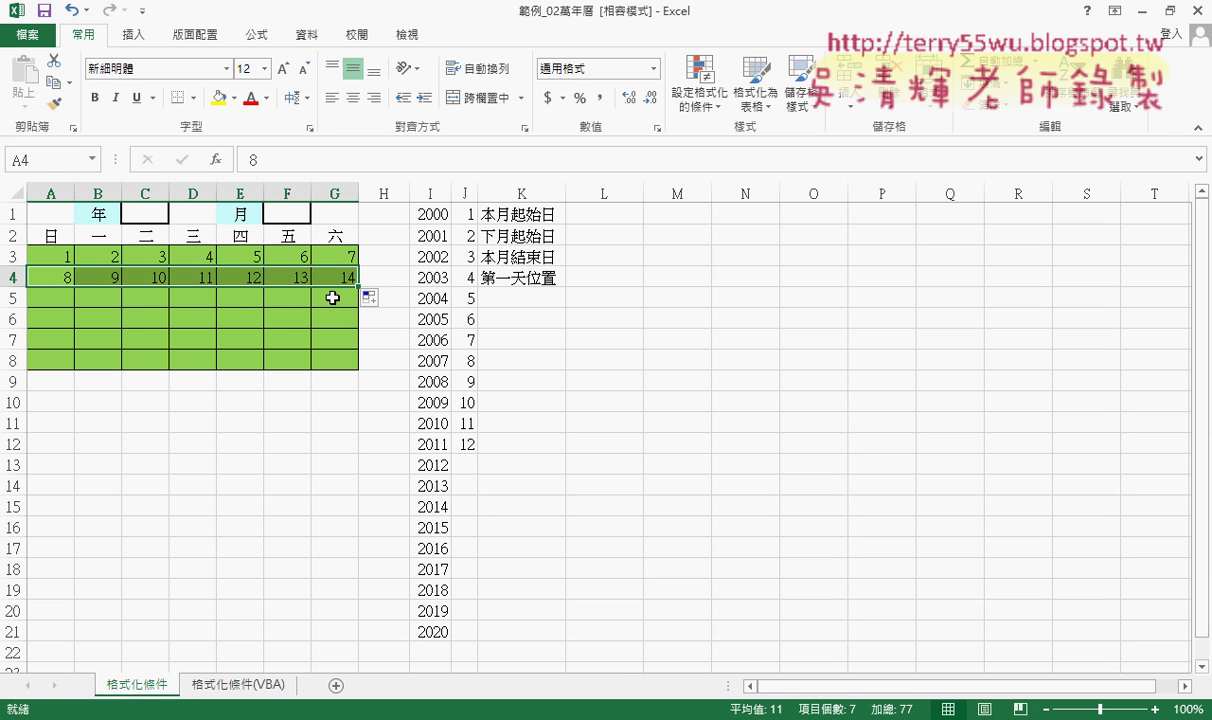
mouse_move(50, 252)
left_mouse_down()
mouse_move(340, 272)
mouse_move(358, 366)
left_mouse_up()
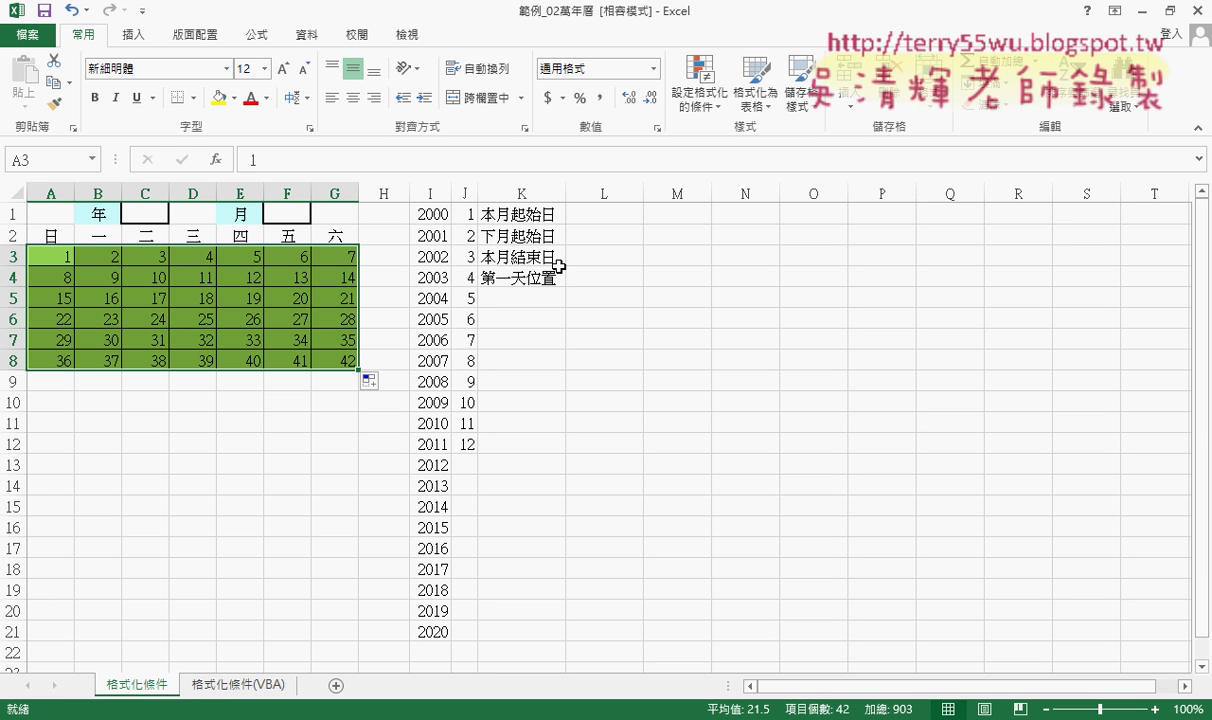
Step: Check the numbers held in cells E3 and B7
left_click(66, 250)
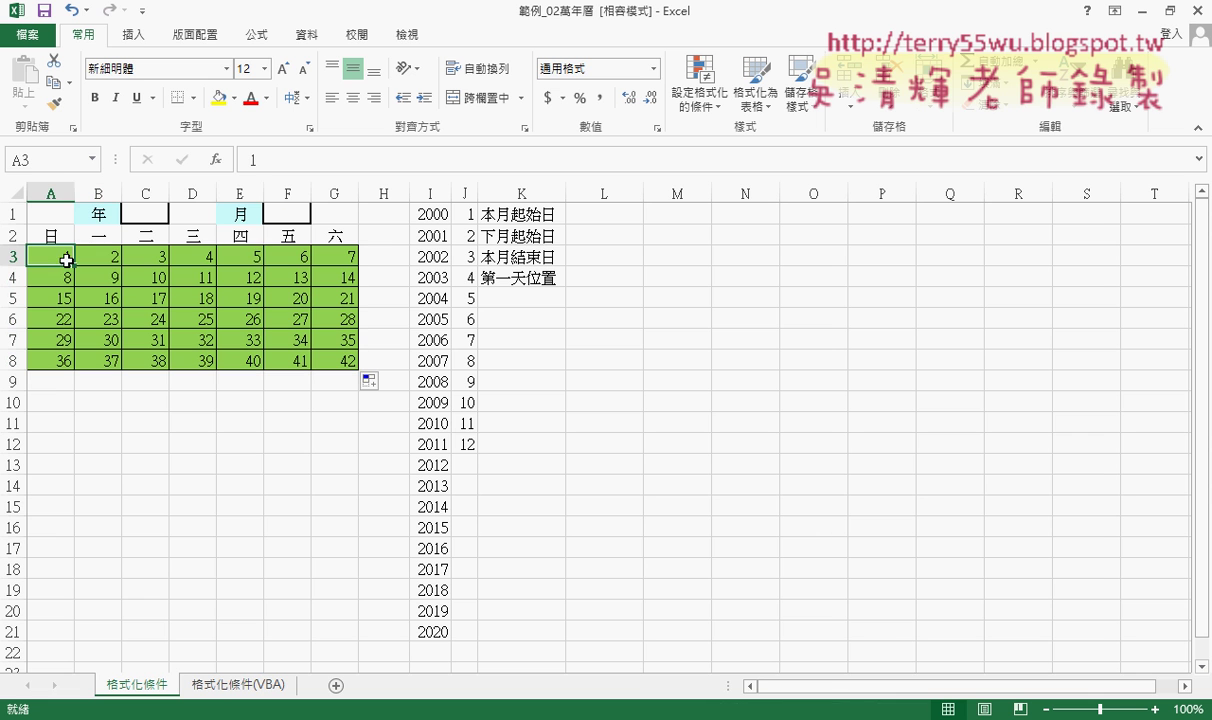
left_click(244, 243)
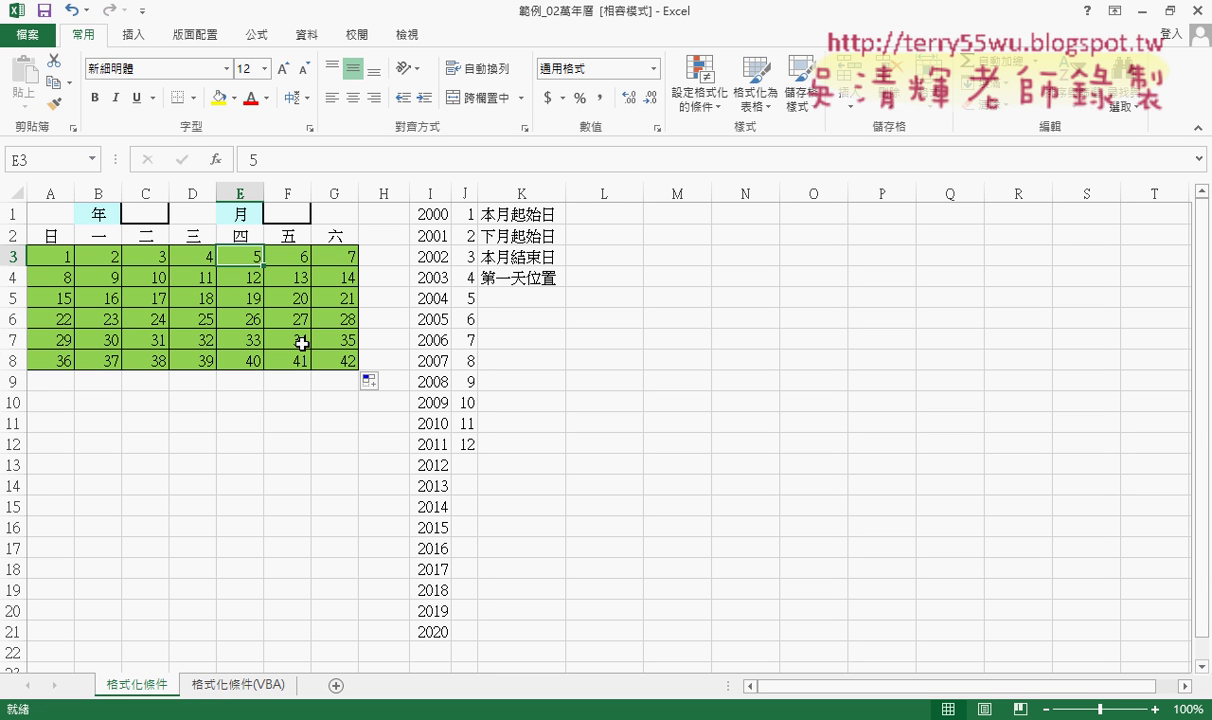
left_click(107, 342)
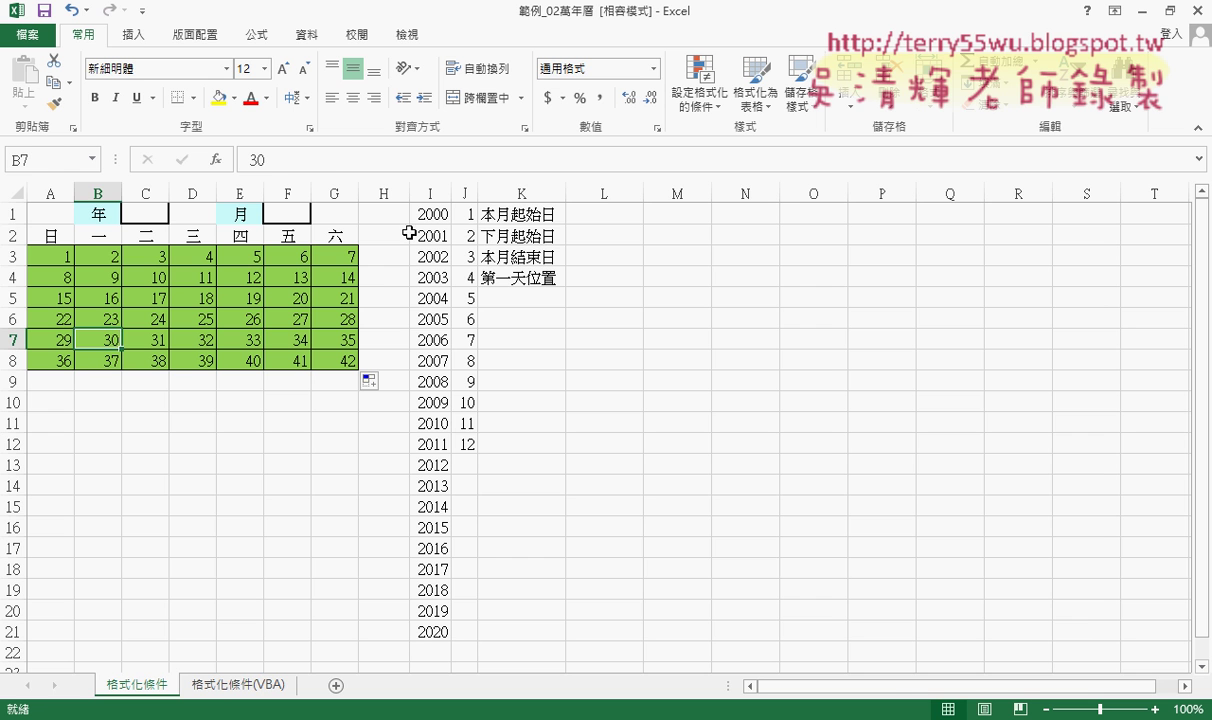
Step: Point out helper cells K1:L4 and year cell C1, then select the grid A3:G8
left_click_drag(530, 214, 545, 272)
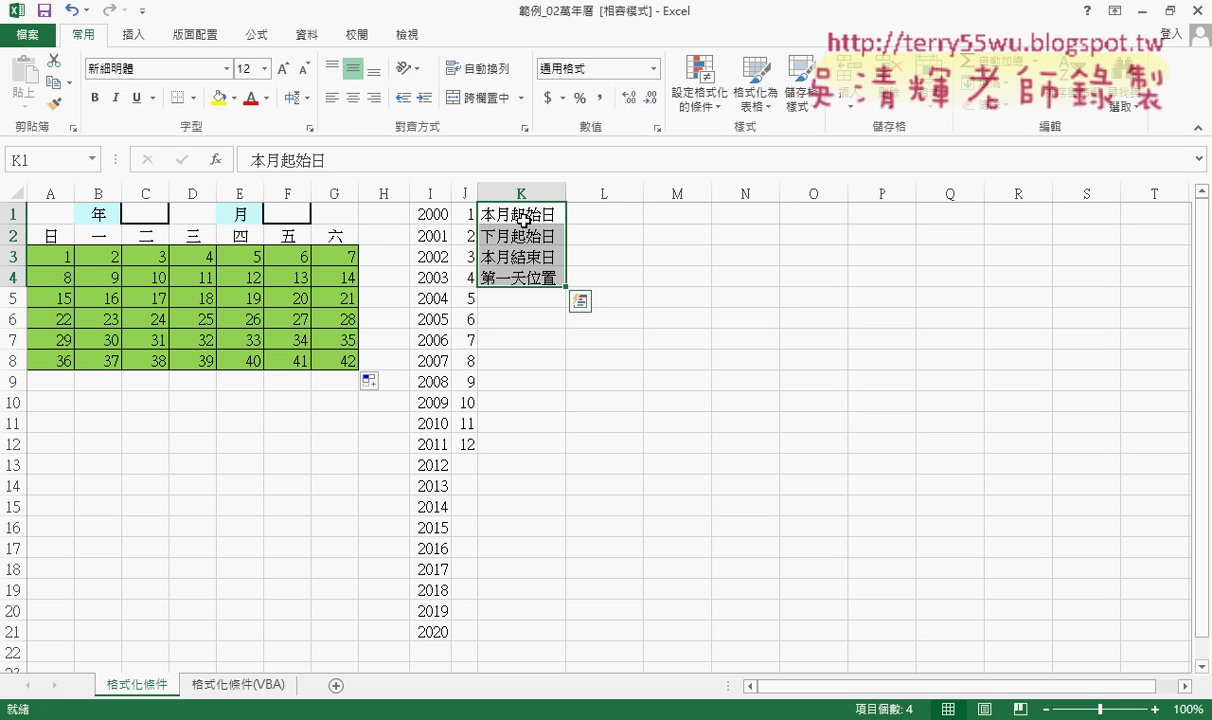
left_click_drag(626, 215, 617, 273)
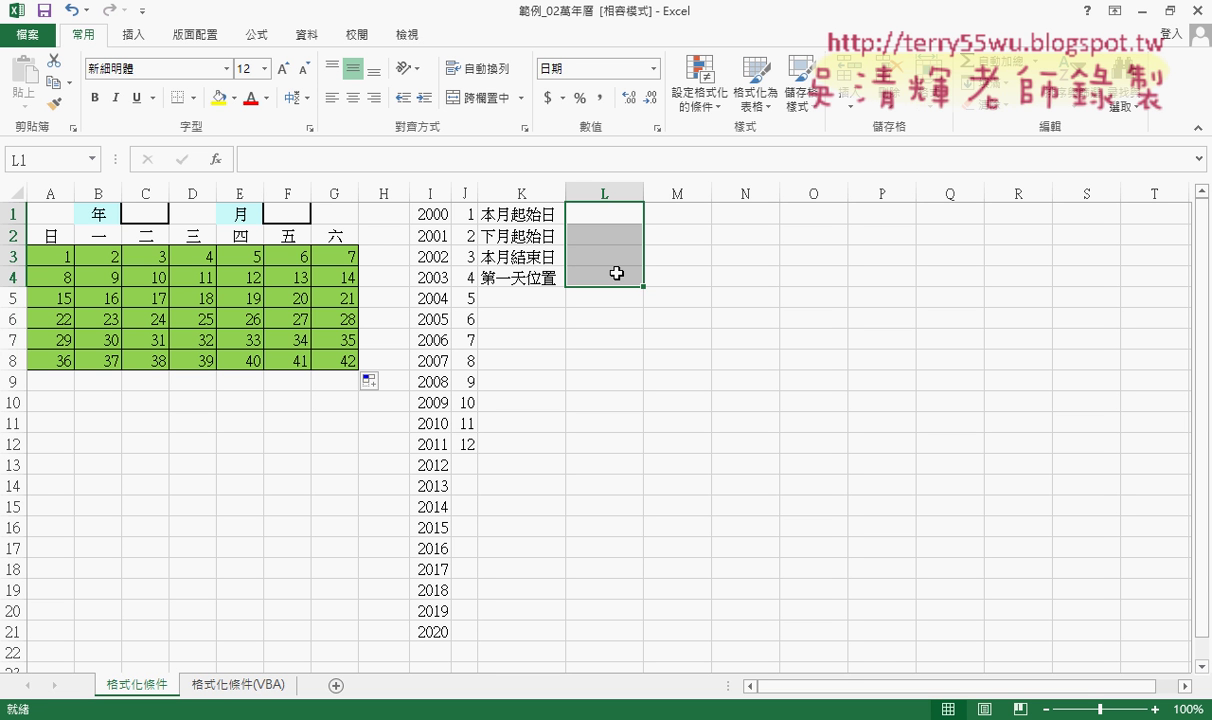
left_click(150, 213)
left_click_drag(60, 252, 340, 361)
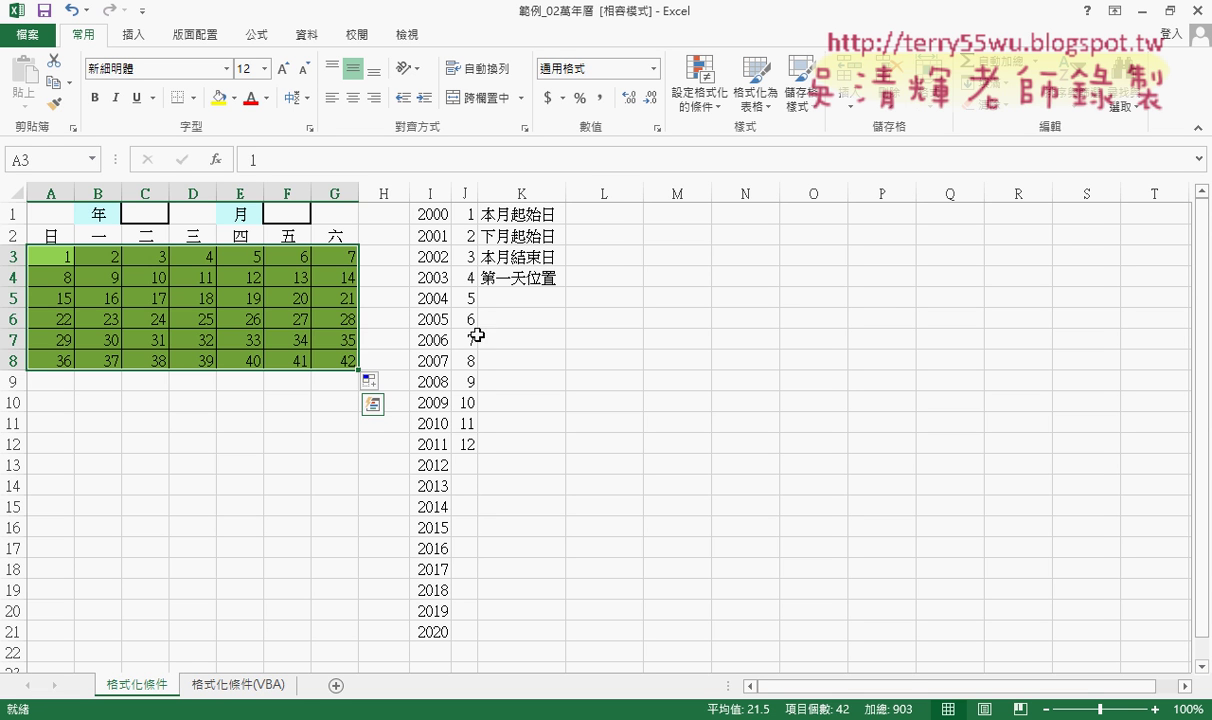
left_click_drag(620, 213, 617, 276)
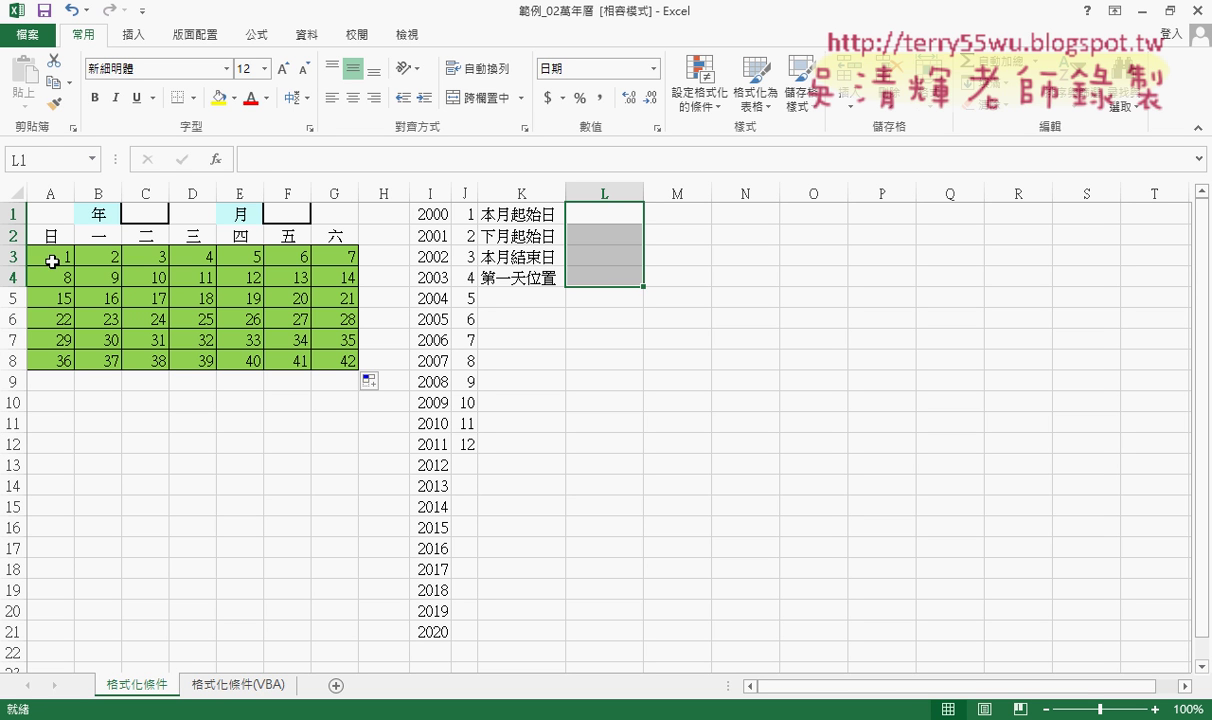
left_click_drag(48, 258, 342, 370)
Step: Clear the A3:G8 numbers and begin data validation on year cell C1
key("Delete")
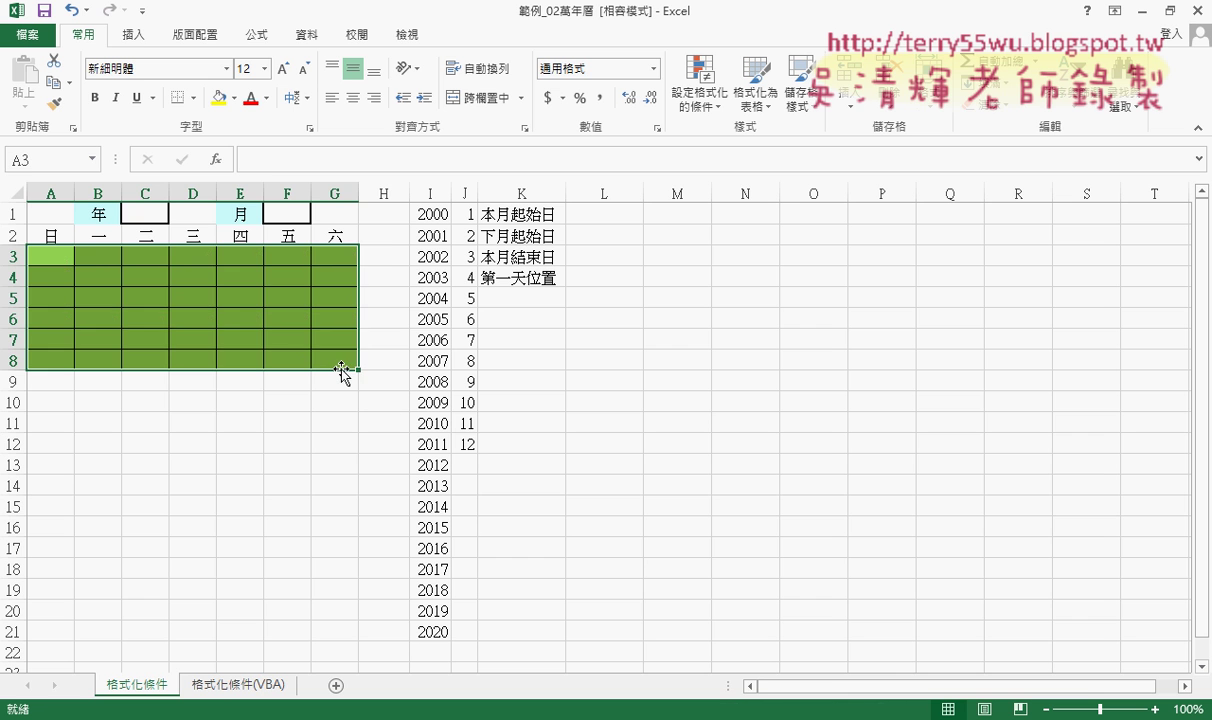
left_click(144, 215)
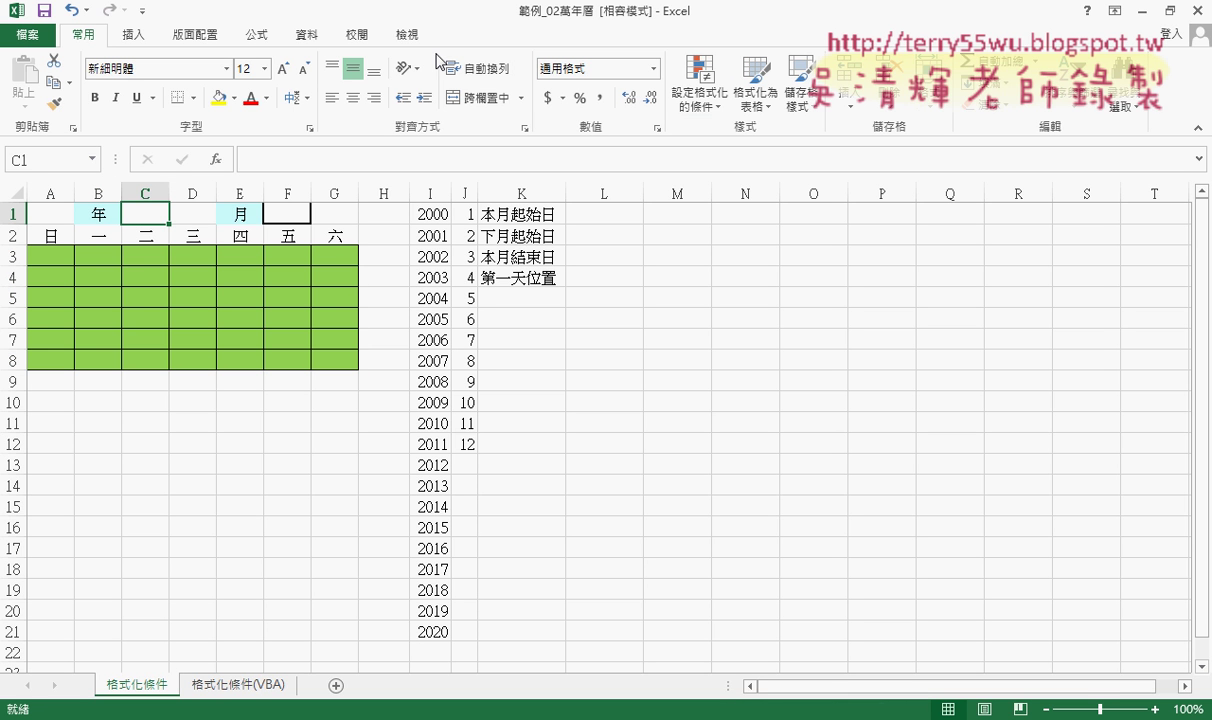
left_click(307, 36)
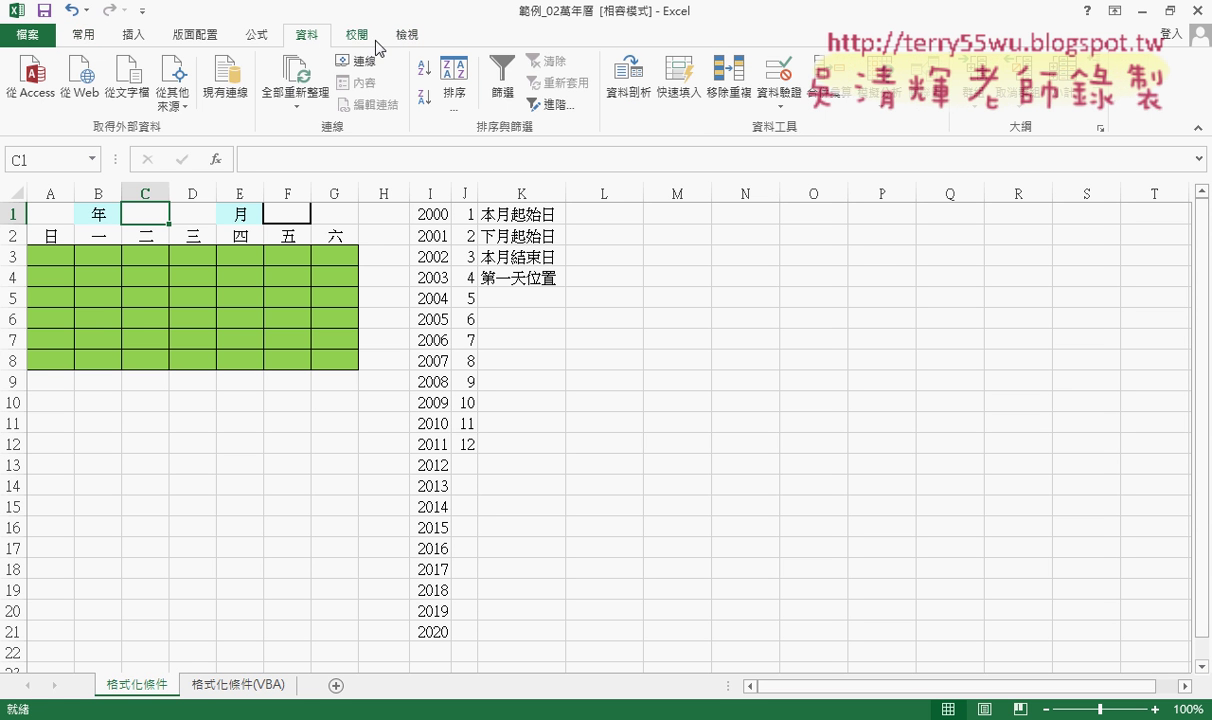
left_click(786, 86)
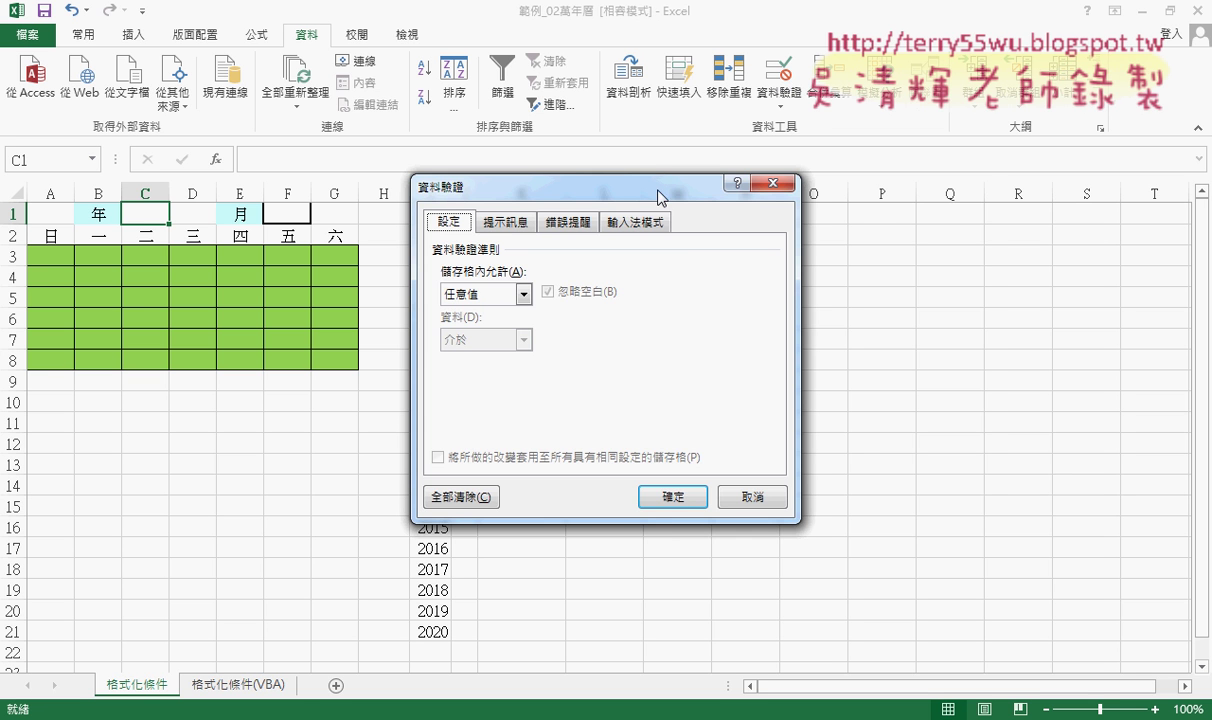
left_click_drag(640, 187, 815, 172)
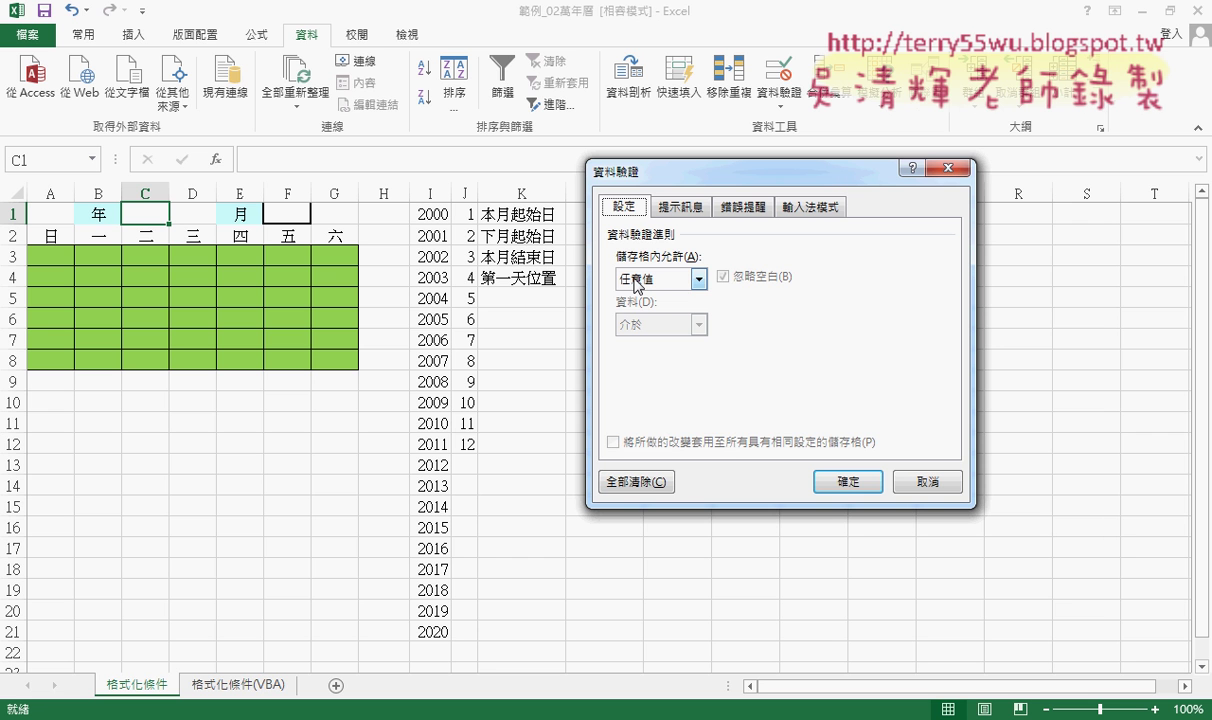
Step: Set C1's validation to a List sourced from the years in I1:I21
left_click(636, 285)
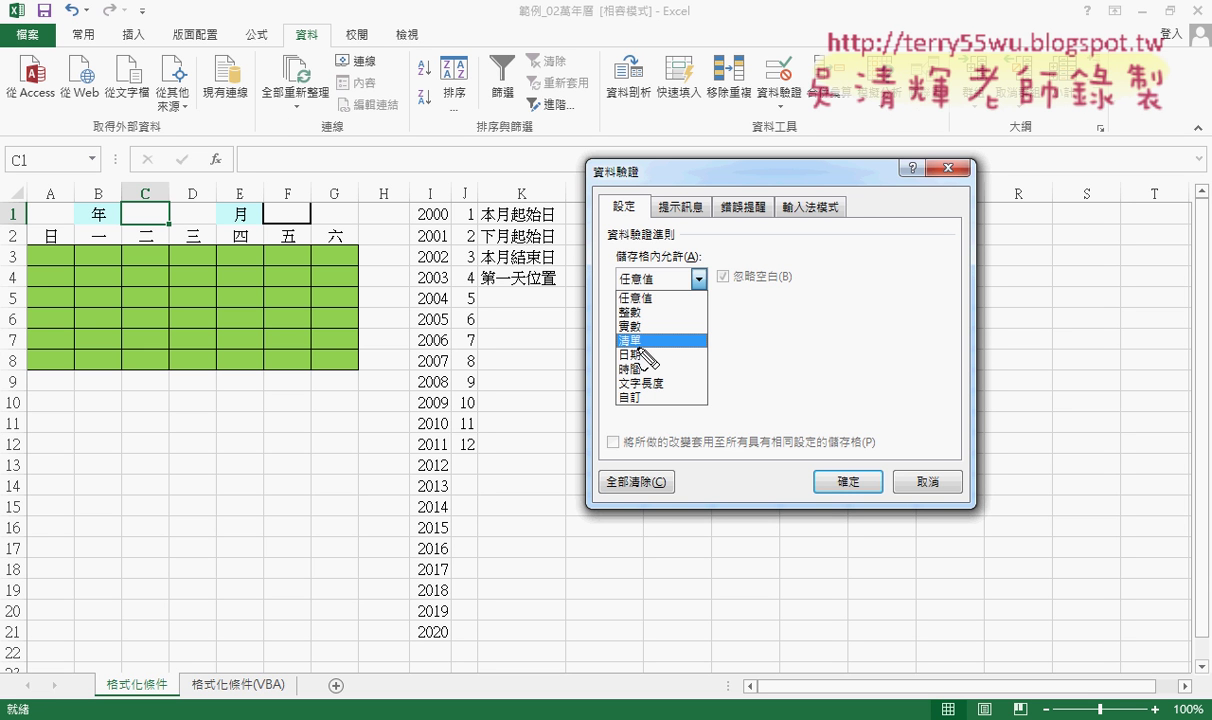
left_click_drag(330, 60, 366, 47)
mouse_move(770, 116)
left_mouse_down()
mouse_move(752, 70)
mouse_move(762, 125)
left_mouse_up()
mouse_move(622, 345)
left_mouse_down()
mouse_move(614, 322)
mouse_move(628, 350)
left_mouse_up()
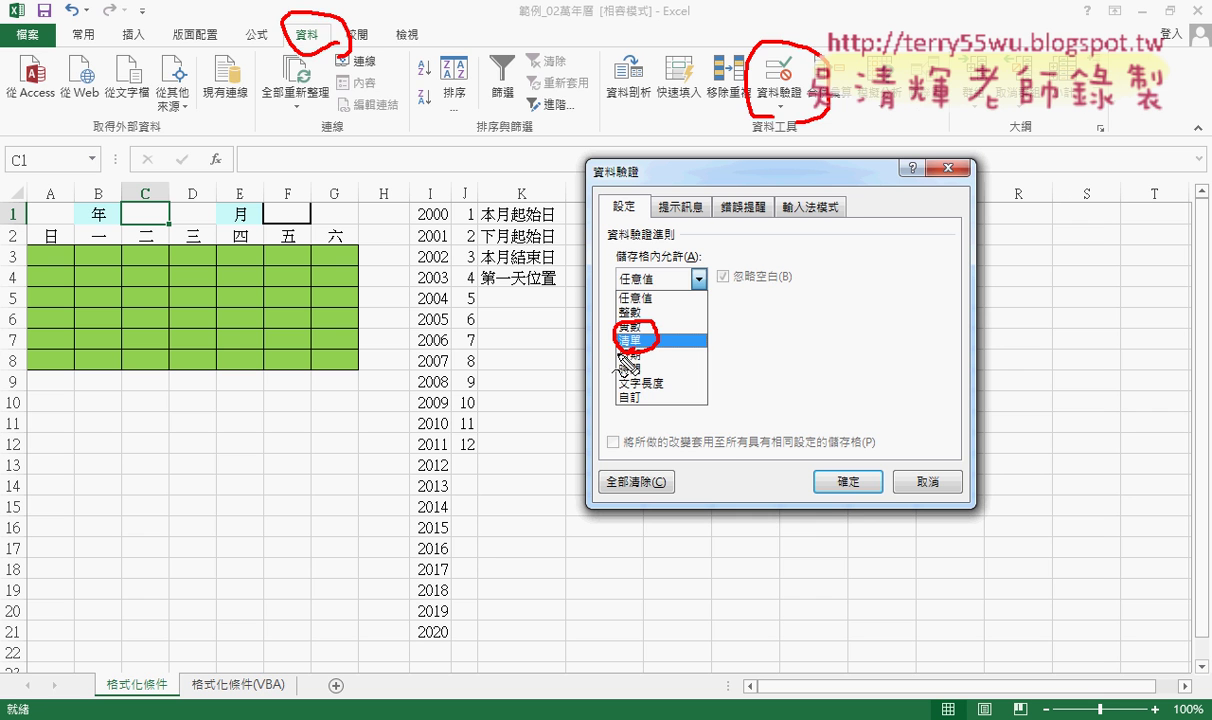
left_click(624, 341)
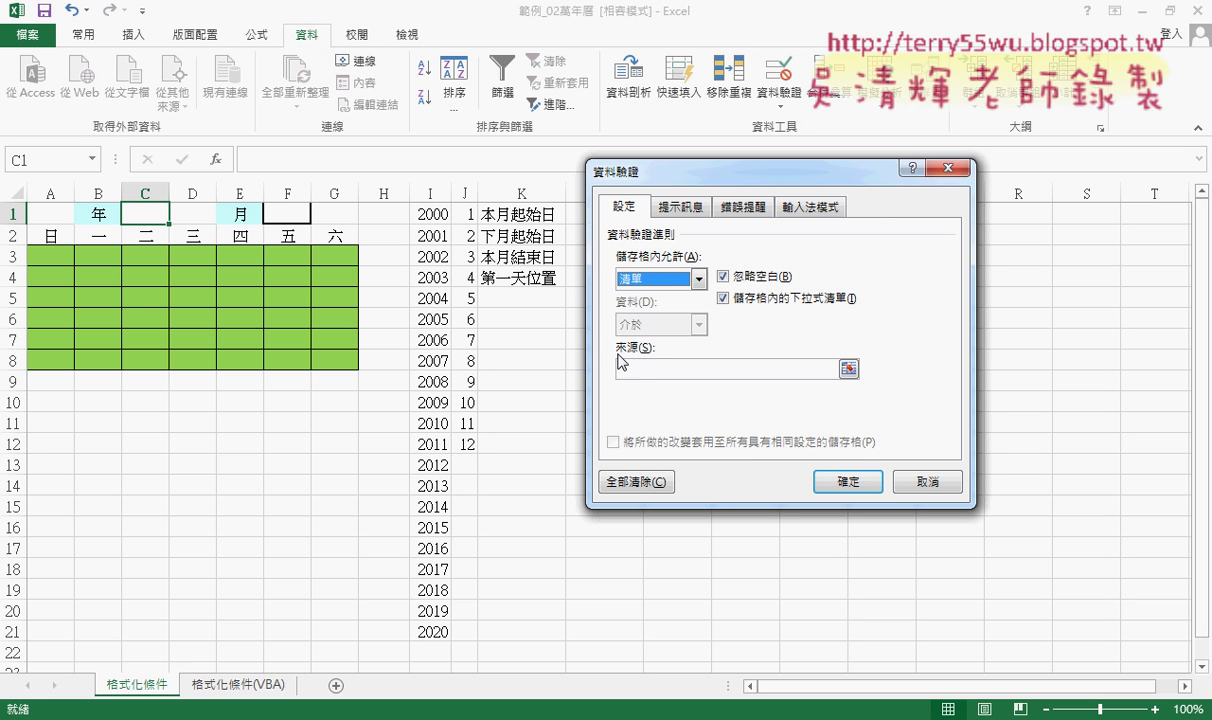
left_click(620, 367)
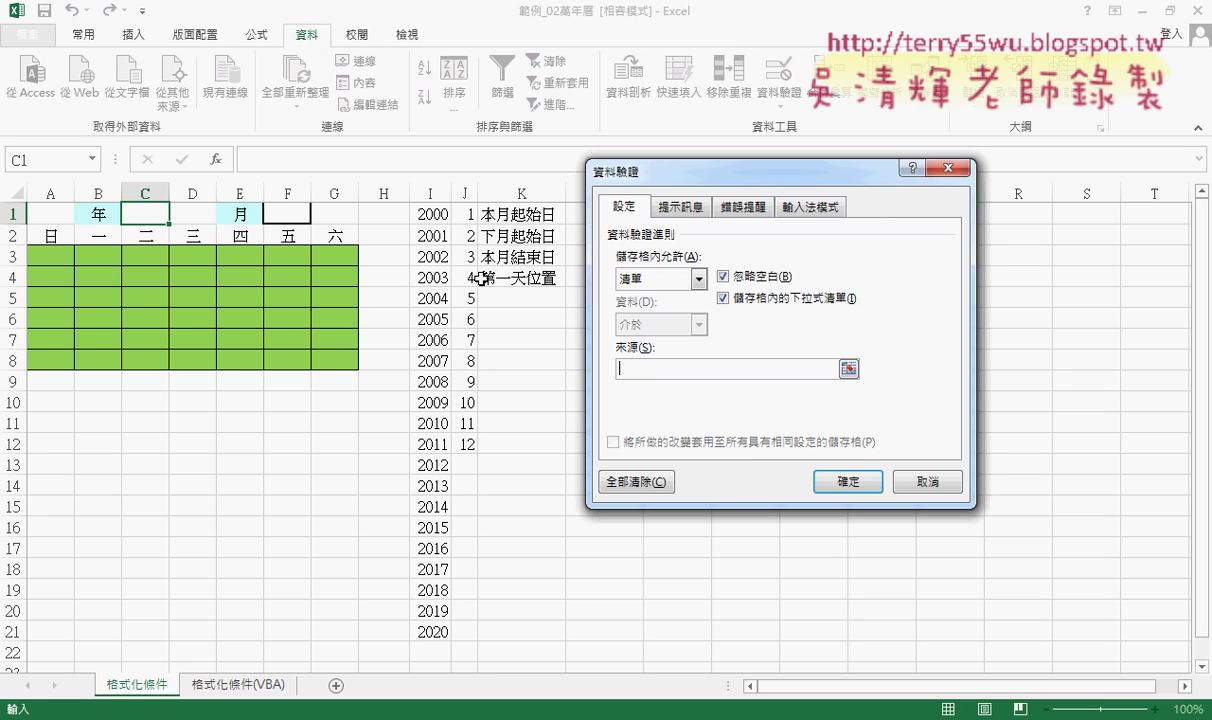
left_click_drag(425, 215, 441, 631)
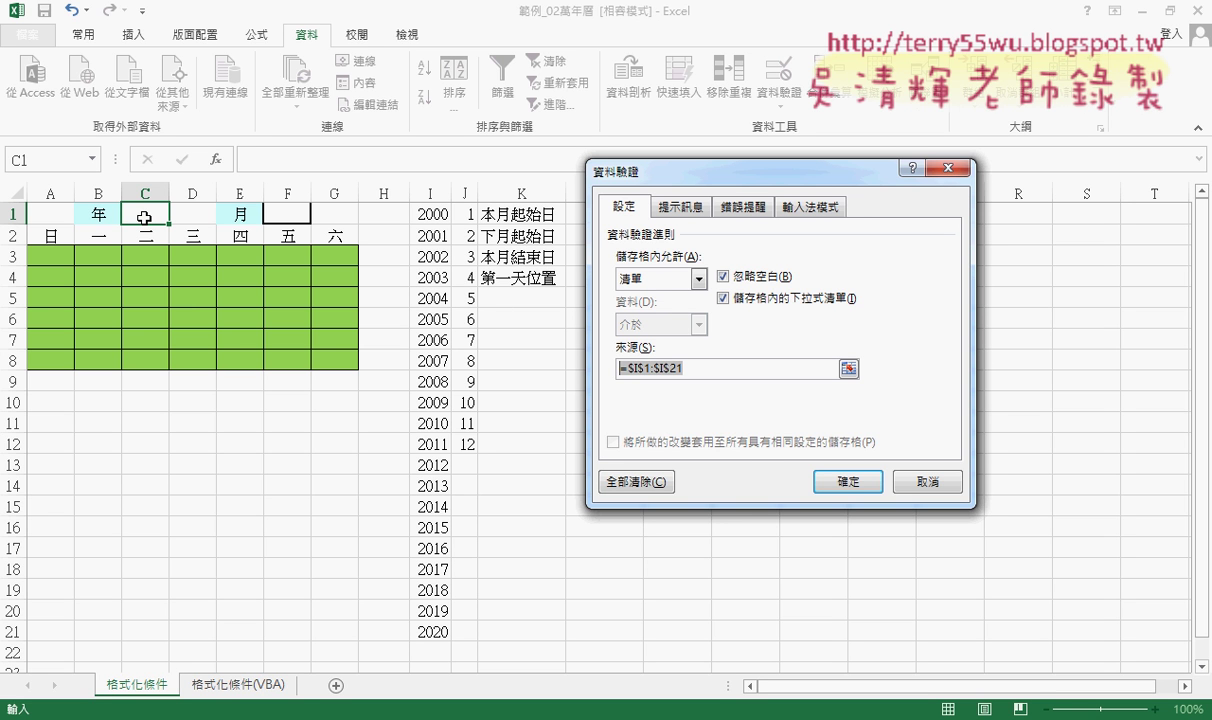
left_click(847, 481)
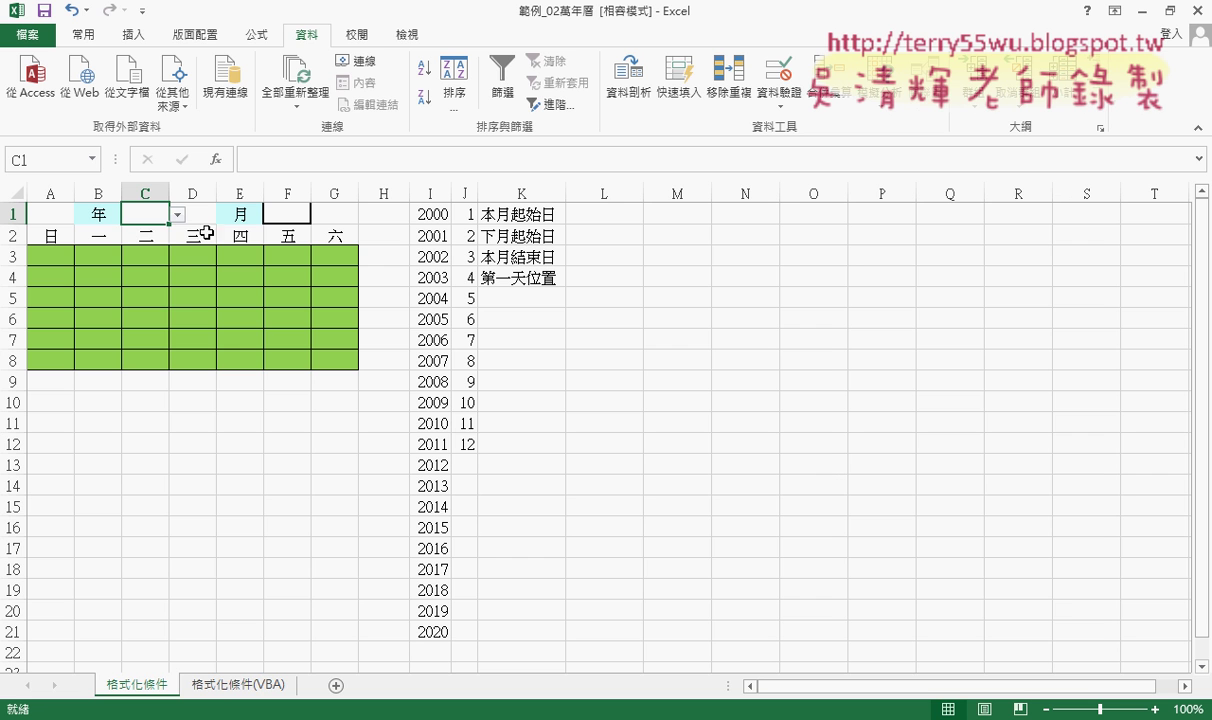
Step: Test C1's new drop-down by scrolling its 2000–2020 years, then close it
left_click(176, 215)
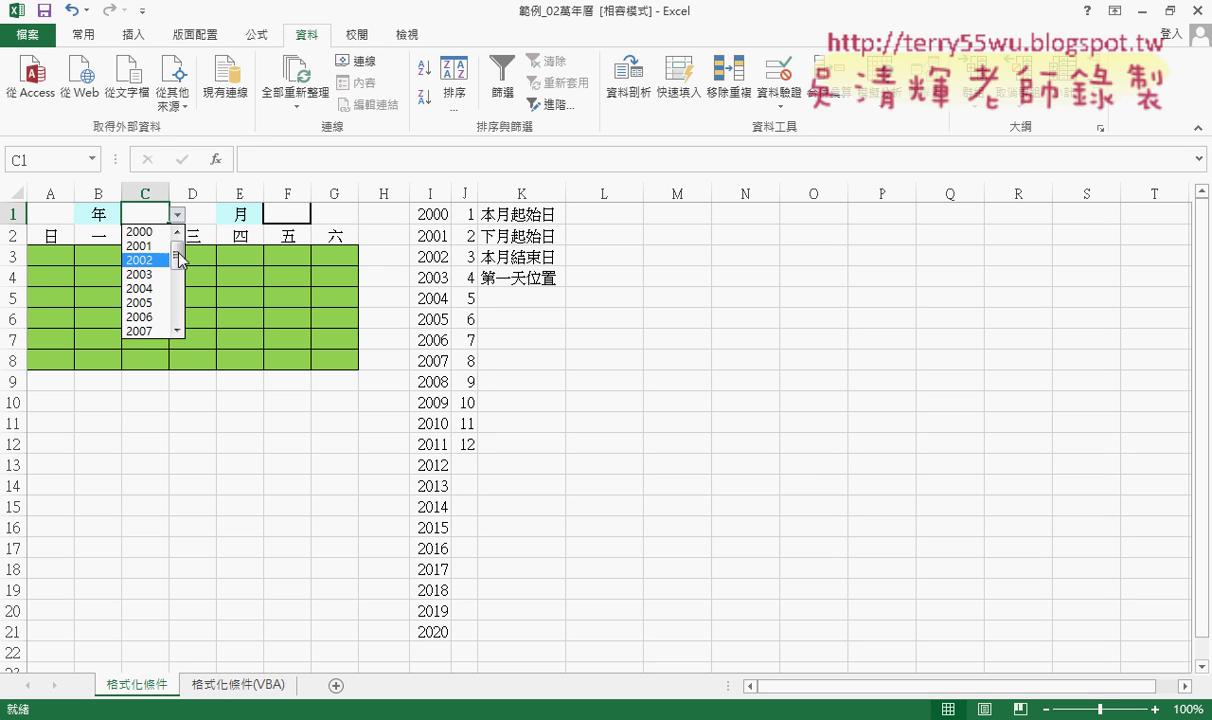
scroll(180, 260, "down", 5)
scroll(182, 258, "up", 5)
scroll(190, 270, "down", 5)
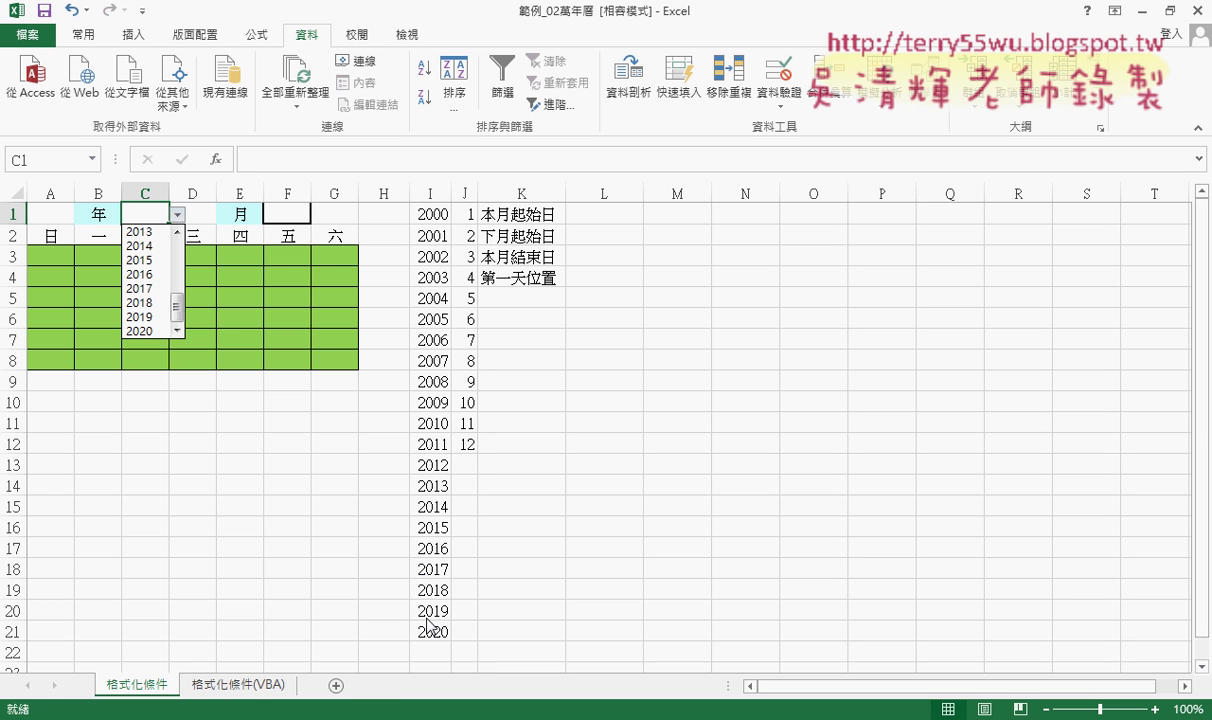
key("Escape")
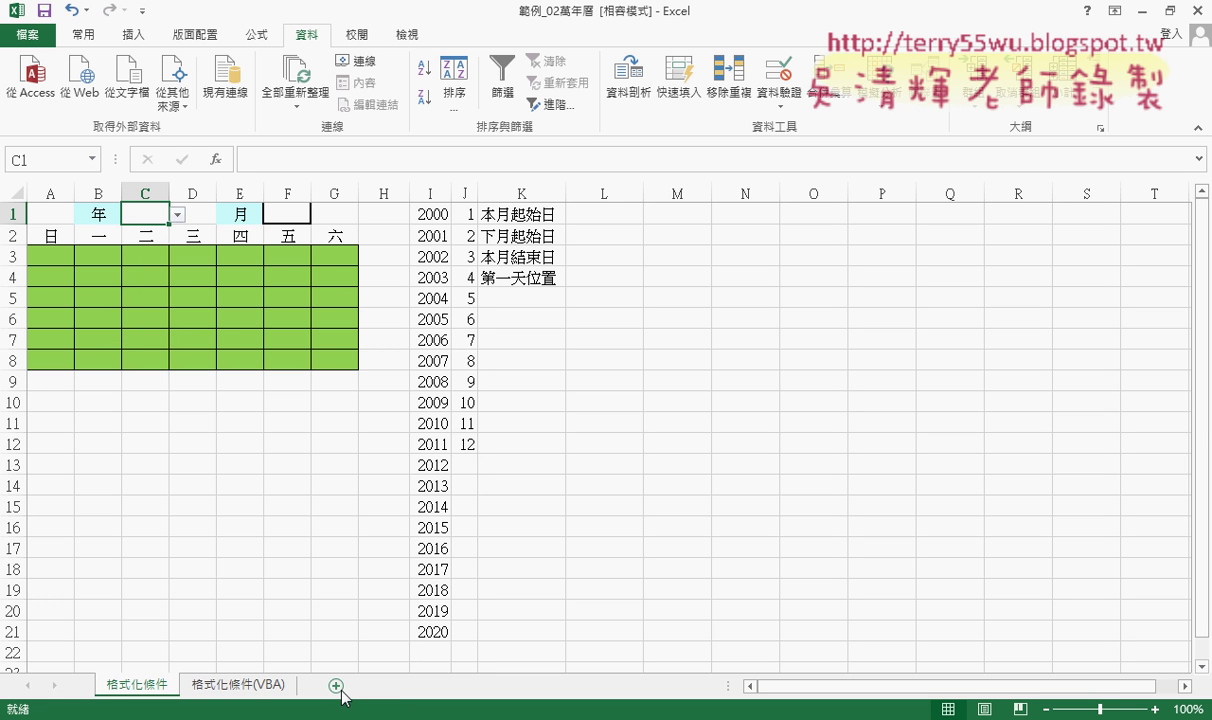
Step: Add a new worksheet at the end and name it 年
left_click(337, 687)
left_click_drag(235, 690, 378, 697)
double_click(325, 686)
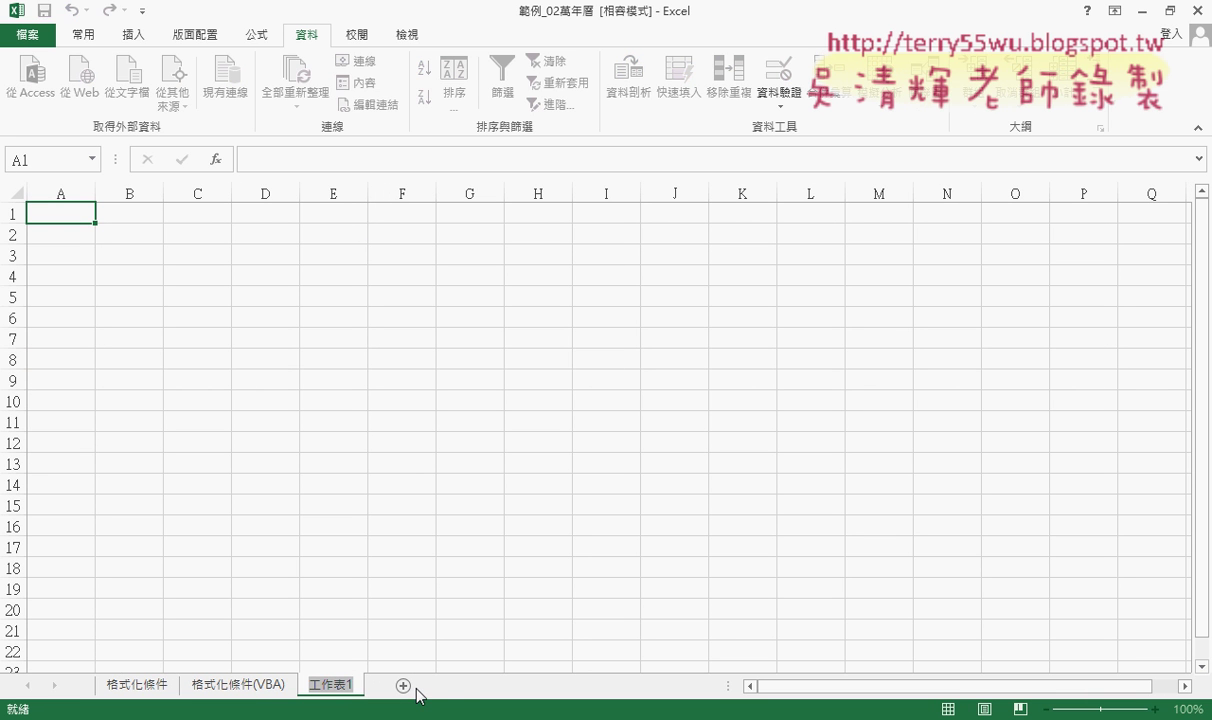
type("ㄉㄧ")
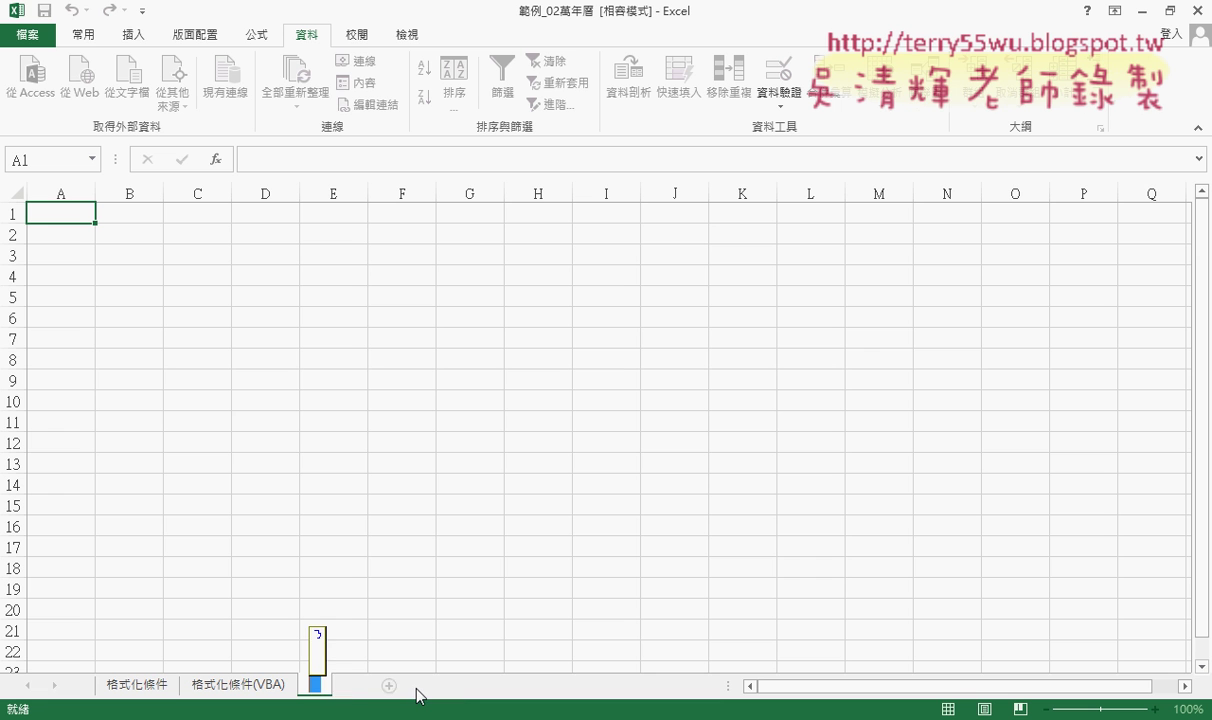
type("第")
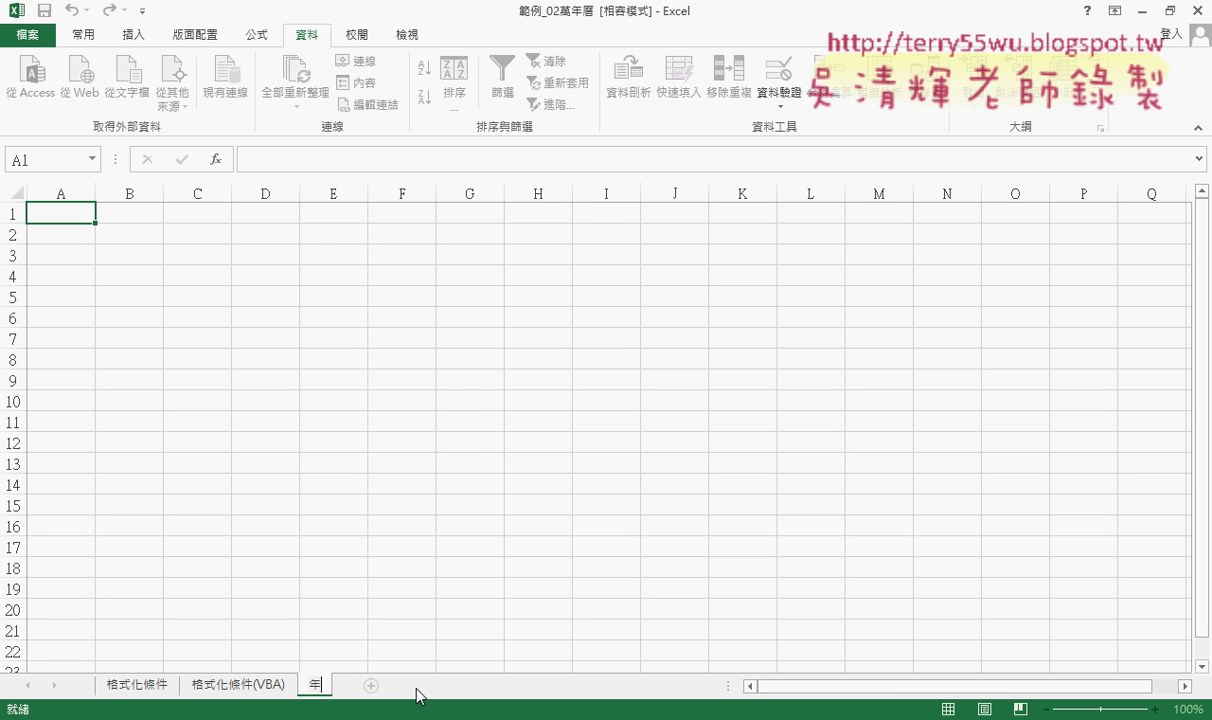
Step: Copy the year list I1:I21 into A1:A21 of the 年 sheet
left_click(133, 684)
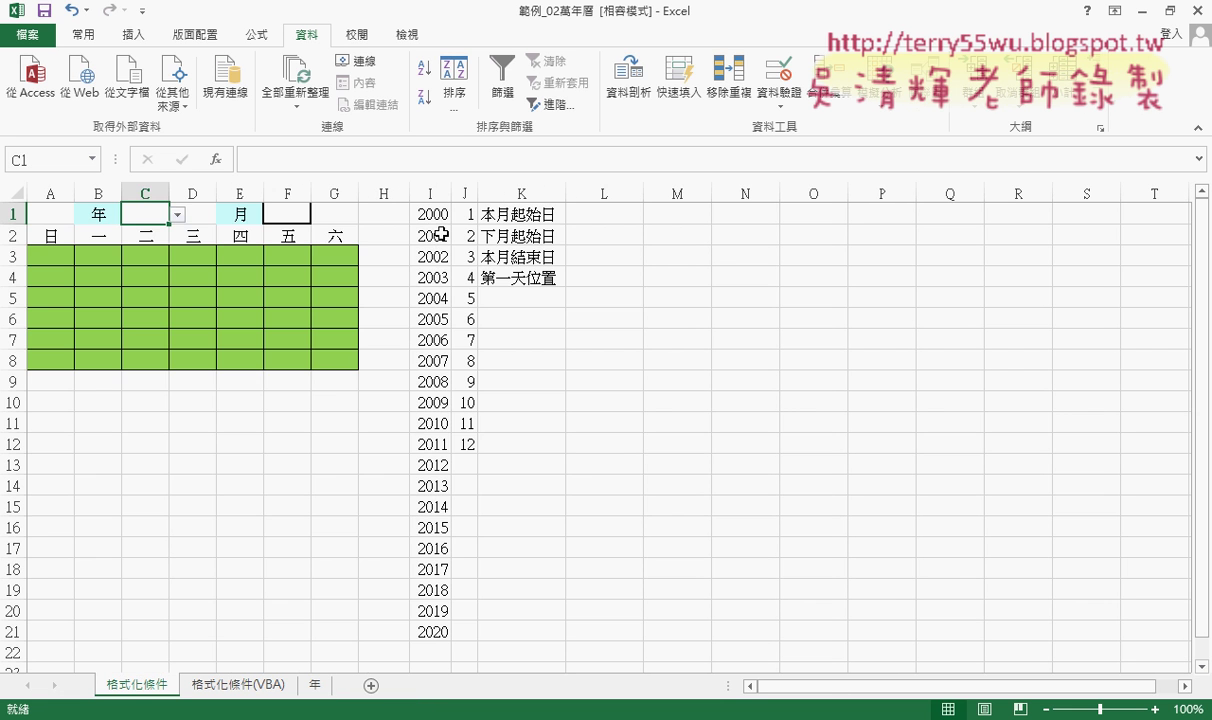
left_click_drag(435, 211, 440, 630)
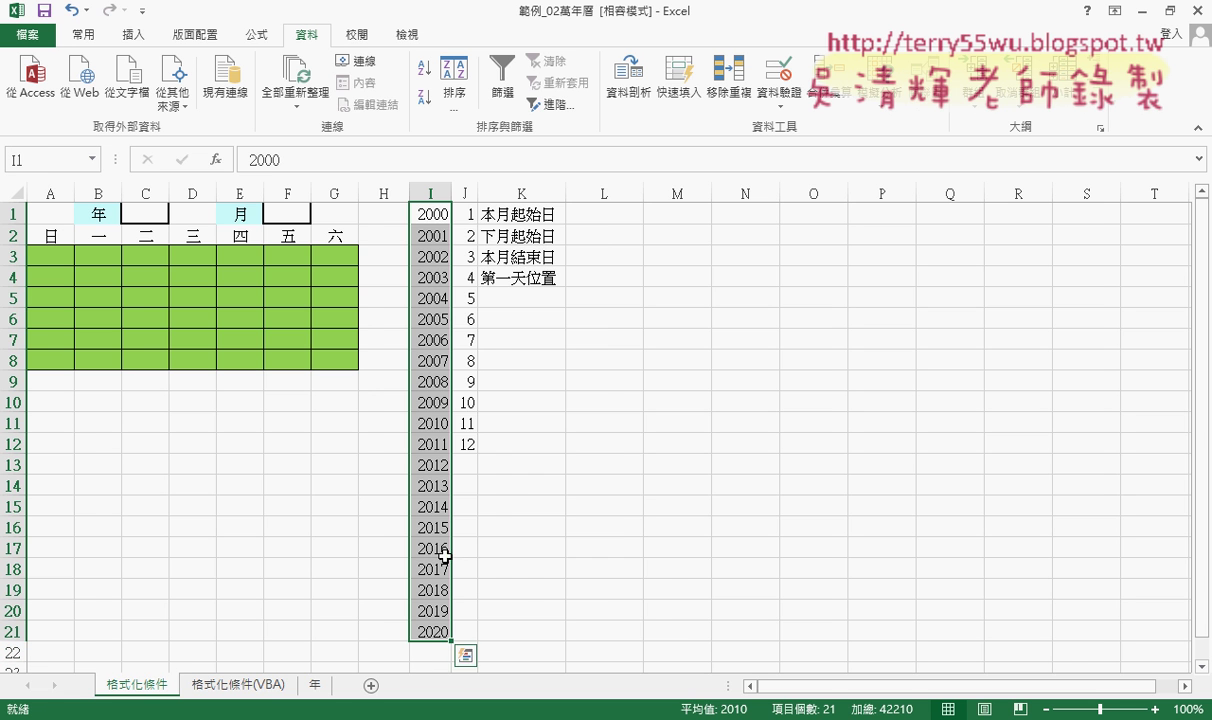
right_click(443, 557)
left_click(500, 191)
left_click(315, 684)
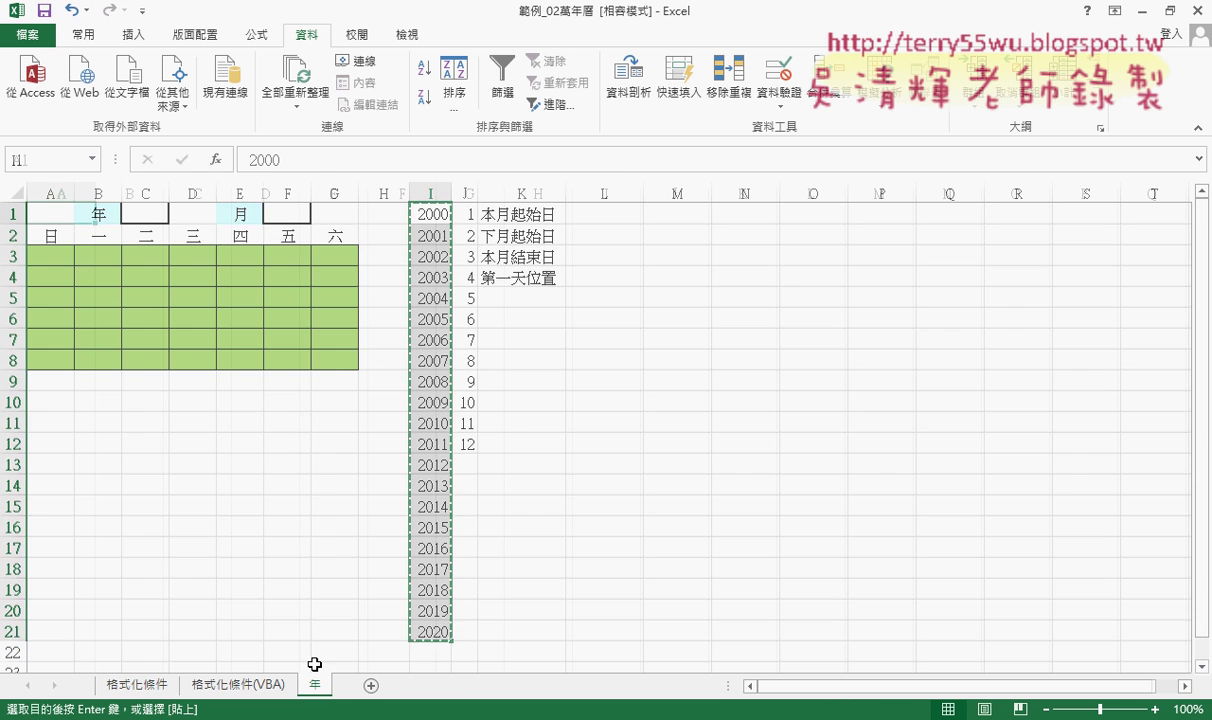
right_click(68, 219)
left_click(100, 284)
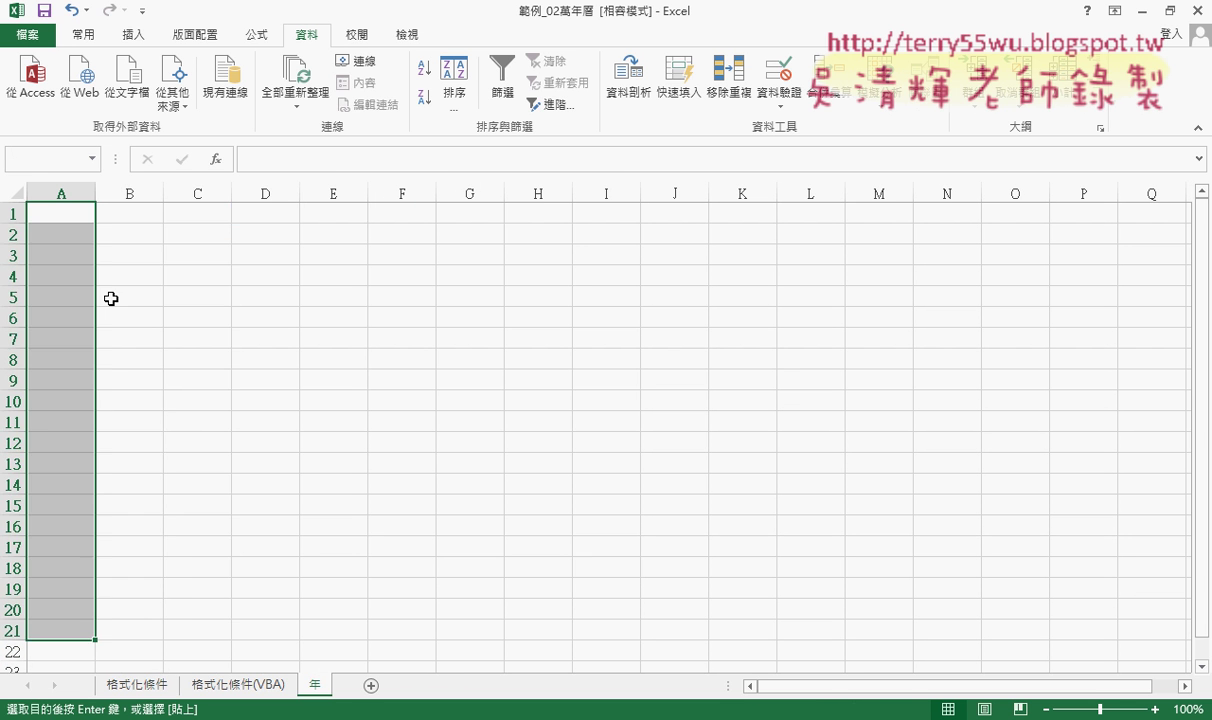
Step: Back on 格式化條件, open C1's year drop-down to check its list
left_click(125, 684)
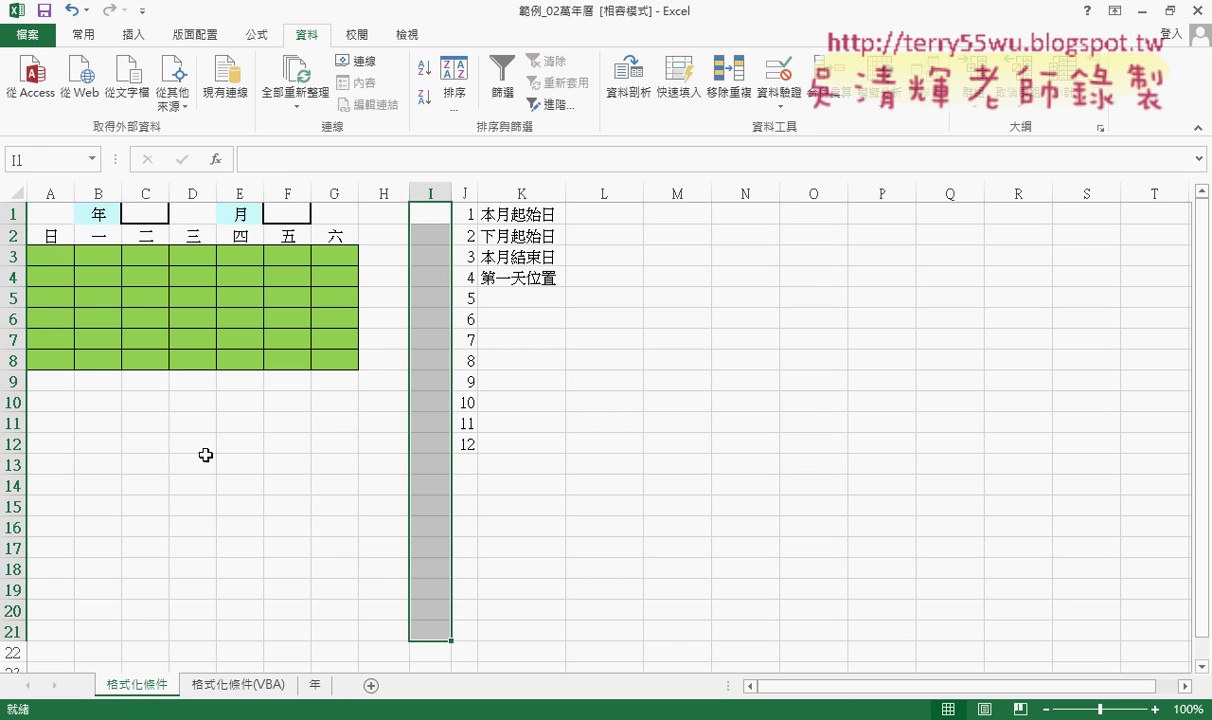
left_click(155, 215)
left_click(176, 215)
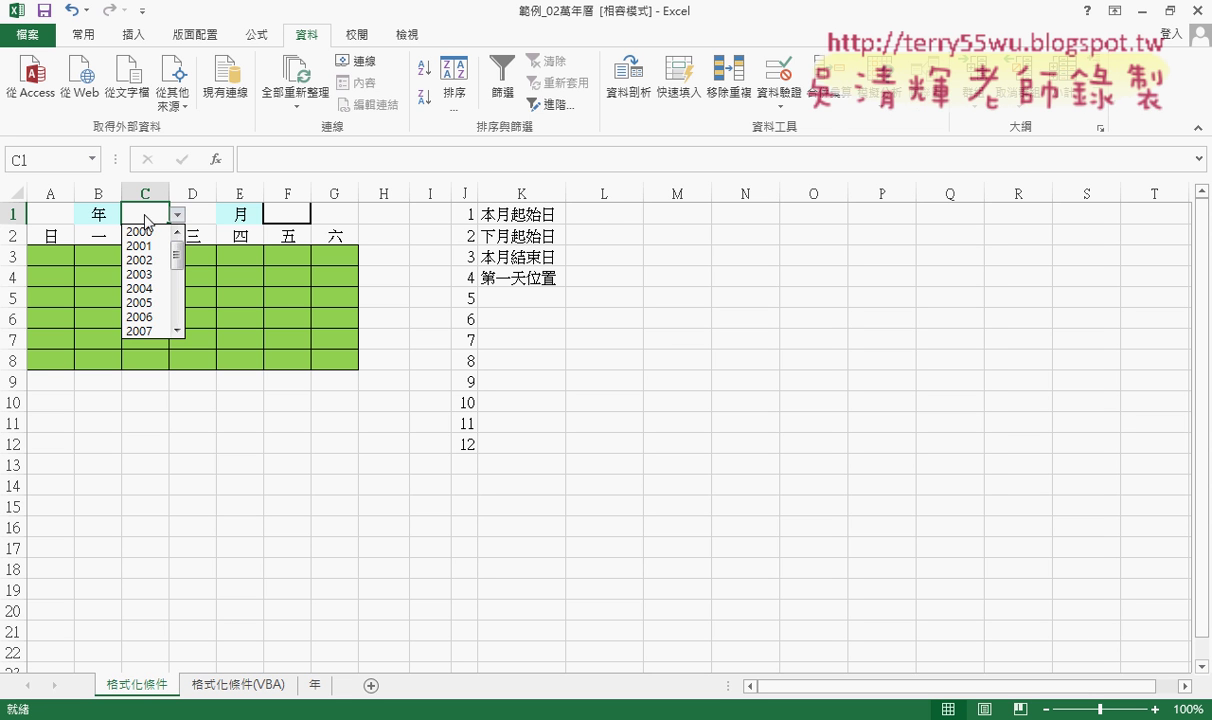
Step: Verify C1's validation source reads =年!$A$1:$A$21, close it unchanged, and view the 年 sheet
left_click(139, 207)
left_click(785, 80)
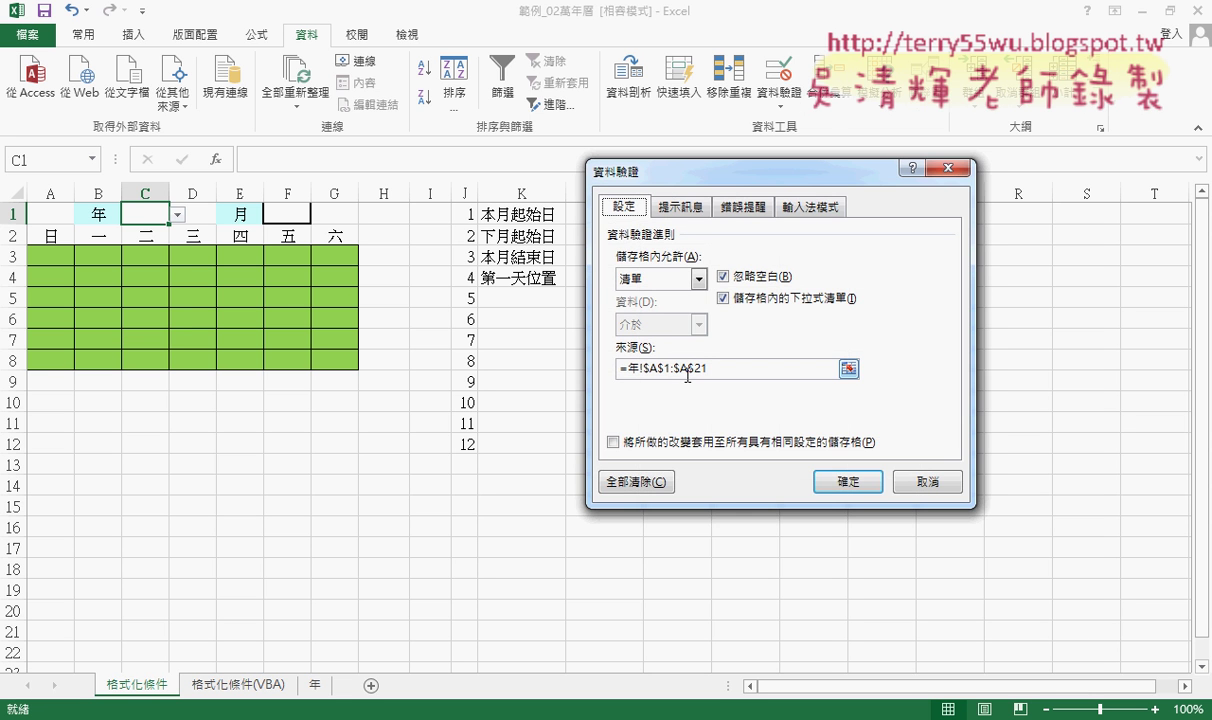
left_click(641, 369)
double_click(641, 369)
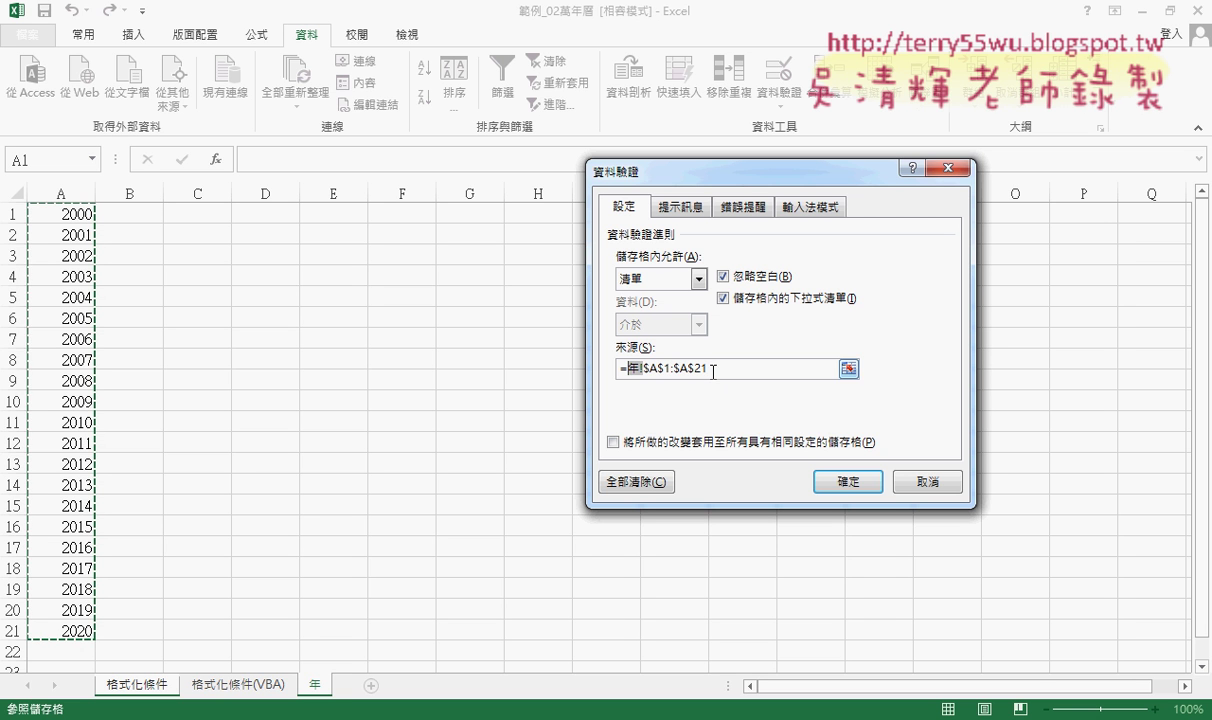
mouse_move(712, 368)
left_mouse_down()
mouse_move(624, 369)
mouse_move(631, 377)
left_mouse_up()
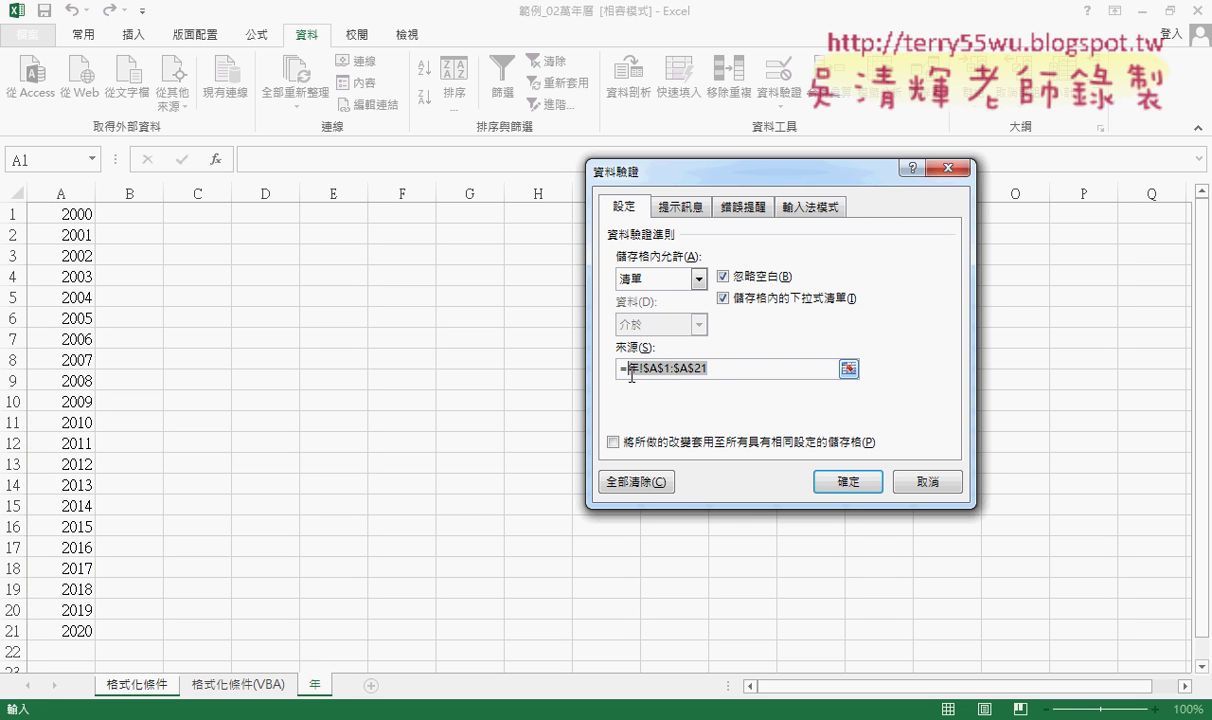
left_click(855, 481)
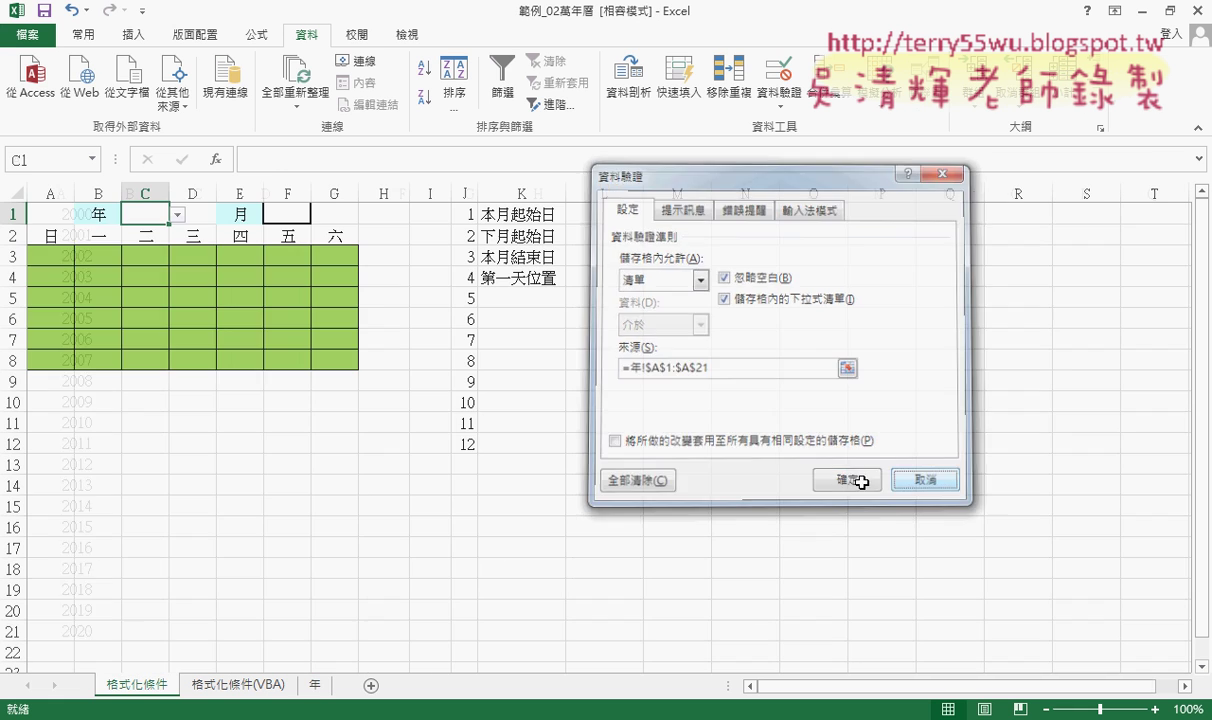
left_click(315, 685)
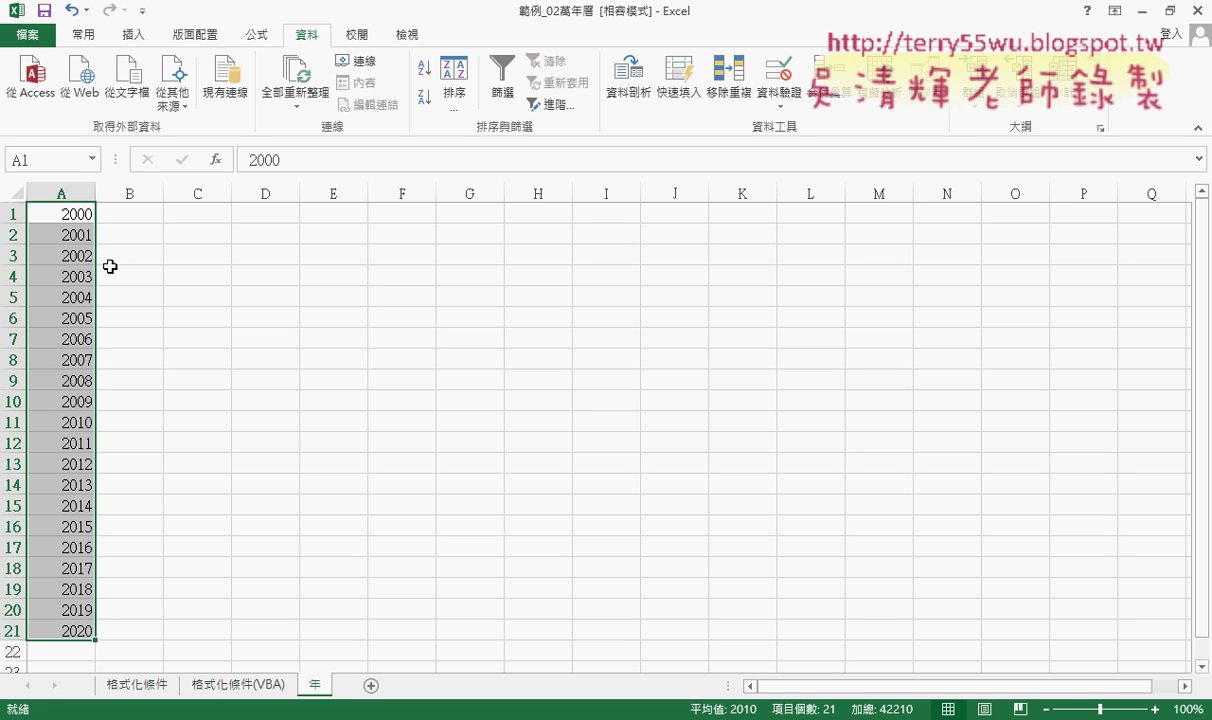
Step: With the 公式 tab showing, select the years A1:A21 on the 年 sheet
left_click(255, 35)
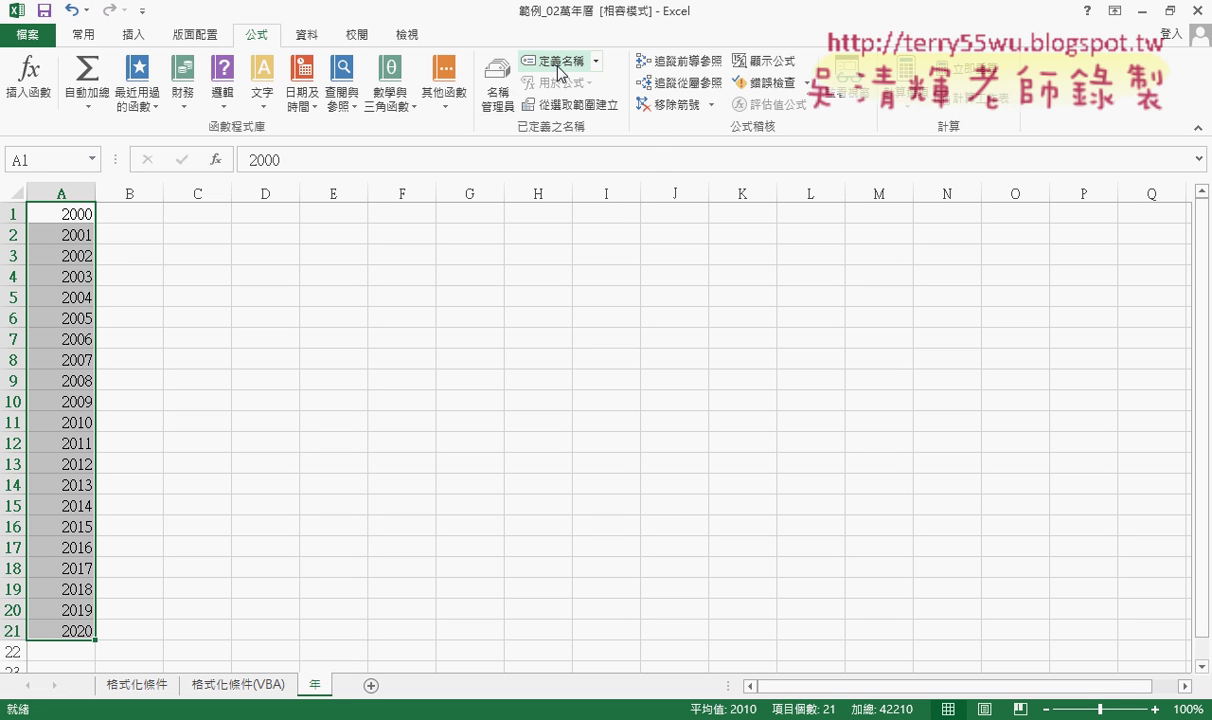
left_click_drag(81, 214, 83, 628)
left_click(51, 160)
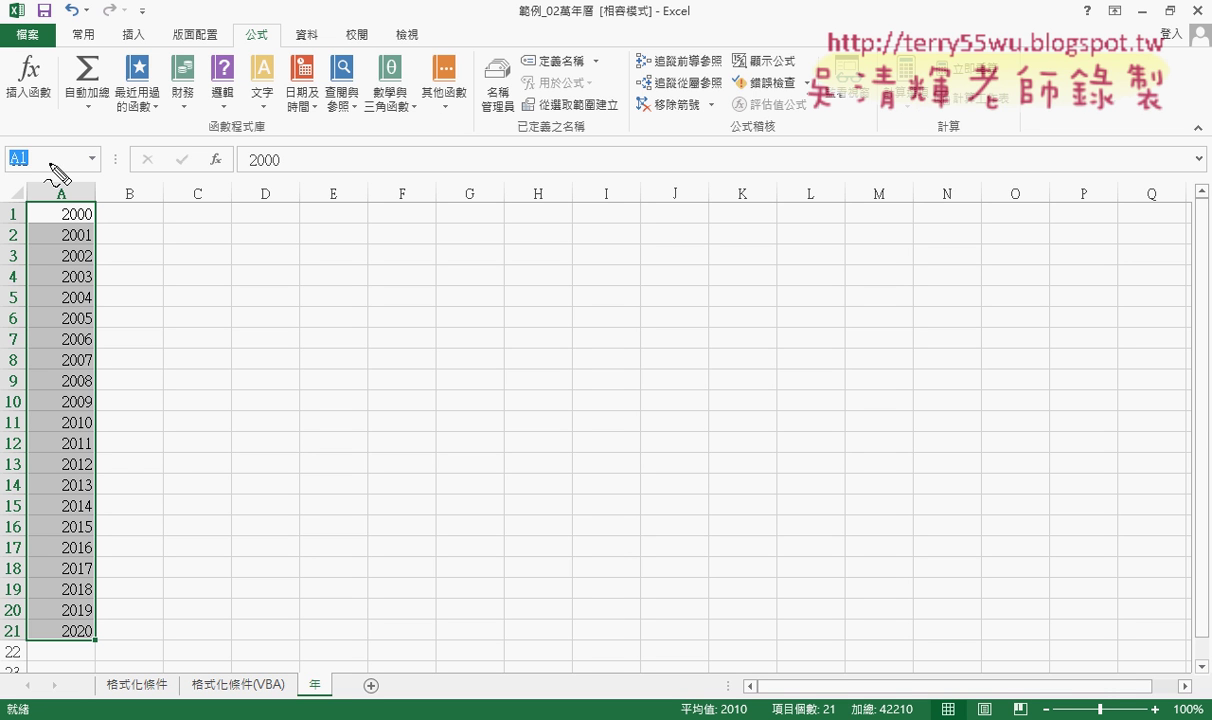
left_click_drag(40, 146, 44, 168)
left_click_drag(572, 36, 590, 58)
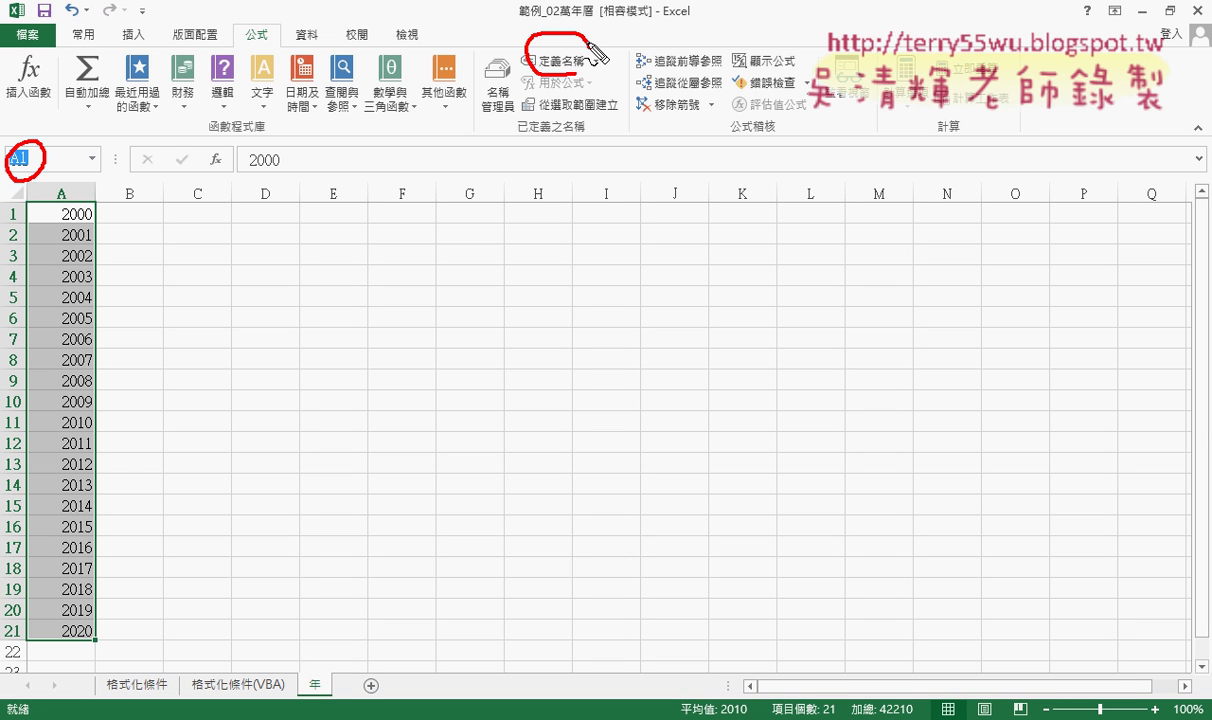
left_click_drag(272, 14, 284, 46)
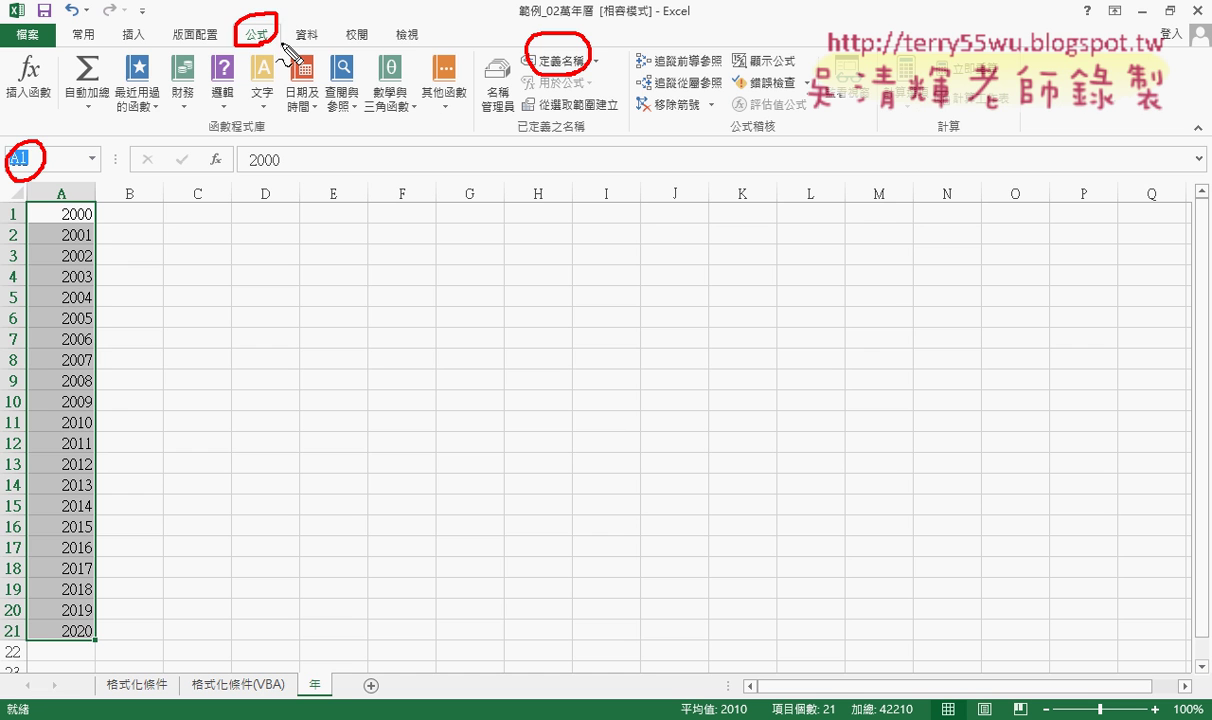
key("Escape")
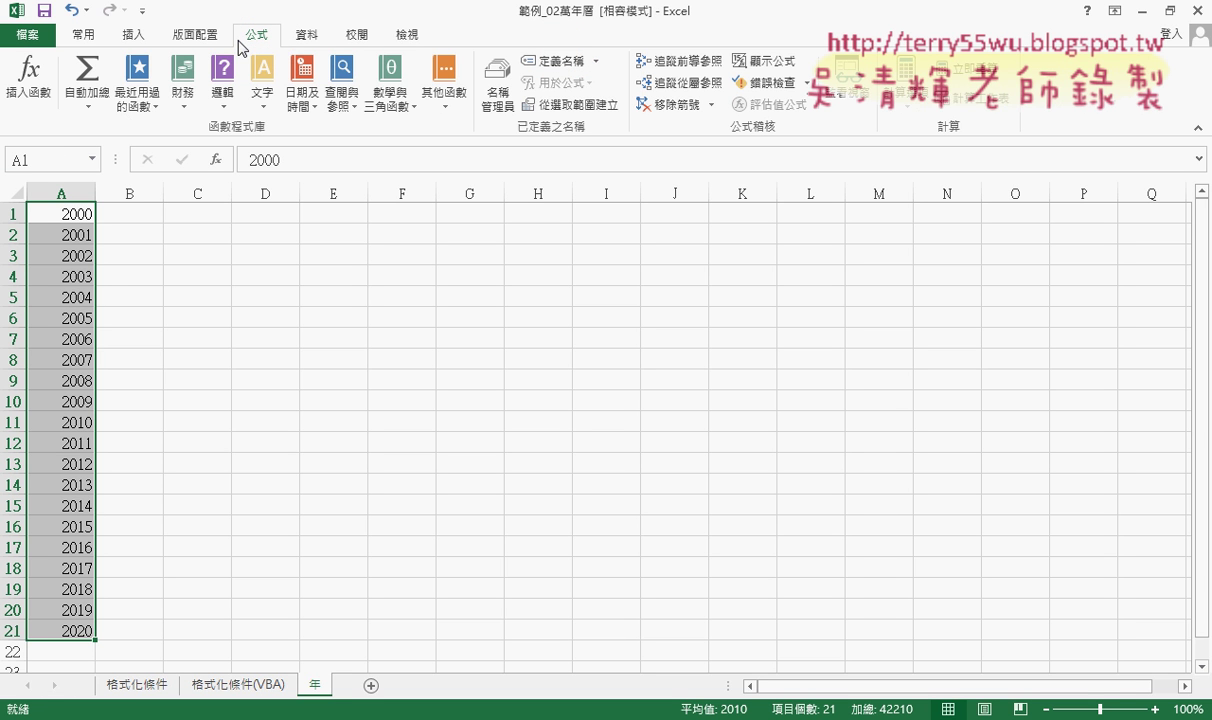
Step: Enter 年 in the Name Box to define that name for A1:A21
left_click(60, 158)
type("年")
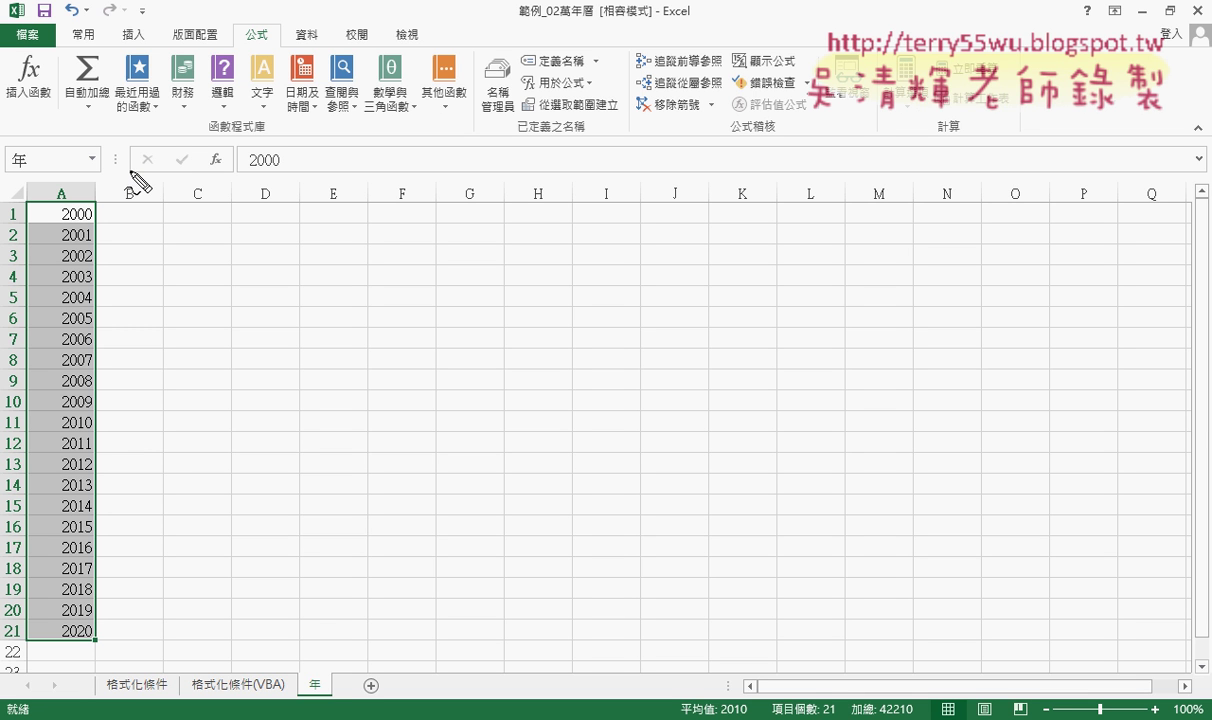
mouse_move(26, 152)
left_mouse_down()
mouse_move(68, 175)
mouse_move(78, 208)
mouse_move(97, 189)
left_mouse_up()
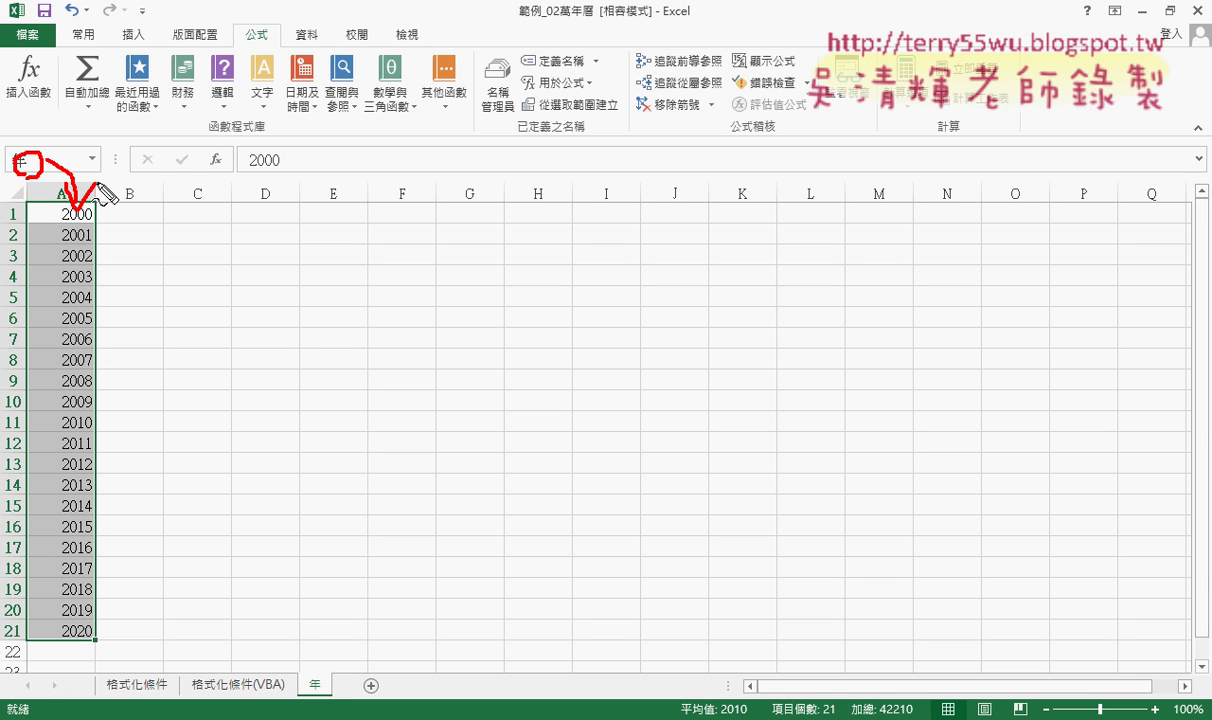
mouse_move(140, 144)
left_mouse_down()
mouse_move(200, 142)
mouse_move(178, 195)
left_mouse_up()
left_click_drag(232, 148, 246, 158)
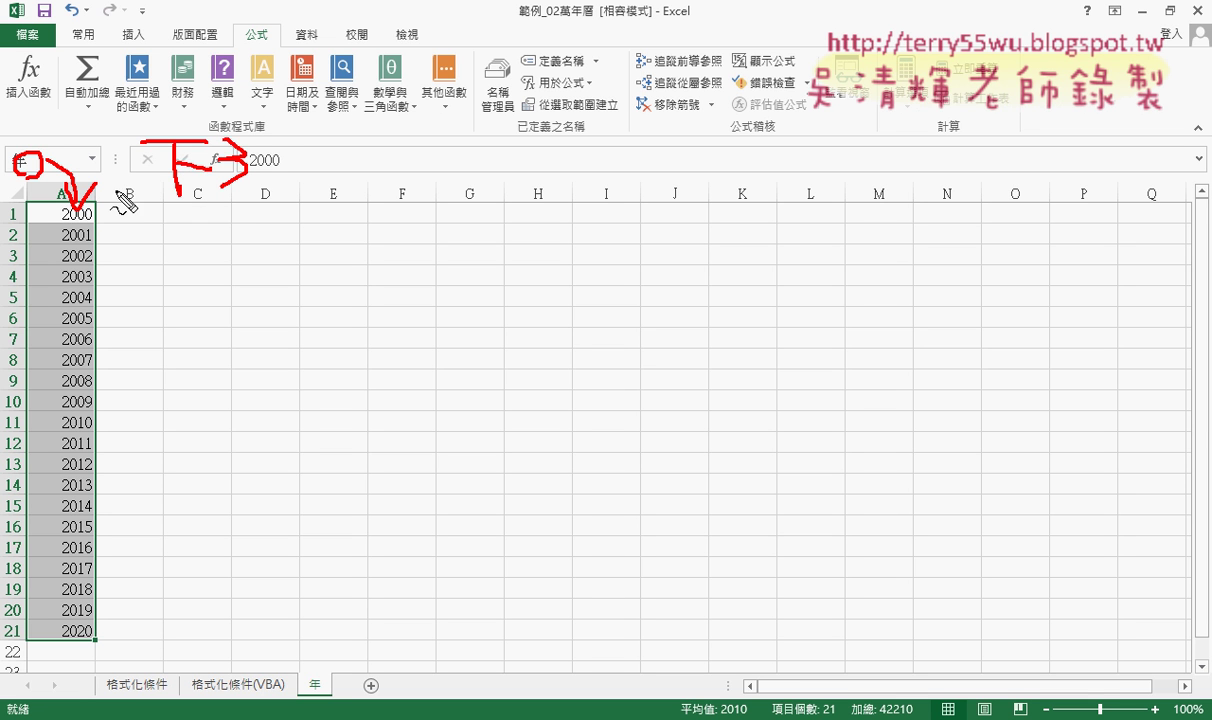
mouse_move(250, 212)
left_mouse_down()
mouse_move(130, 211)
mouse_move(270, 143)
mouse_move(243, 214)
left_mouse_up()
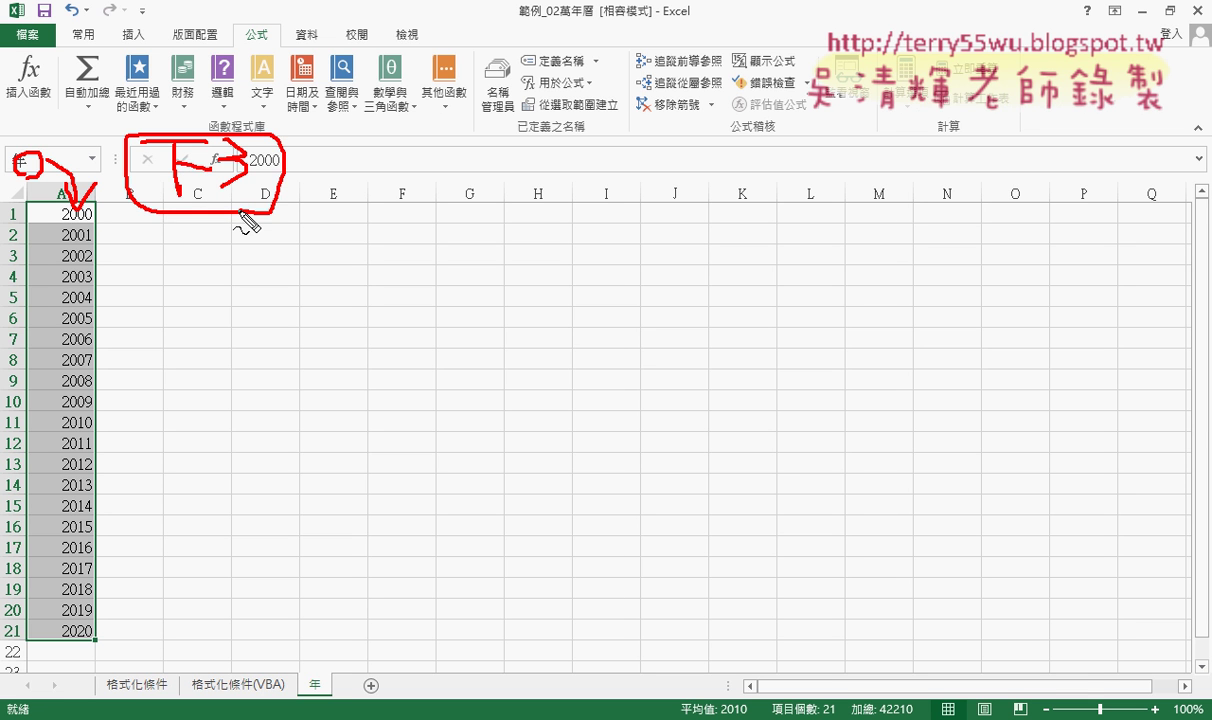
key("Escape")
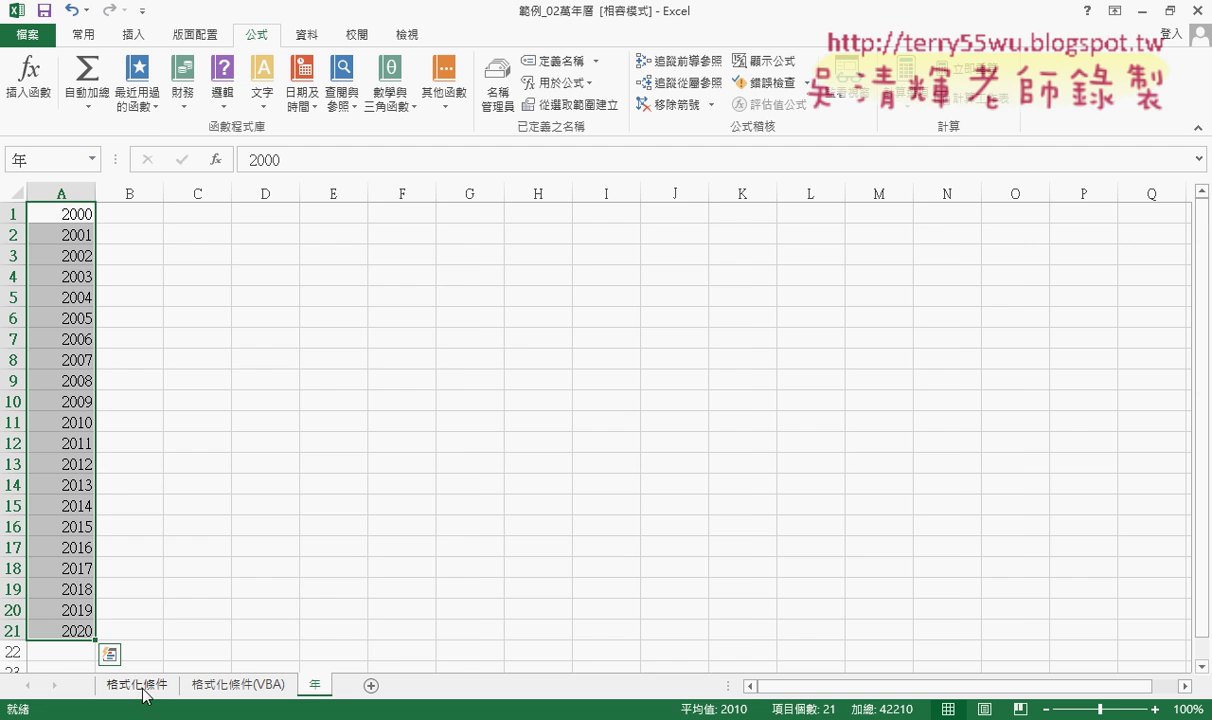
Step: On the 格式化條件 sheet, replace C1's validation list source with the named range 年
left_click(137, 684)
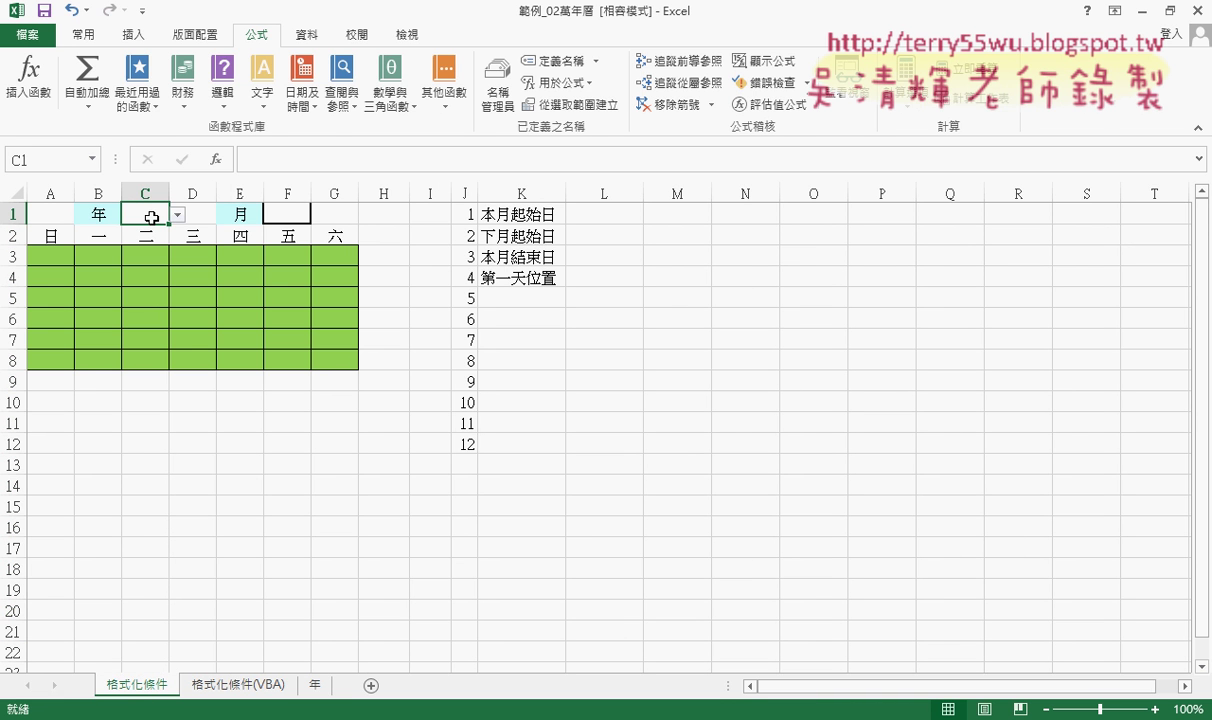
left_click(305, 35)
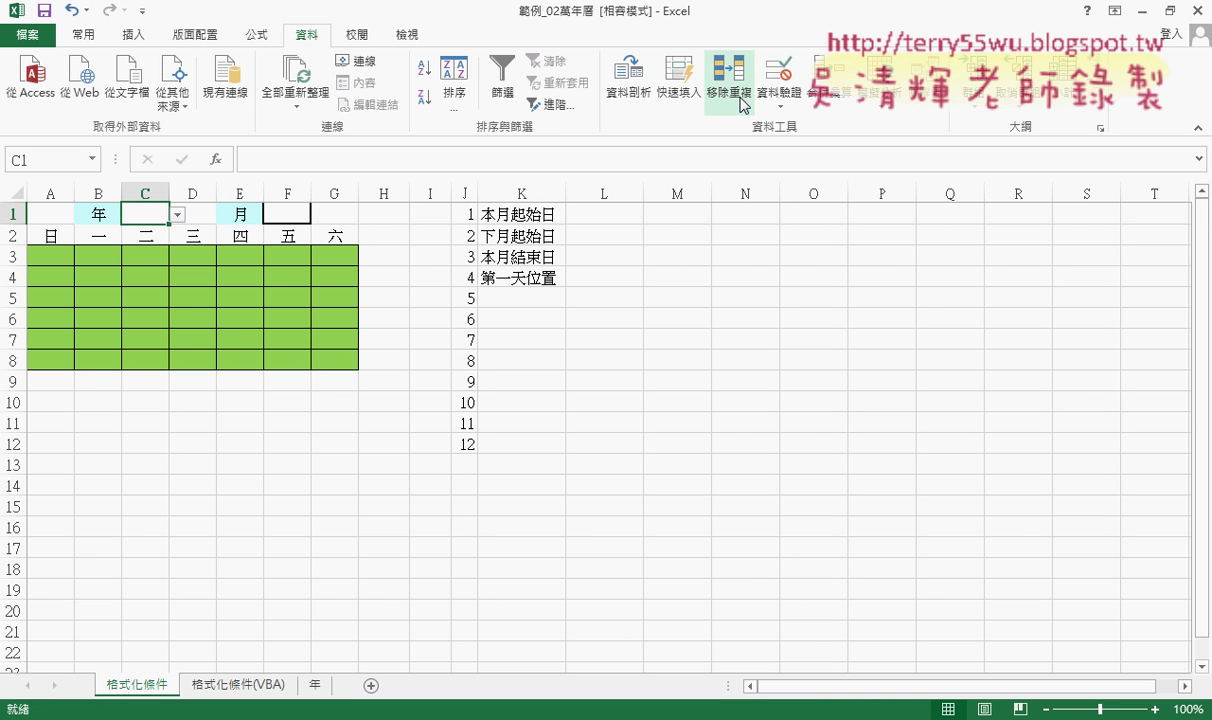
left_click(779, 70)
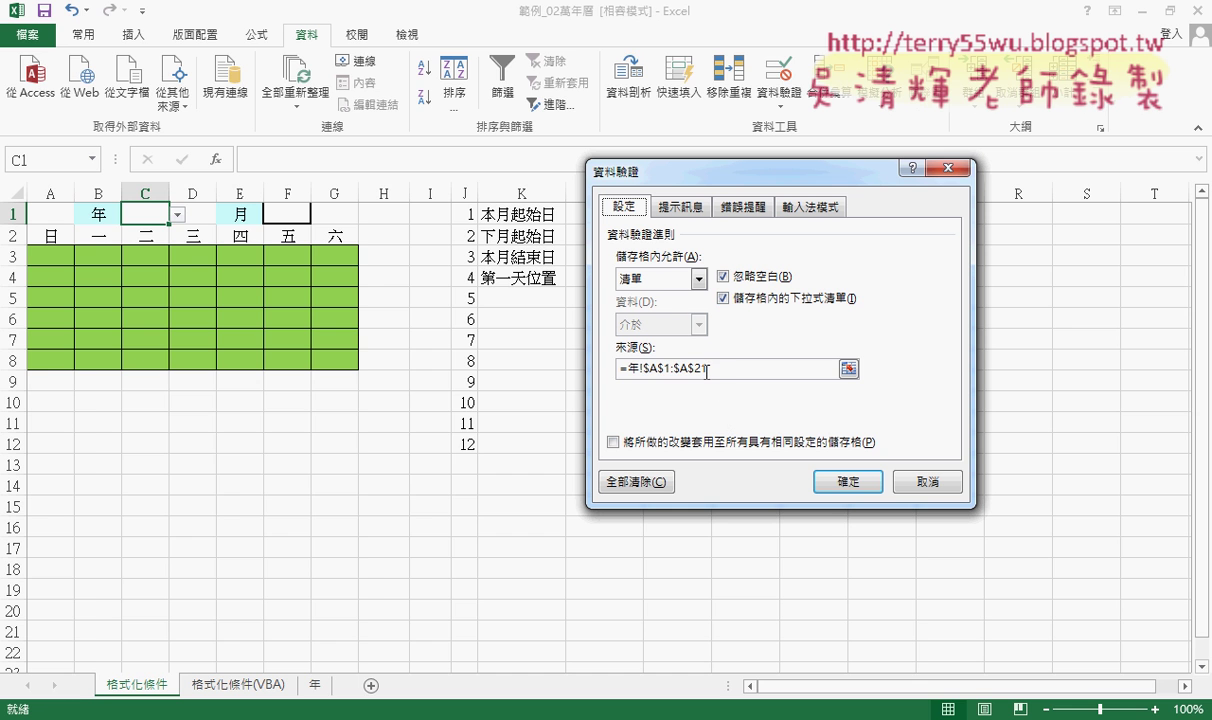
left_click_drag(706, 371, 620, 369)
key("BackSpace")
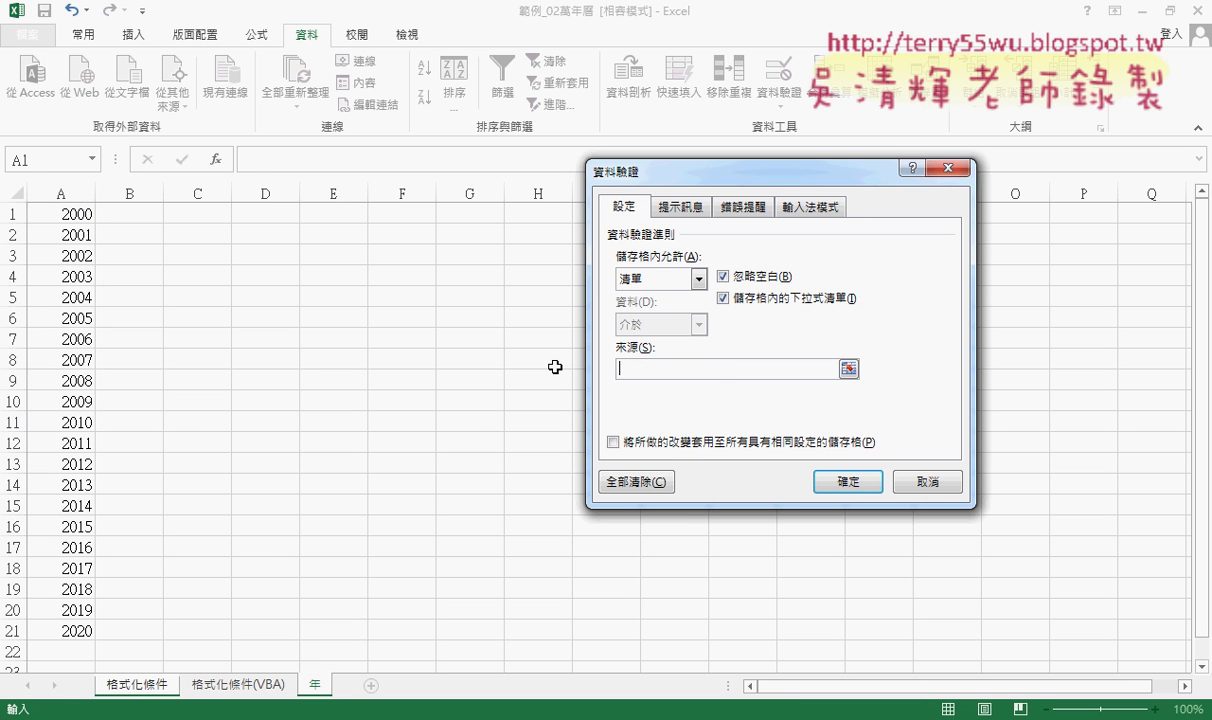
key("F3")
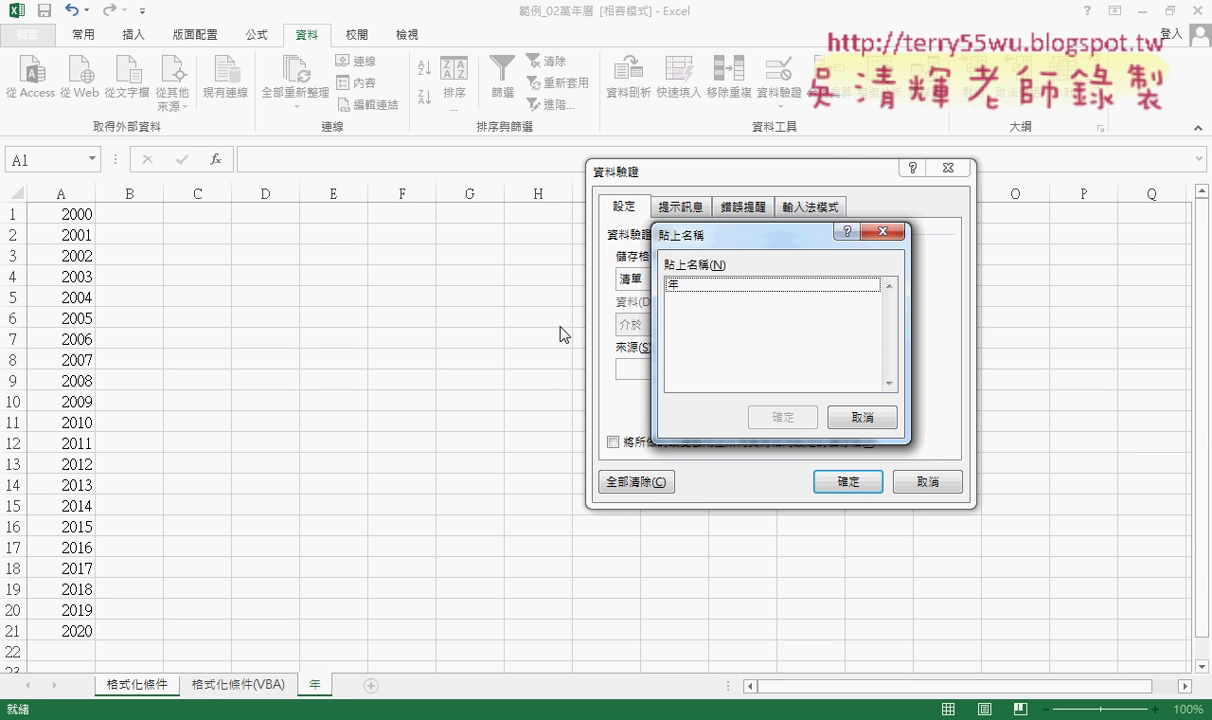
left_click(694, 285)
left_click(783, 417)
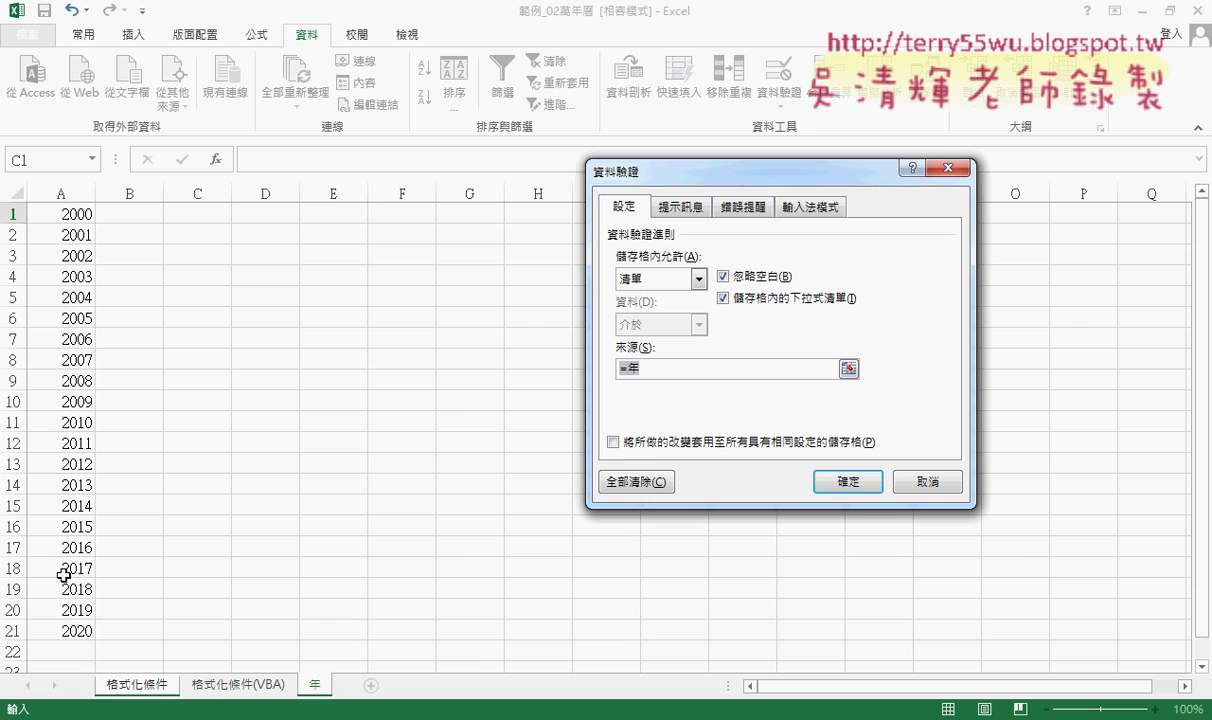
left_click(846, 481)
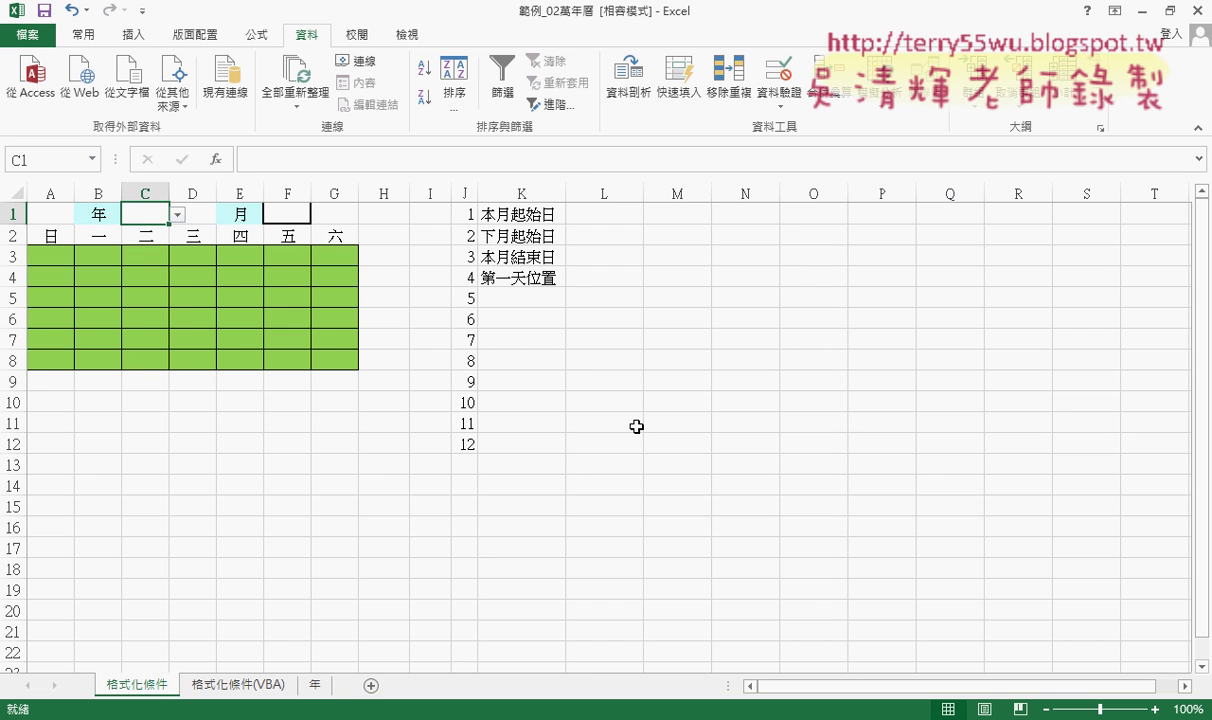
Step: Test C1's year drop-down to confirm it lists the years, then move to F1
left_click(177, 214)
mouse_move(177, 252)
left_mouse_down()
mouse_move(179, 278)
mouse_move(173, 249)
left_mouse_up()
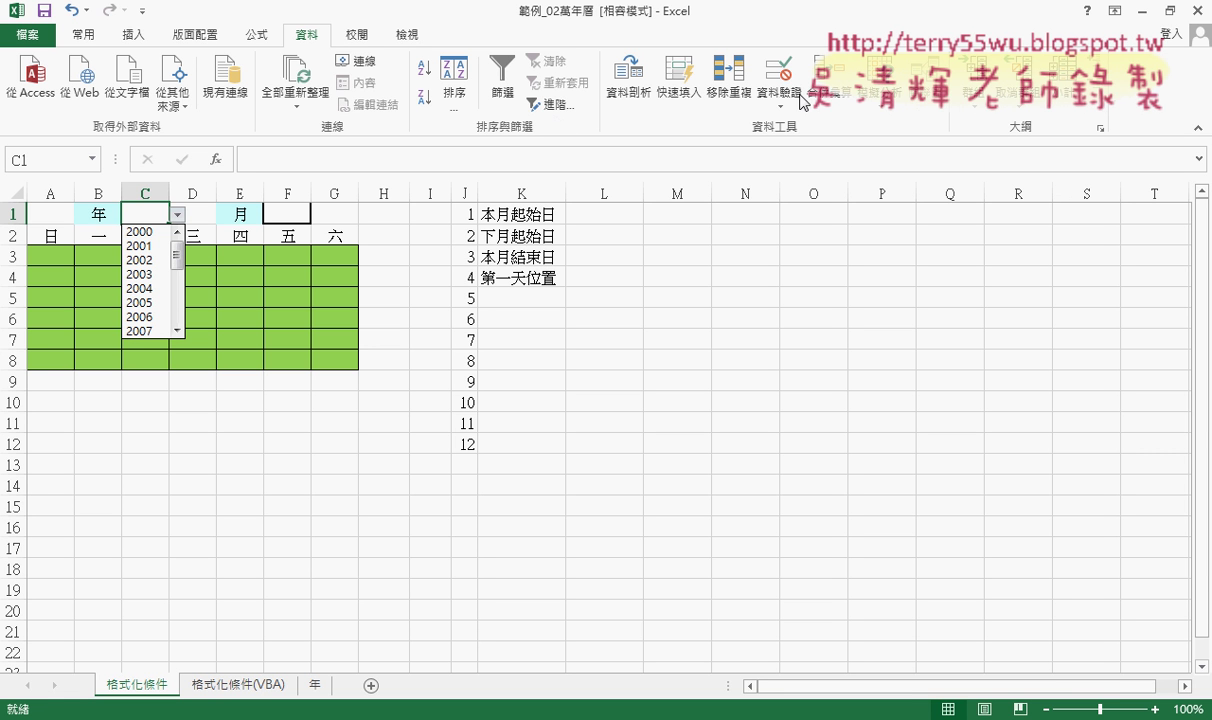
left_click(290, 213)
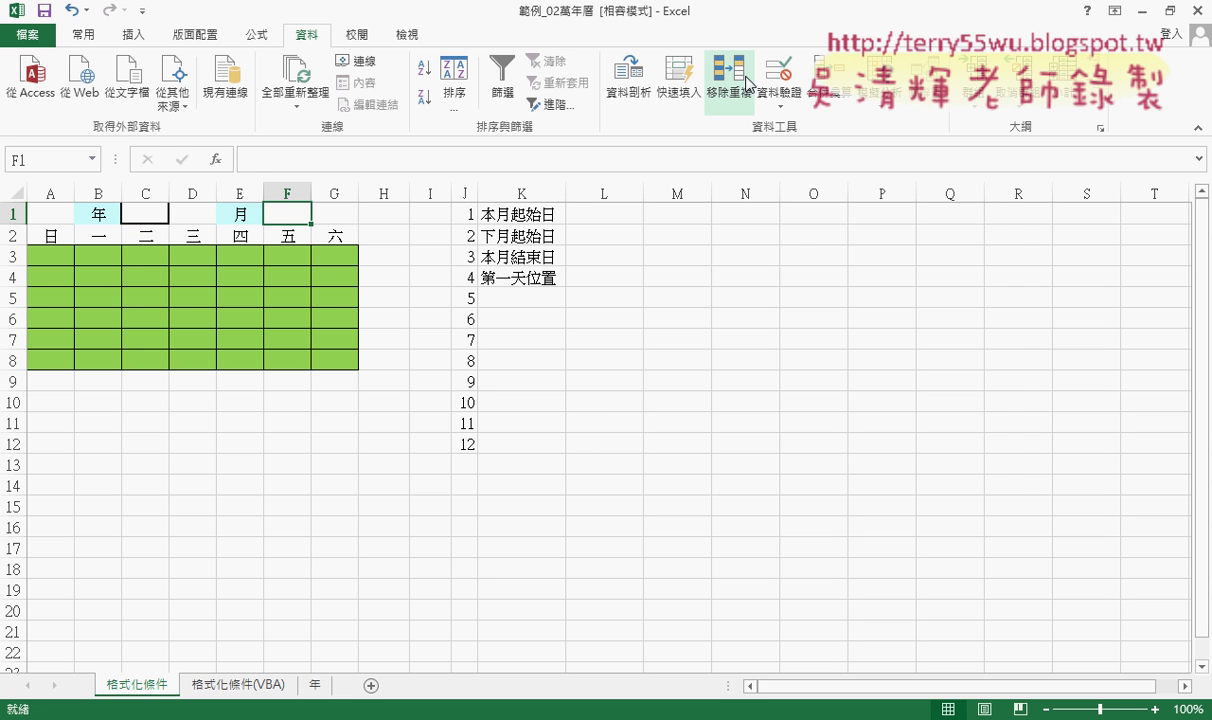
Step: Give F1 a List validation with source 1,2,3,…,12, check it, then show the 年 sheet
left_click(715, 78)
left_click(930, 458)
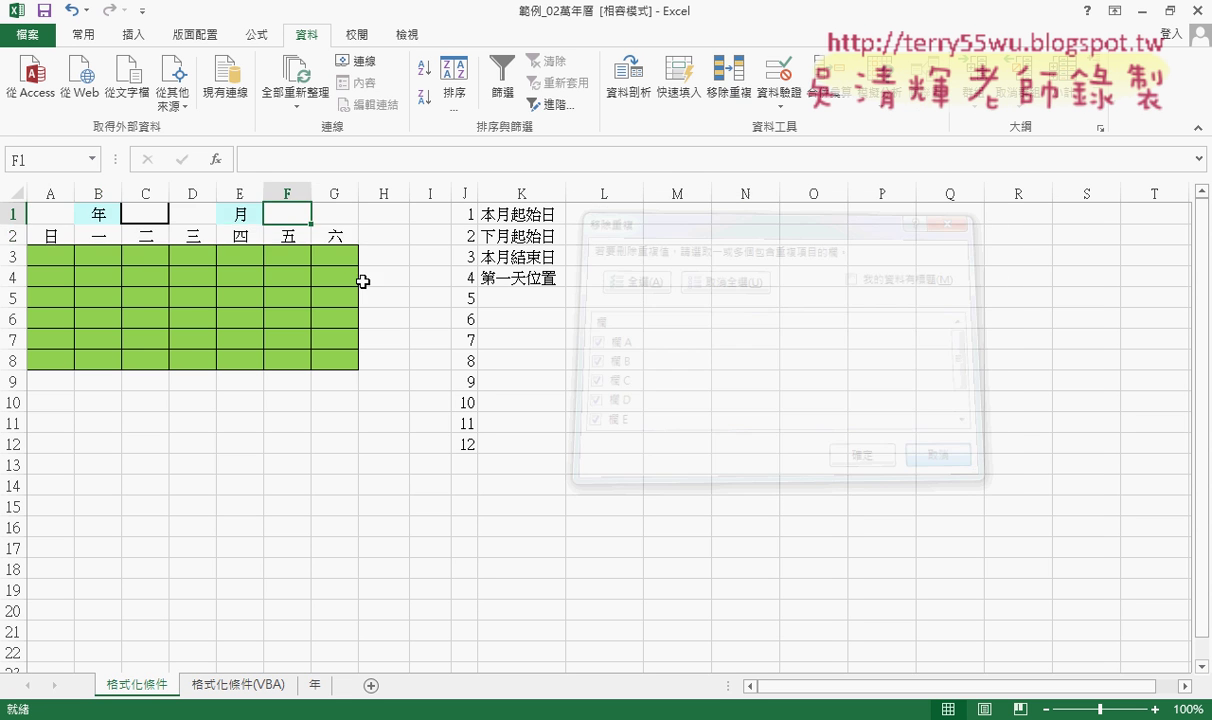
left_click(779, 75)
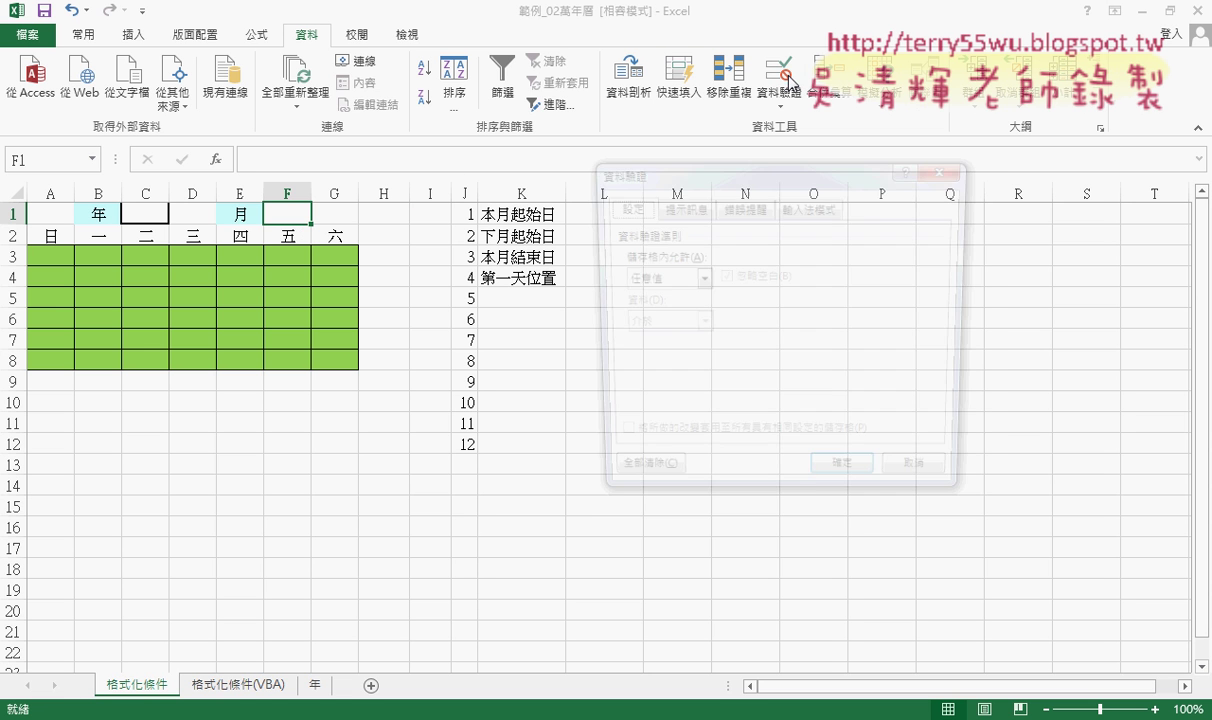
left_click(698, 279)
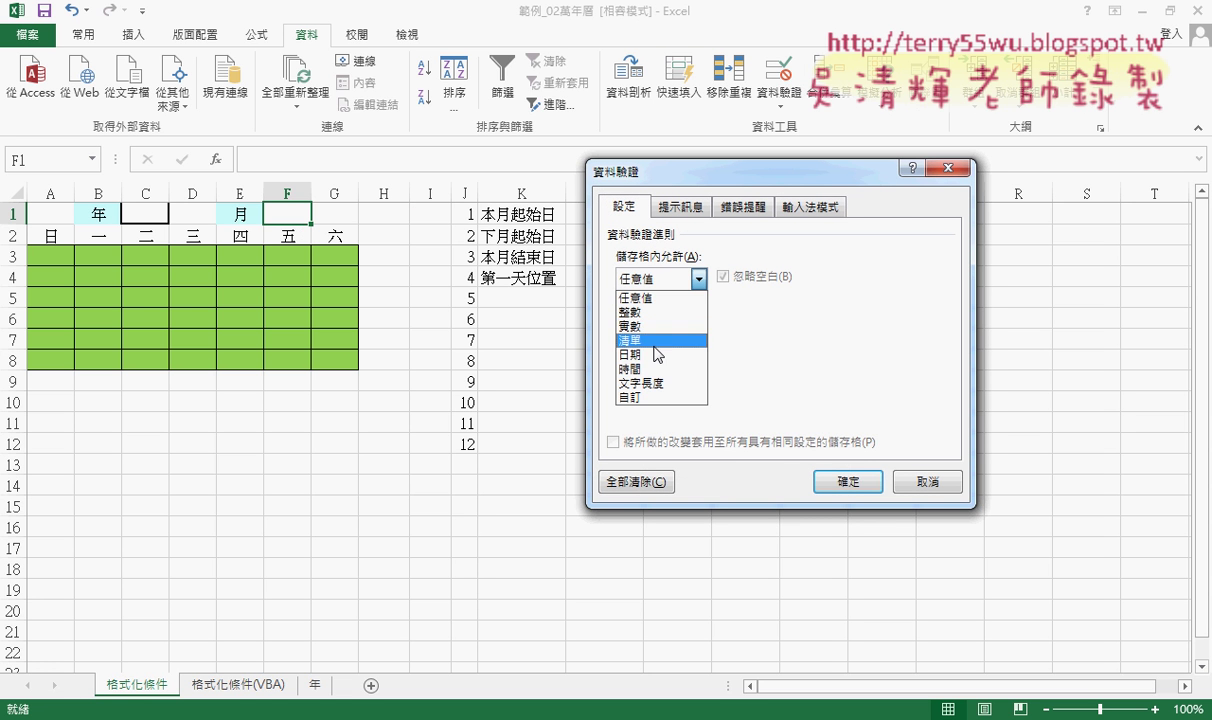
left_click(626, 340)
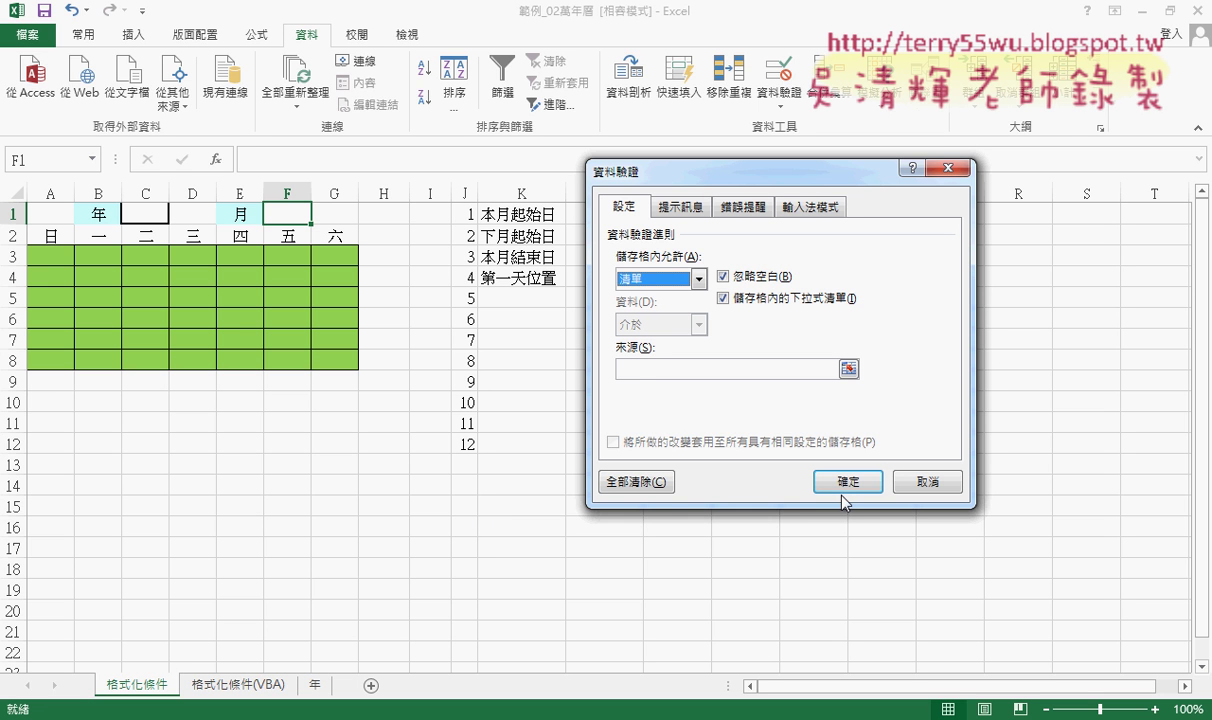
left_click(665, 368)
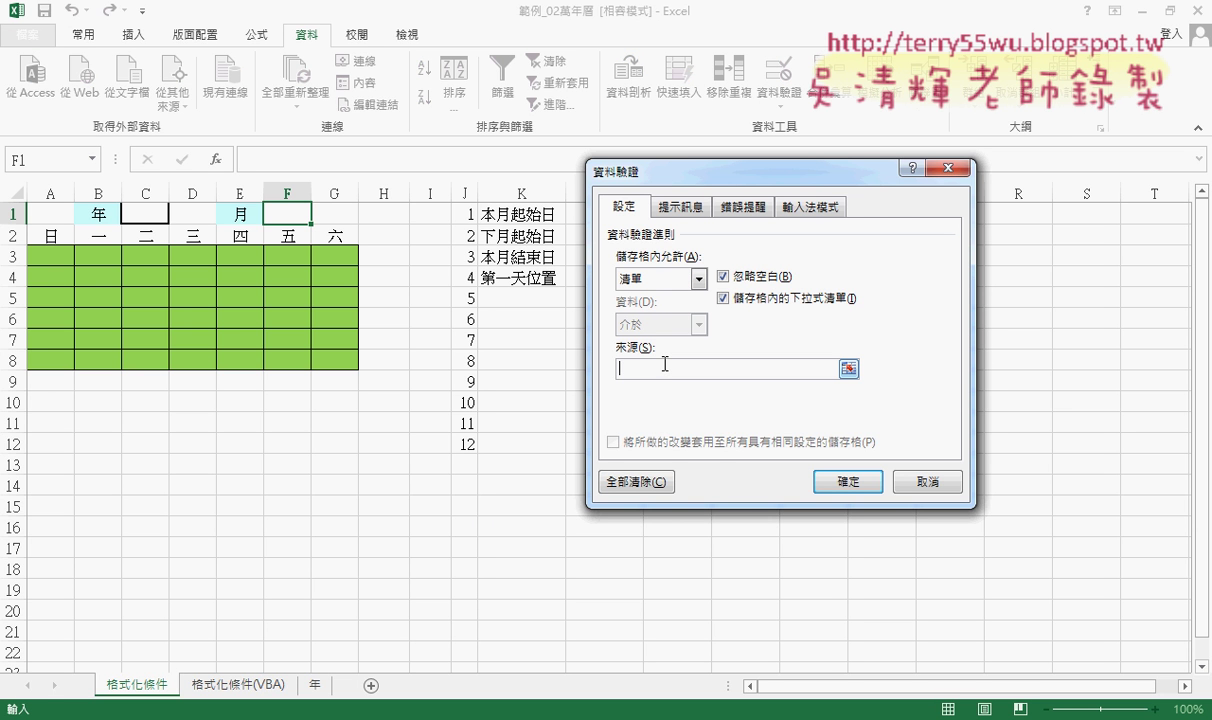
type("1")
type("23")
type("+56")
key("BackSpace")
key("BackSpace")
key("BackSpace")
key("BackSpace")
key("BackSpace")
type(",")
type("2,3,4,5,6")
type(",7,8,9,10")
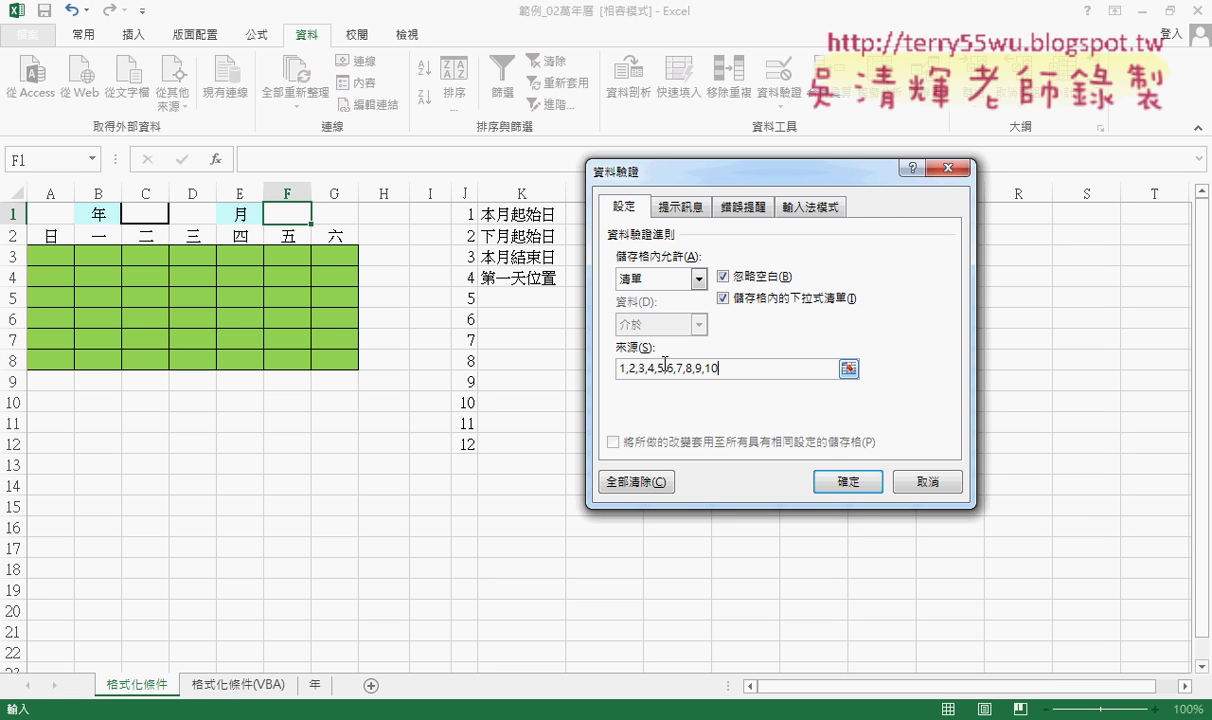
type(",11,12")
left_click(846, 482)
left_click(320, 216)
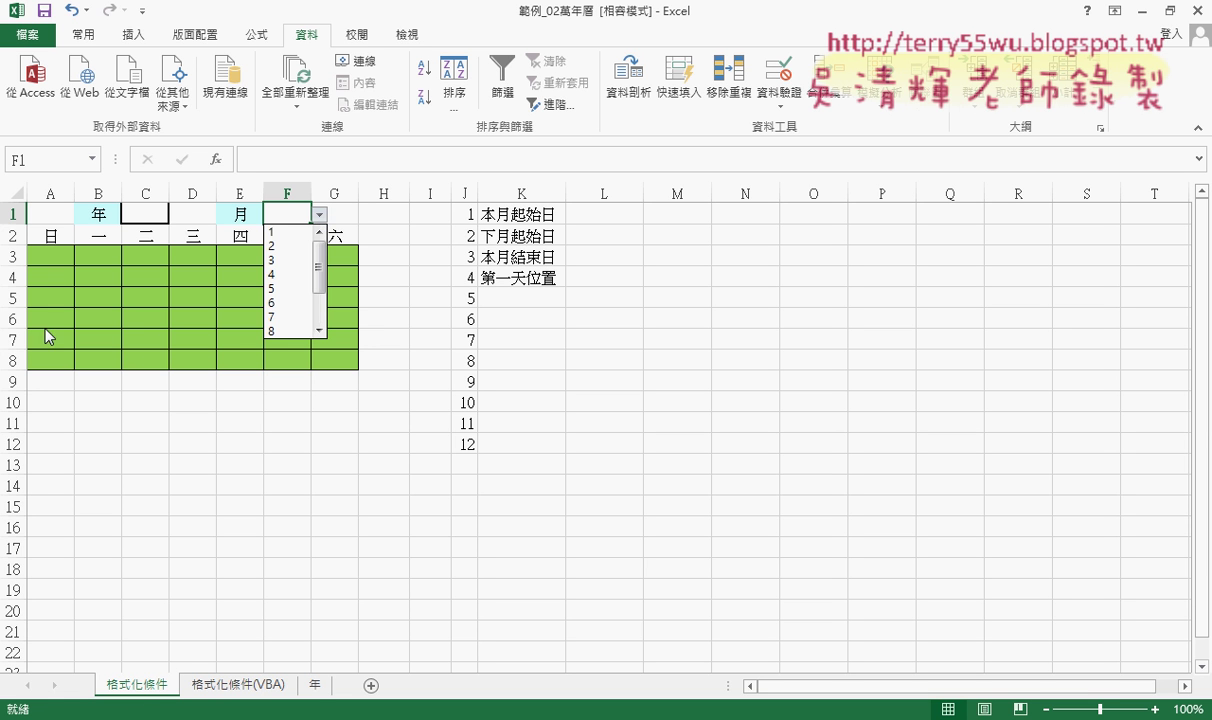
left_click(315, 686)
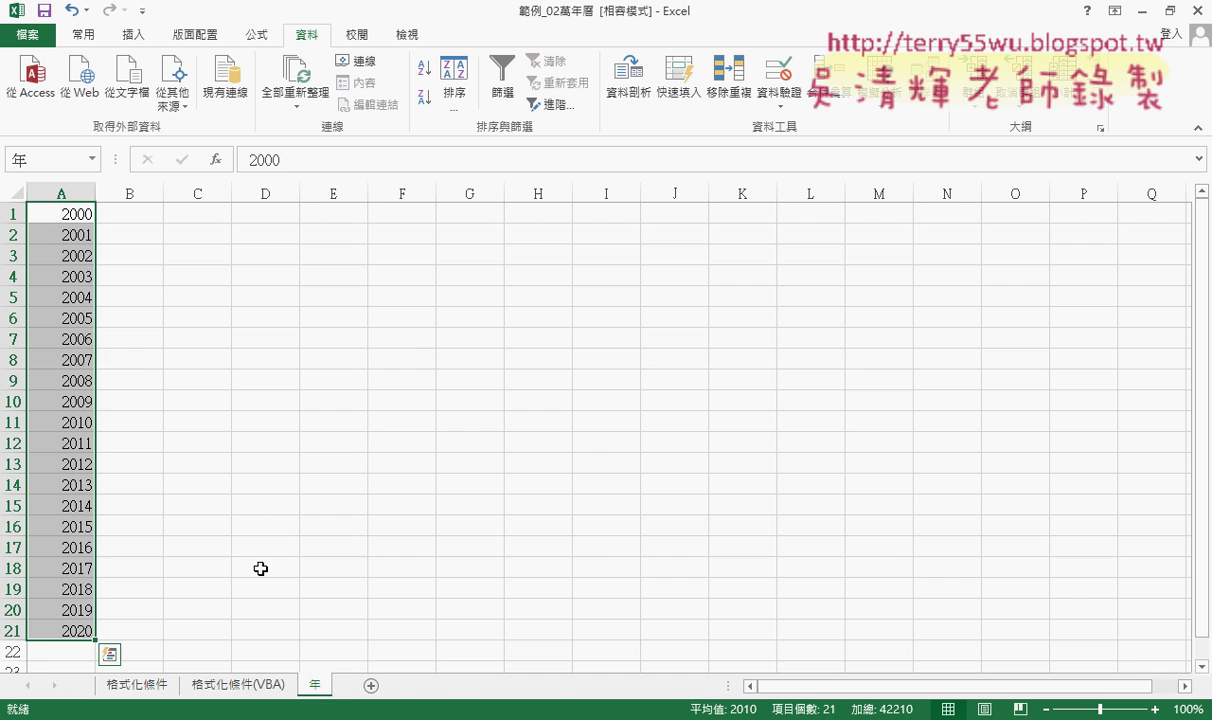
Step: Verify in Name Manager that the name 年 refers to =年!$A$1:$A$21
left_click(55, 158)
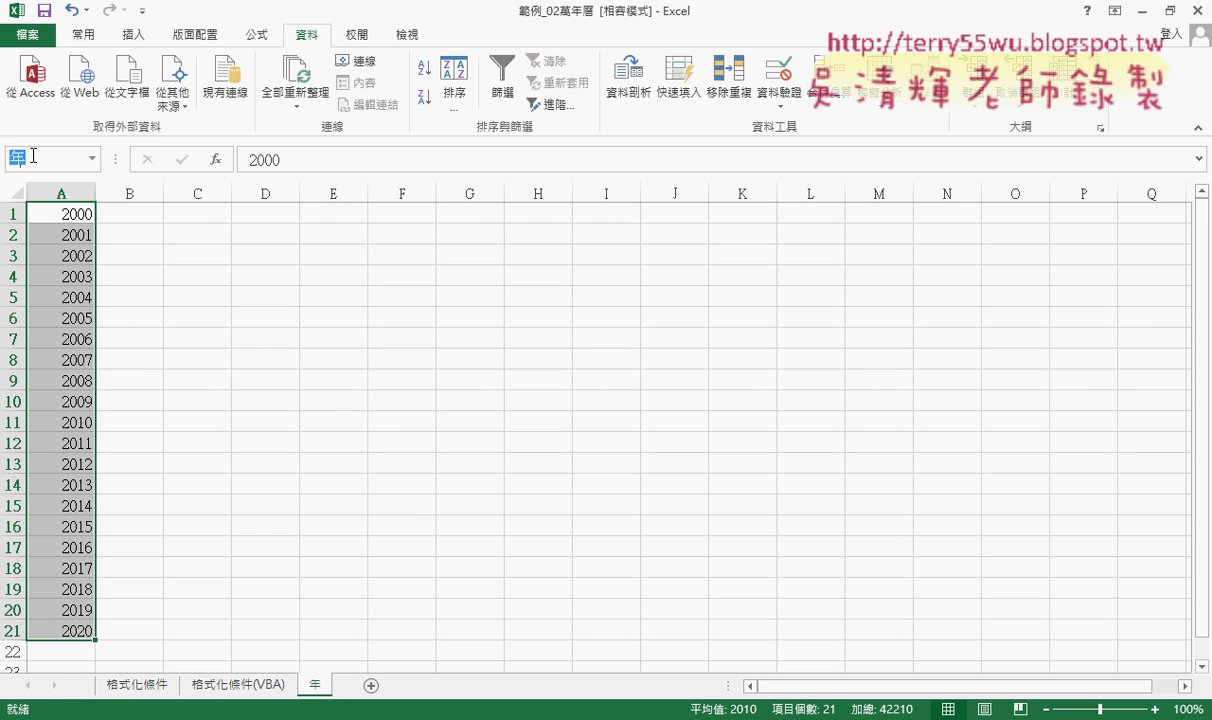
left_click(242, 36)
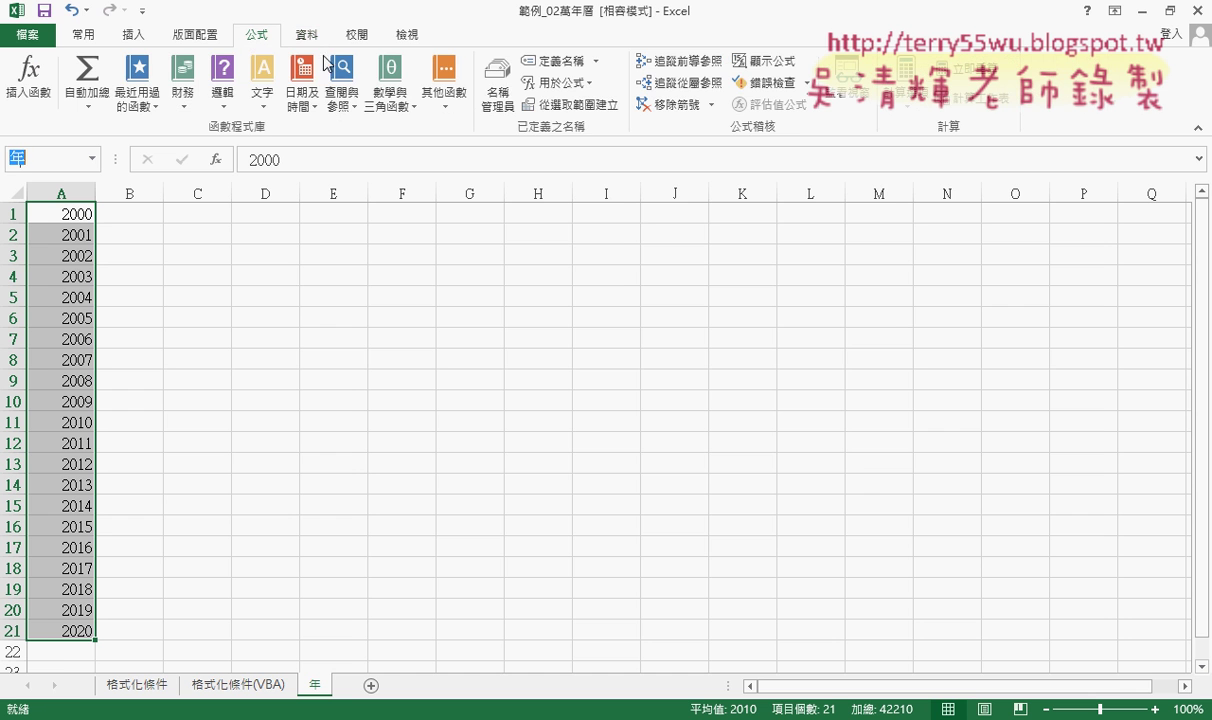
left_click(496, 96)
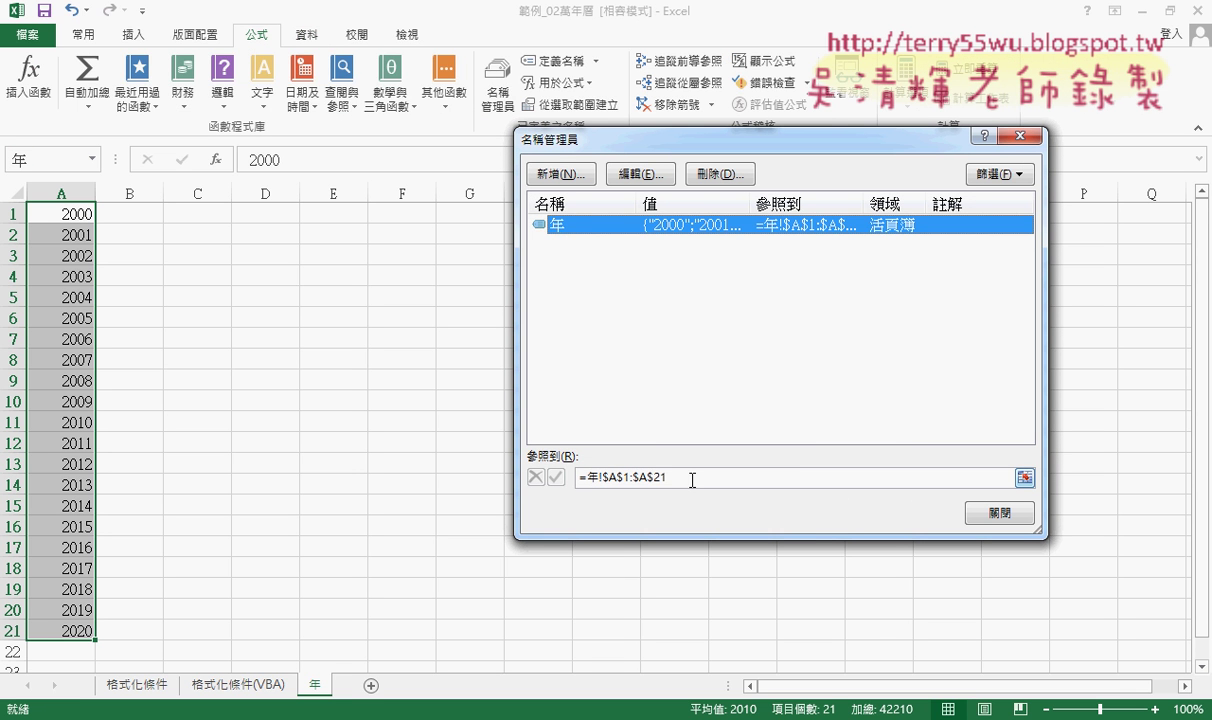
left_click(663, 478)
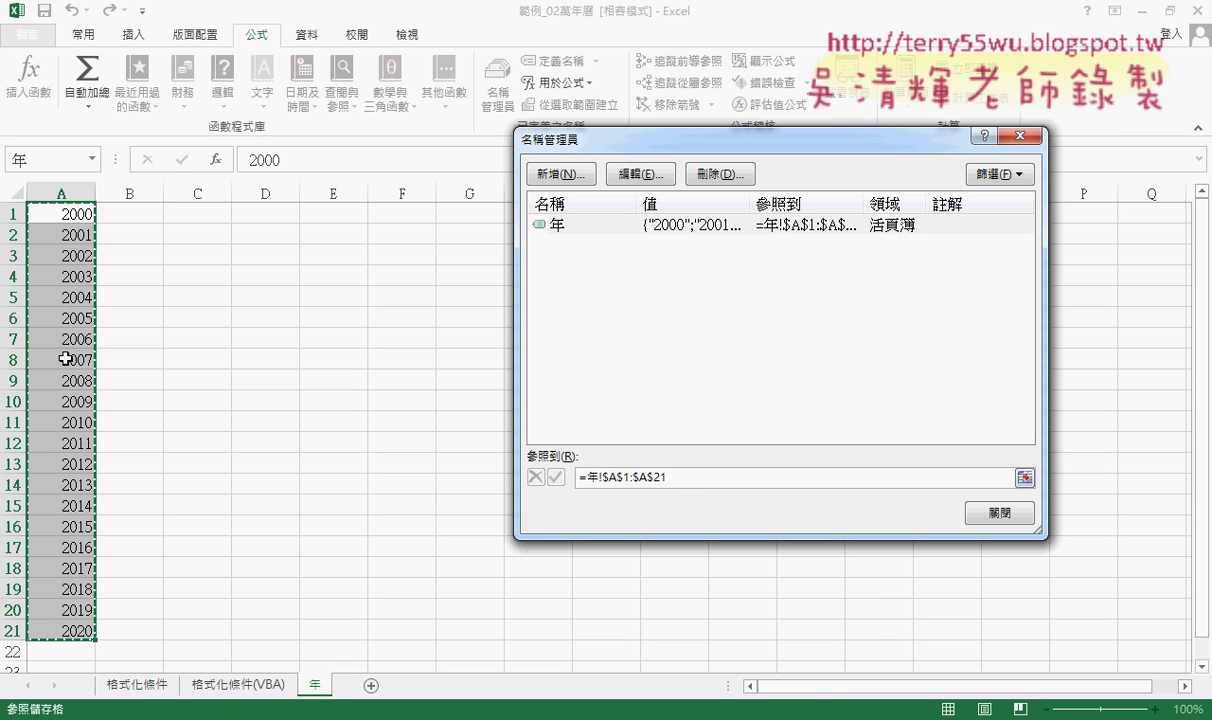
left_click(1005, 515)
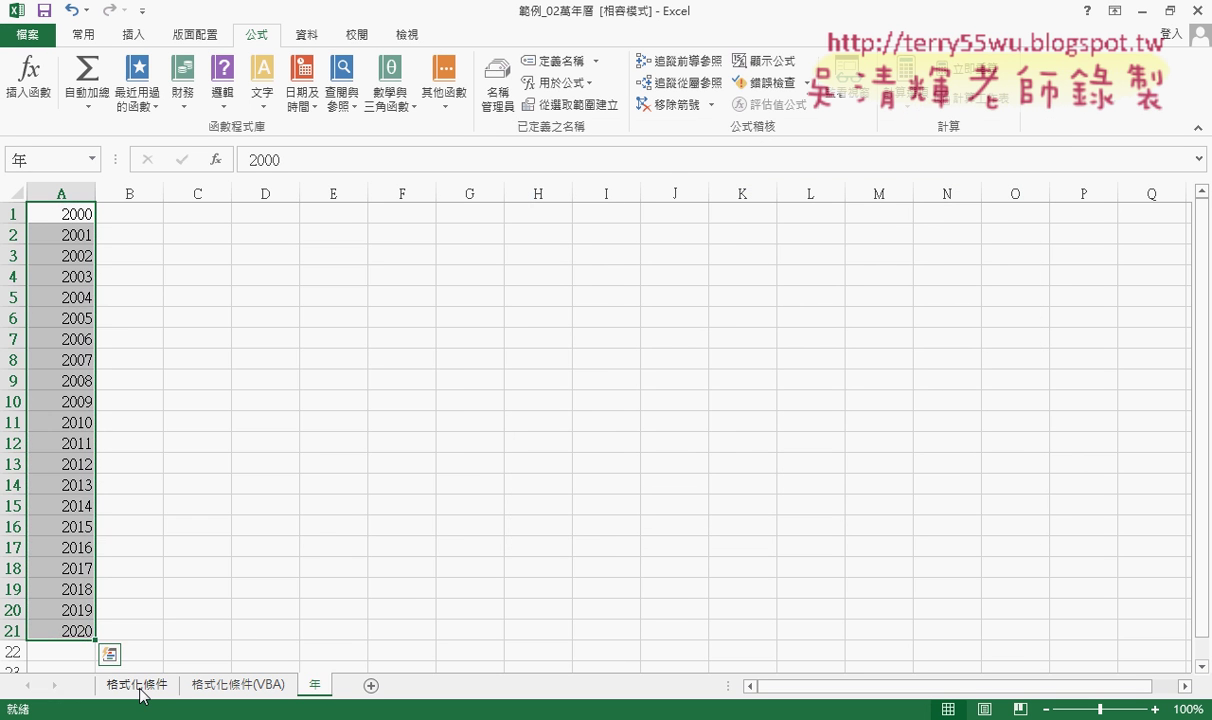
Step: Back on the 格式化條件 sheet, test the C1 year and F1 month drop-downs, ending on A3
left_click(141, 695)
left_click(150, 212)
left_click(177, 219)
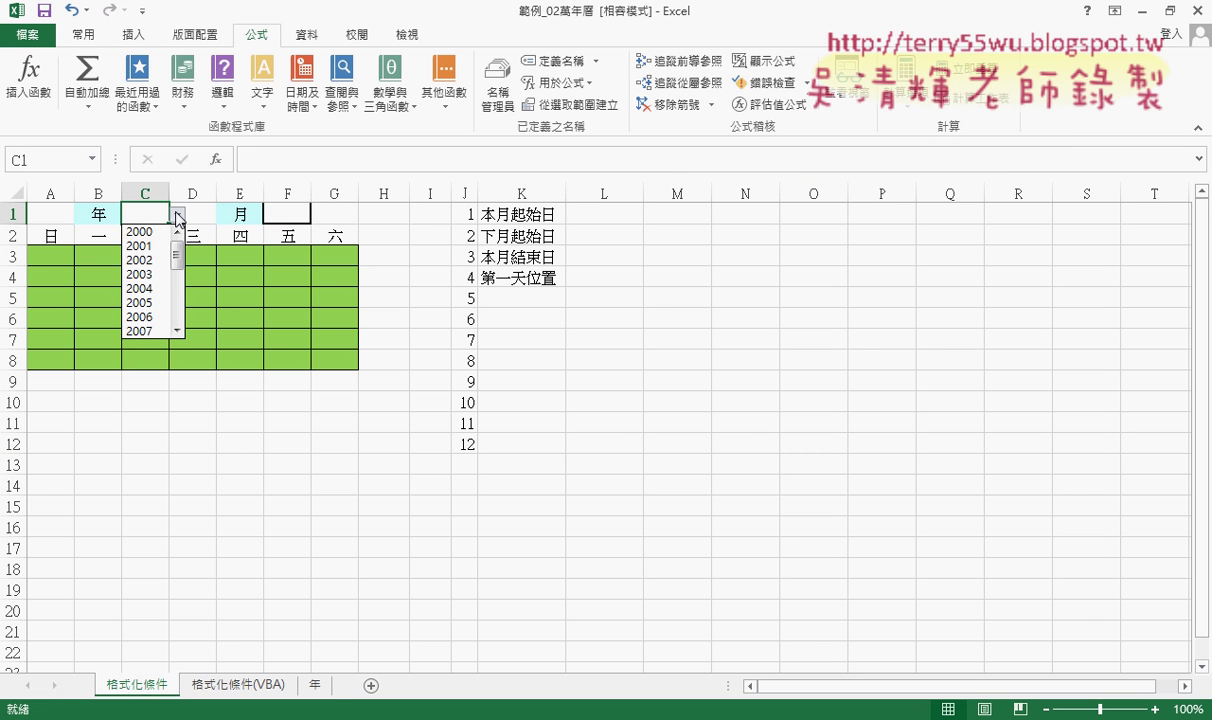
left_click(289, 212)
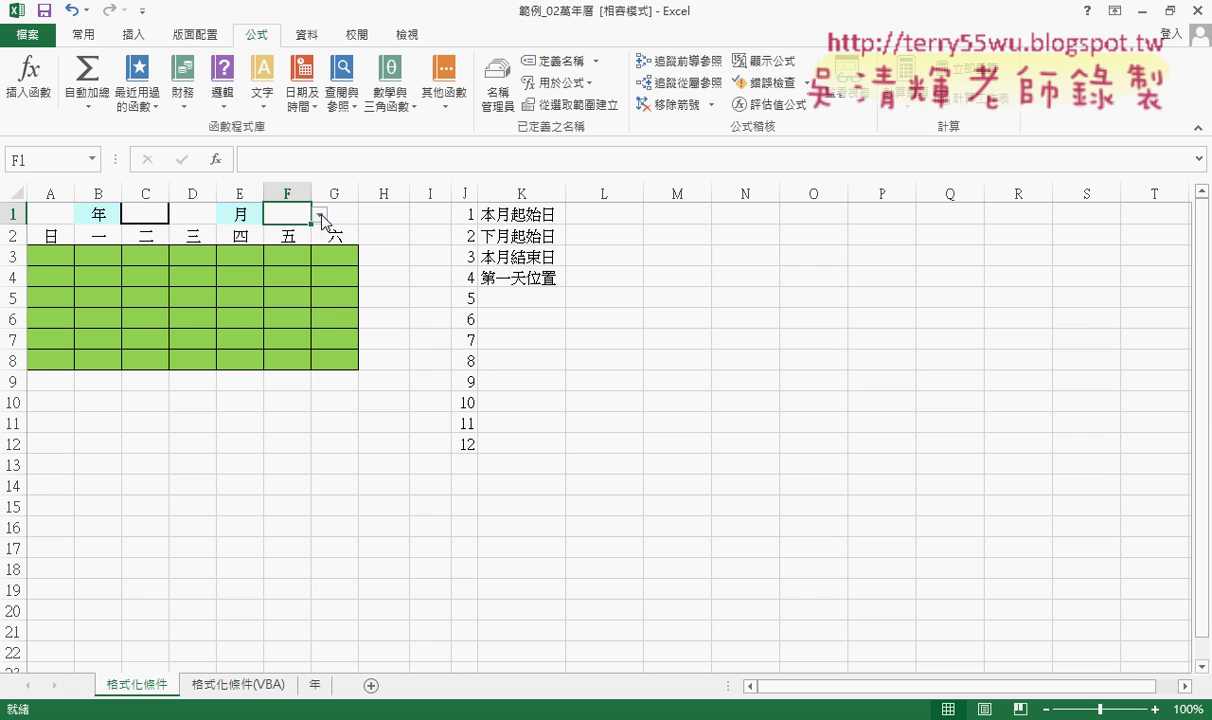
left_click(319, 216)
left_click(46, 258)
left_click(52, 257)
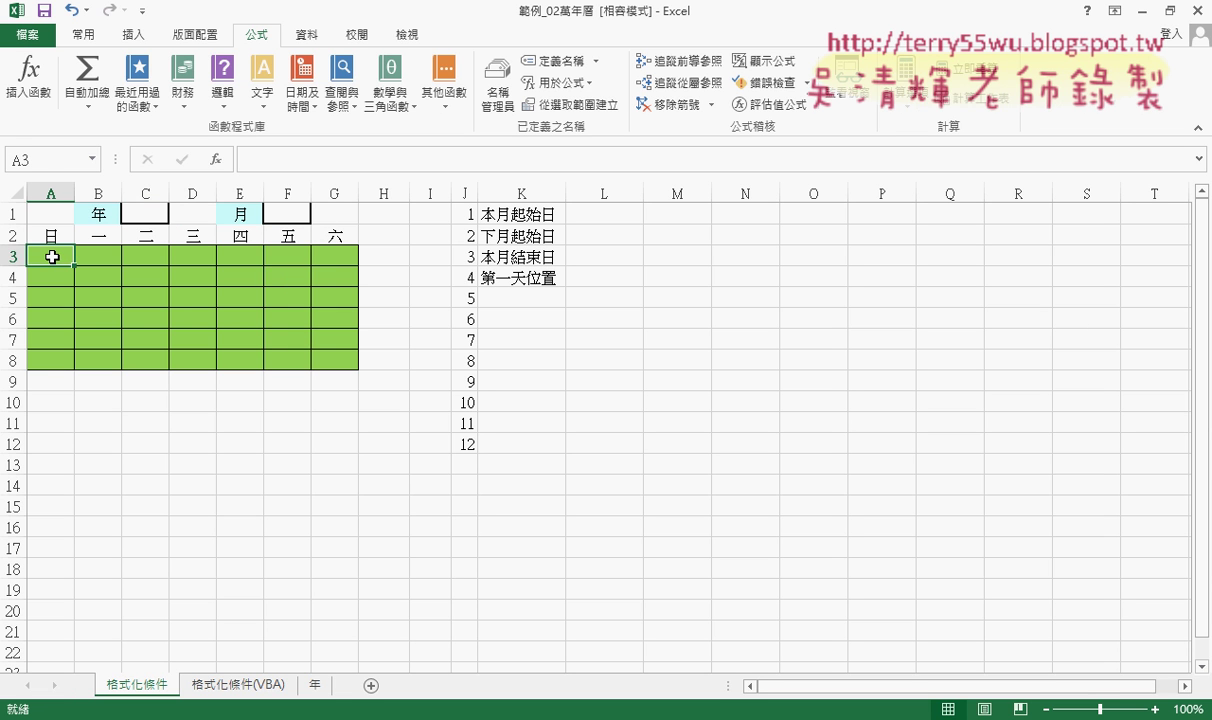
Step: Check the extent of the A3:G8 date grid, then return to A3
left_click_drag(52, 257, 346, 354)
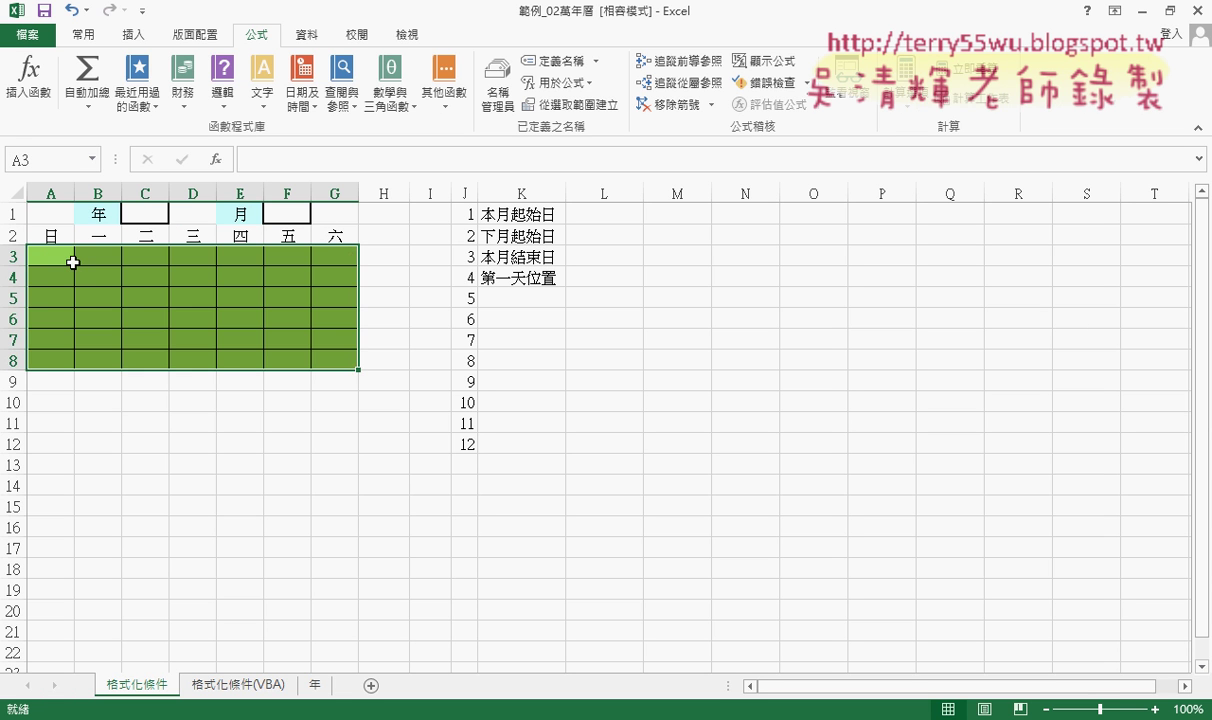
left_click(73, 262)
left_click(345, 360)
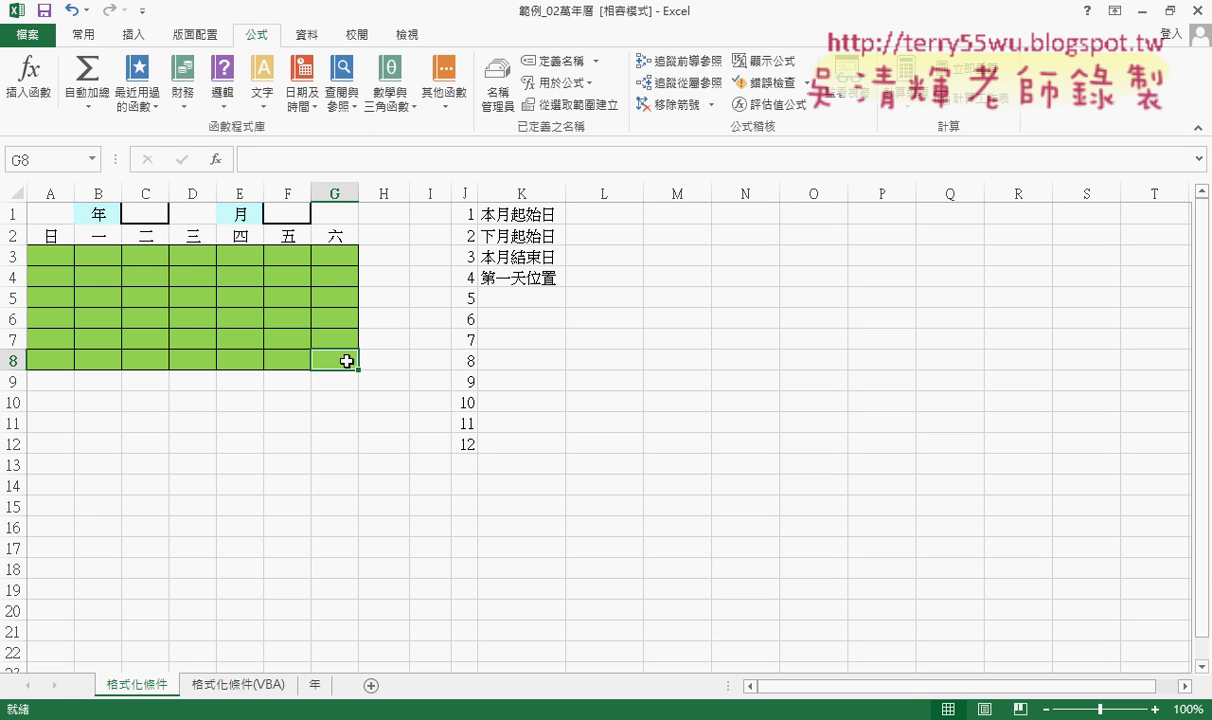
left_click(62, 257)
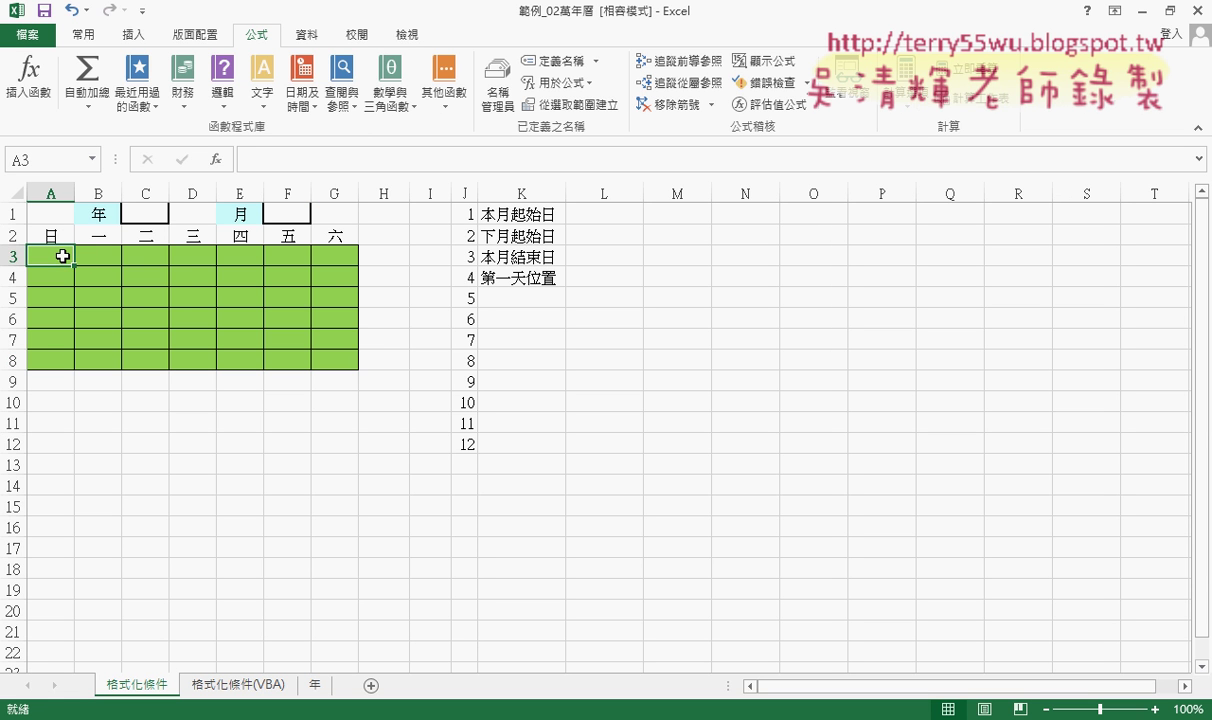
Step: Enter =COLUMN() in A3 via Insert Function and fill it across to G3 and down to row 8
left_click(216, 160)
left_click(760, 239)
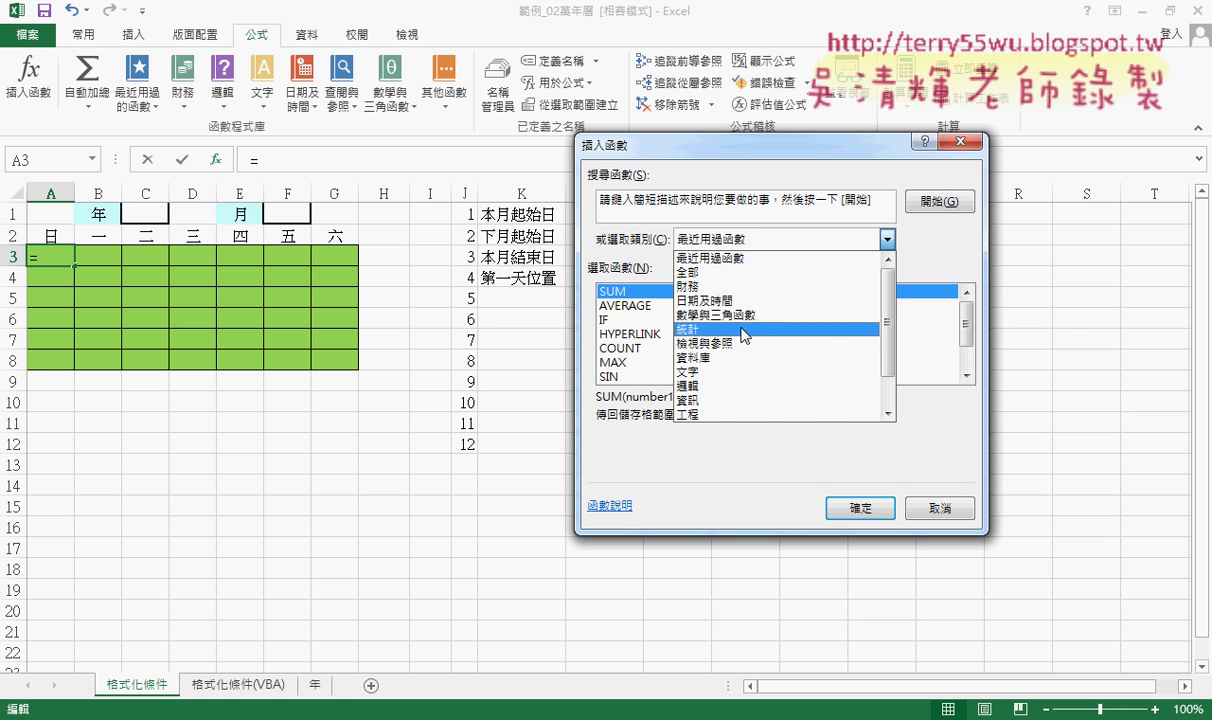
left_click(700, 332)
double_click(625, 333)
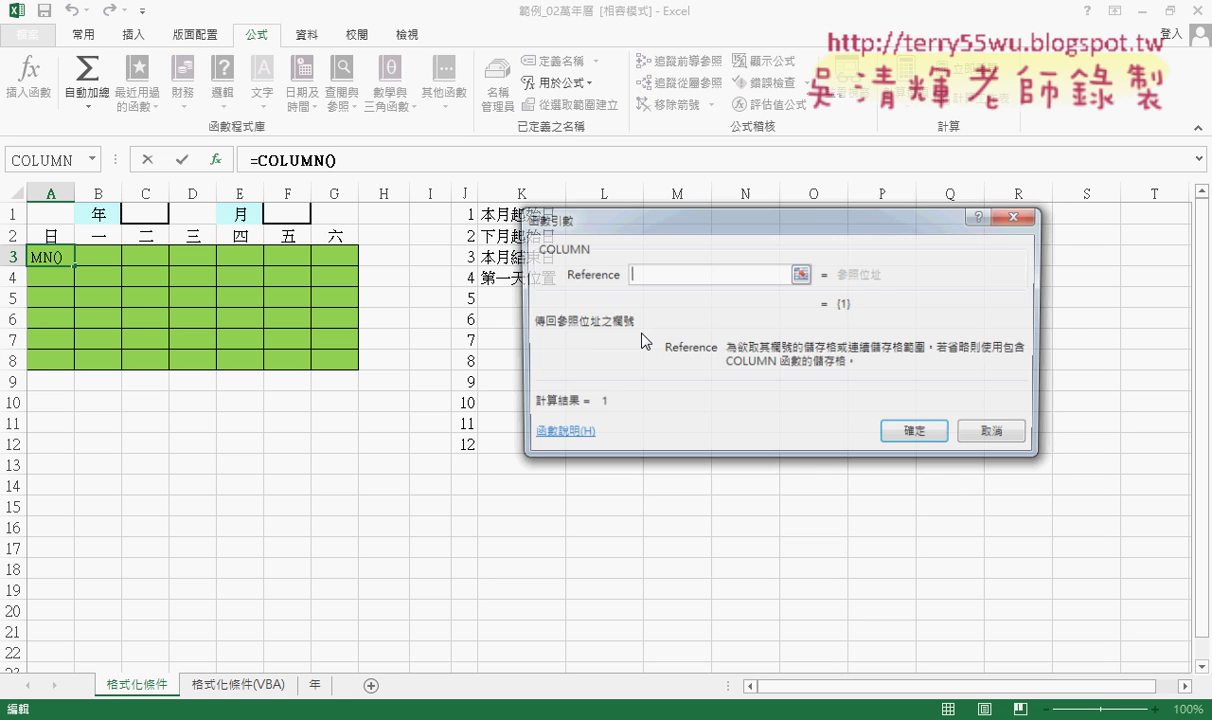
left_click(916, 437)
left_click_drag(74, 266, 363, 272)
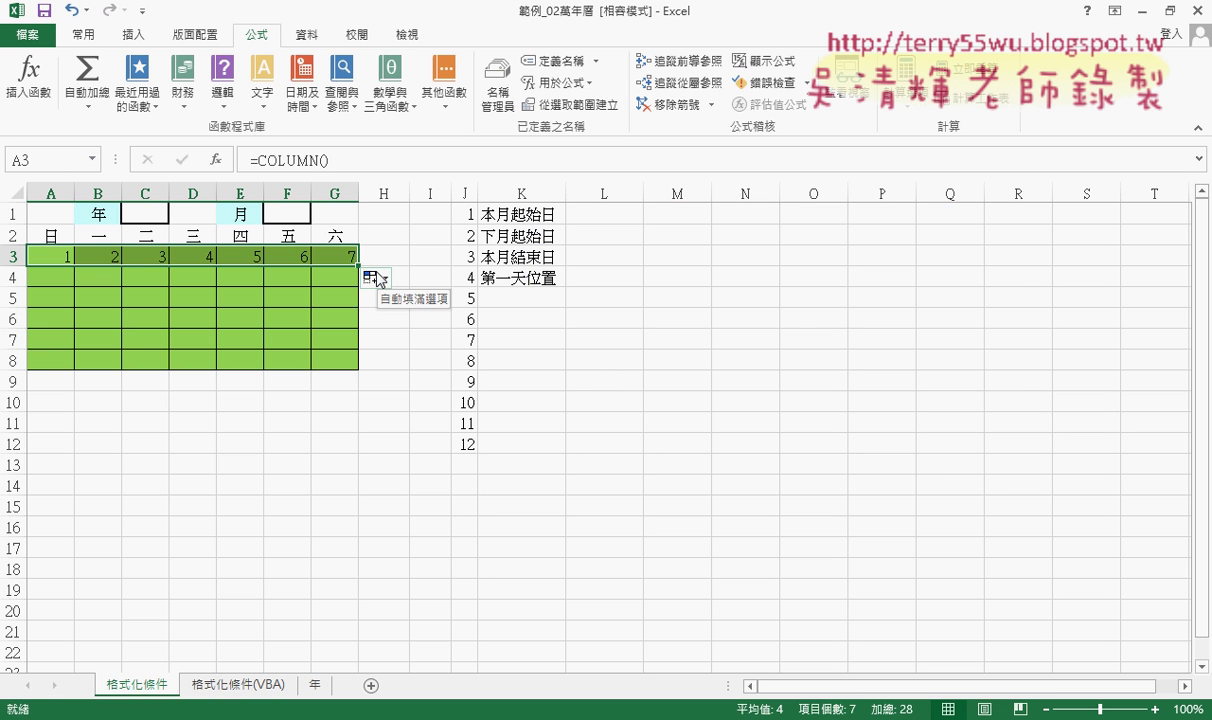
left_click_drag(357, 268, 350, 366)
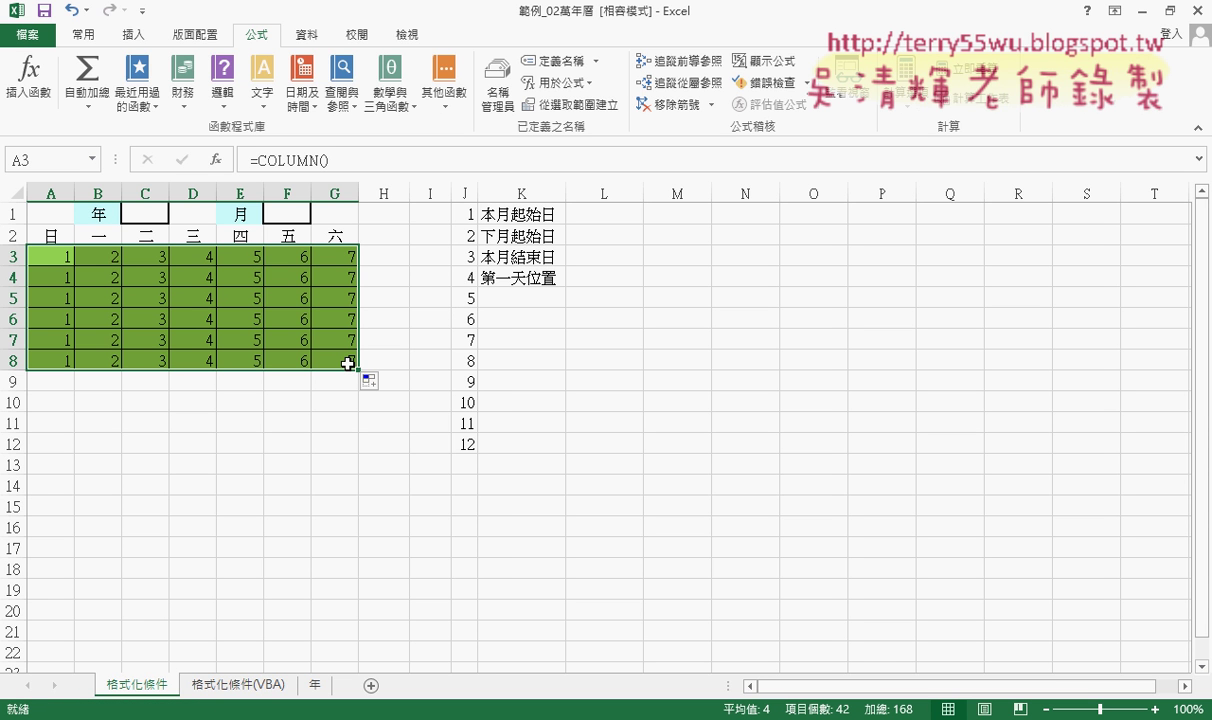
left_click(52, 261)
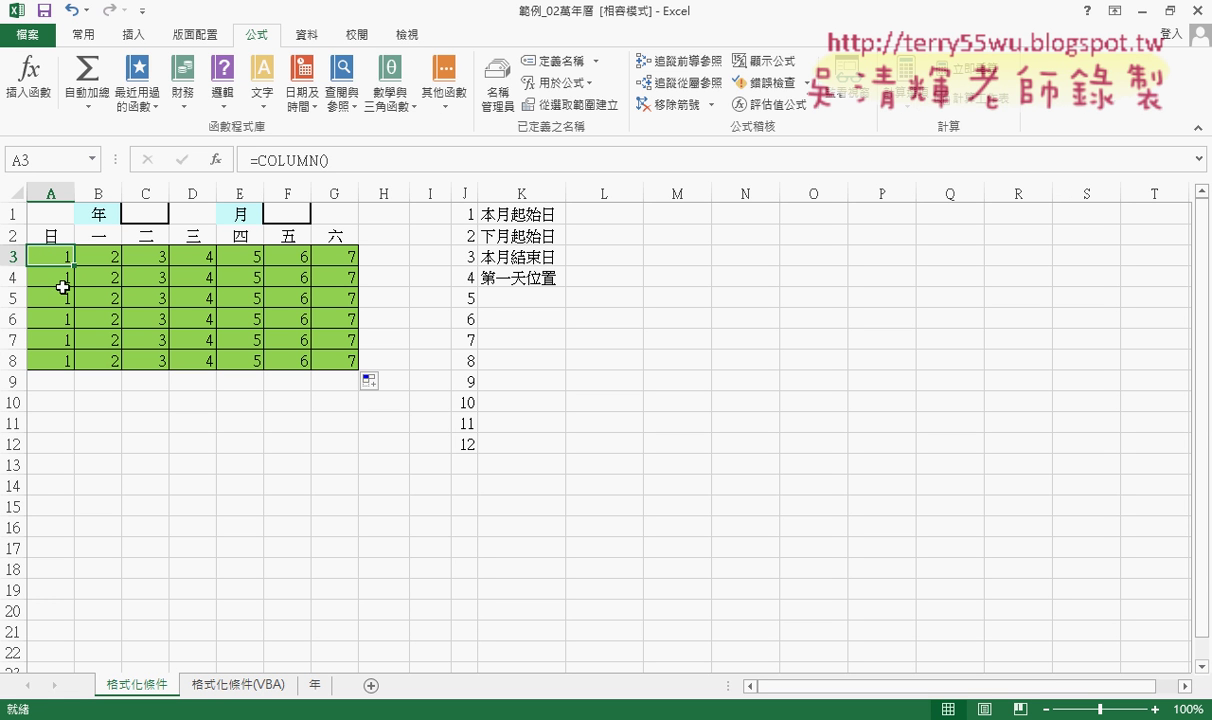
Step: Check A4's copied formula, then begin editing A3's =COLUMN() in the formula bar
left_click(58, 271)
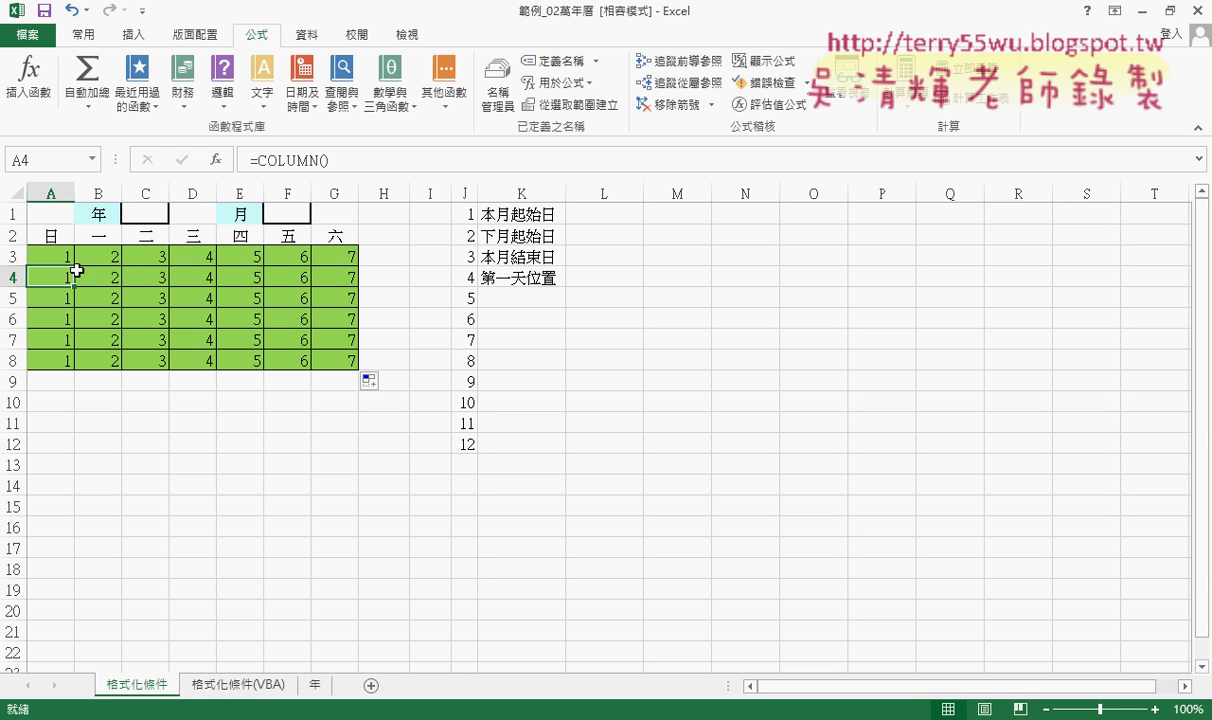
left_click(60, 253)
left_click(348, 157)
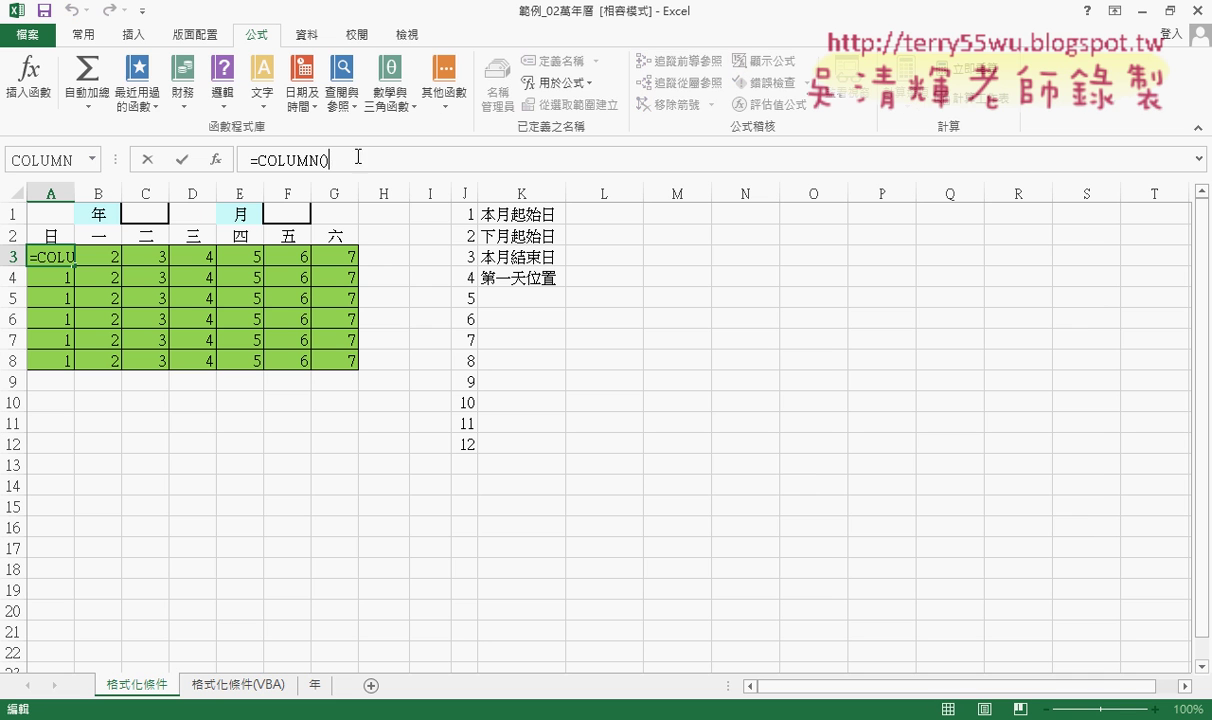